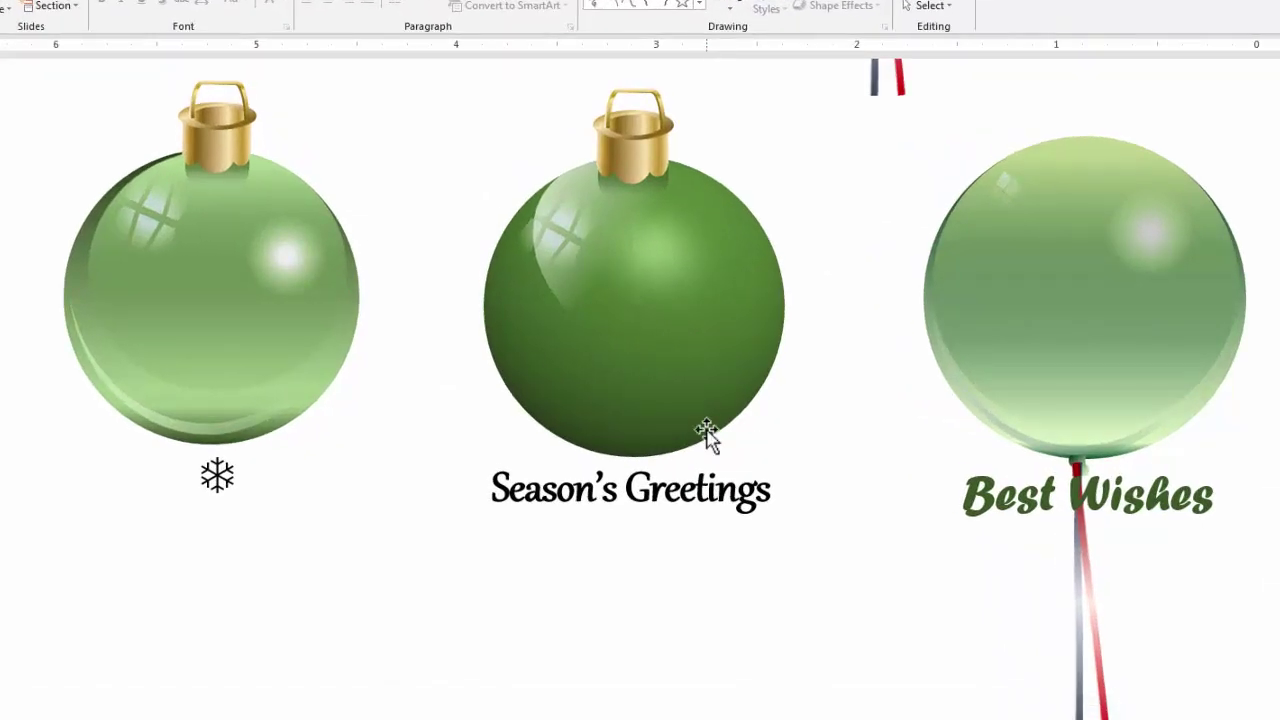
# Duplicate the Season's Greetings text box directly below the original and bring the shape formatting options closer to it
pyautogui.click(688, 485)
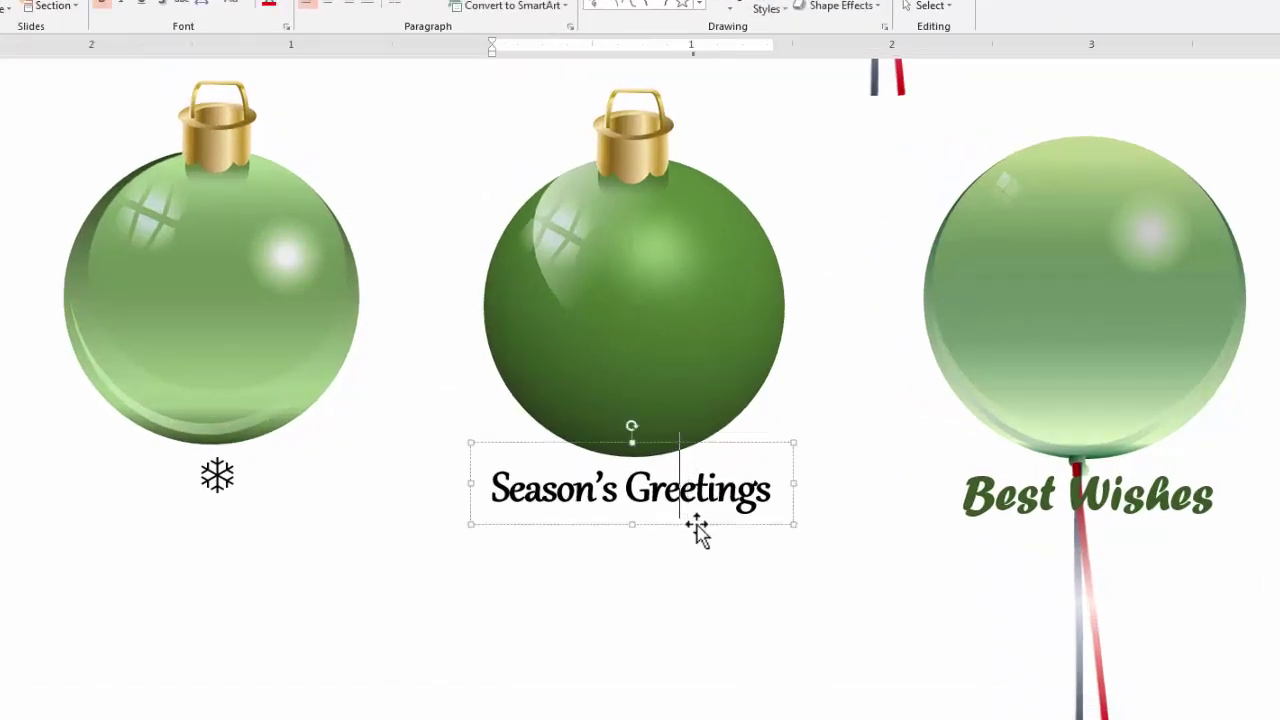
pyautogui.click(696, 528)
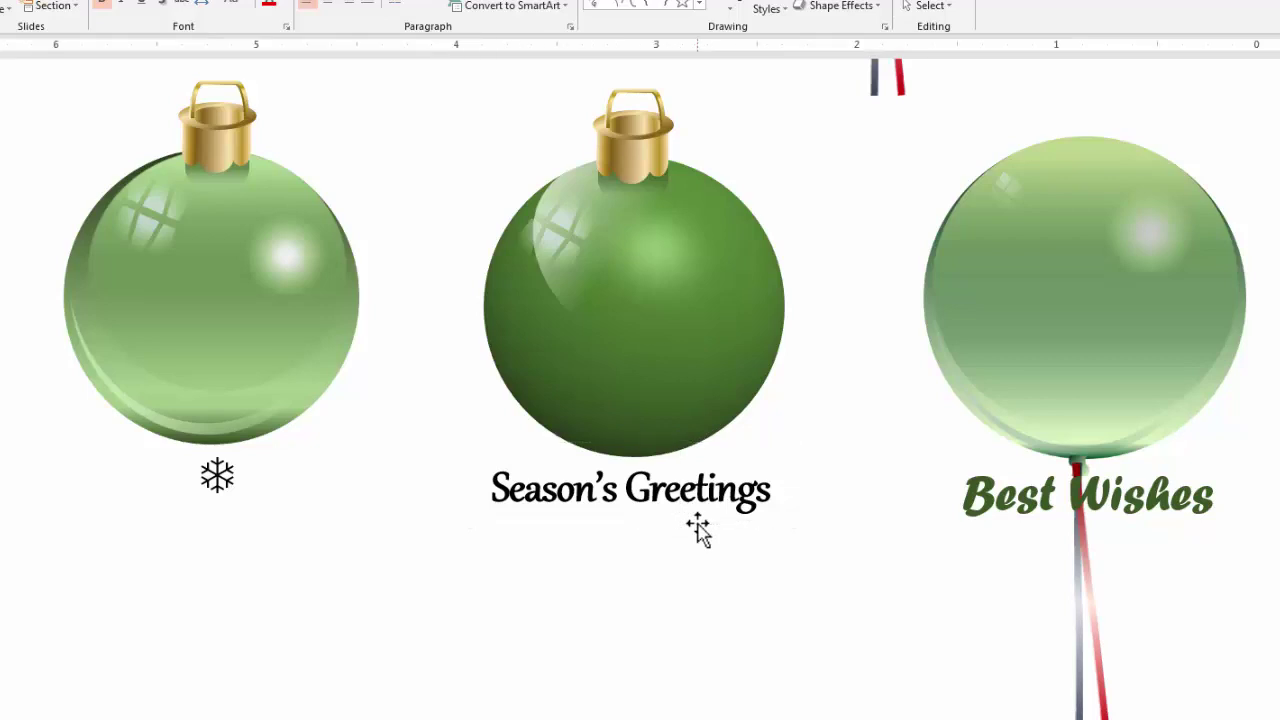
pyautogui.moveTo(697, 528); pyautogui.dragTo(697, 626)
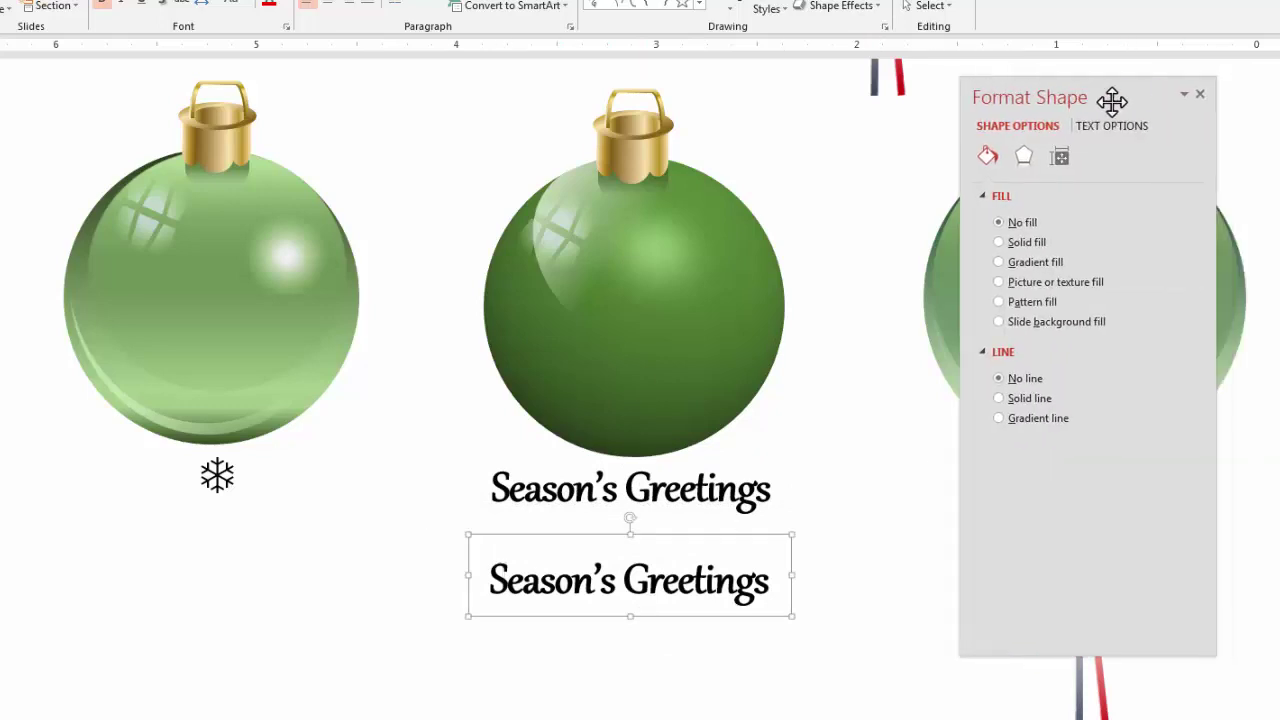
pyautogui.moveTo(1111, 100); pyautogui.dragTo(1046, 94)
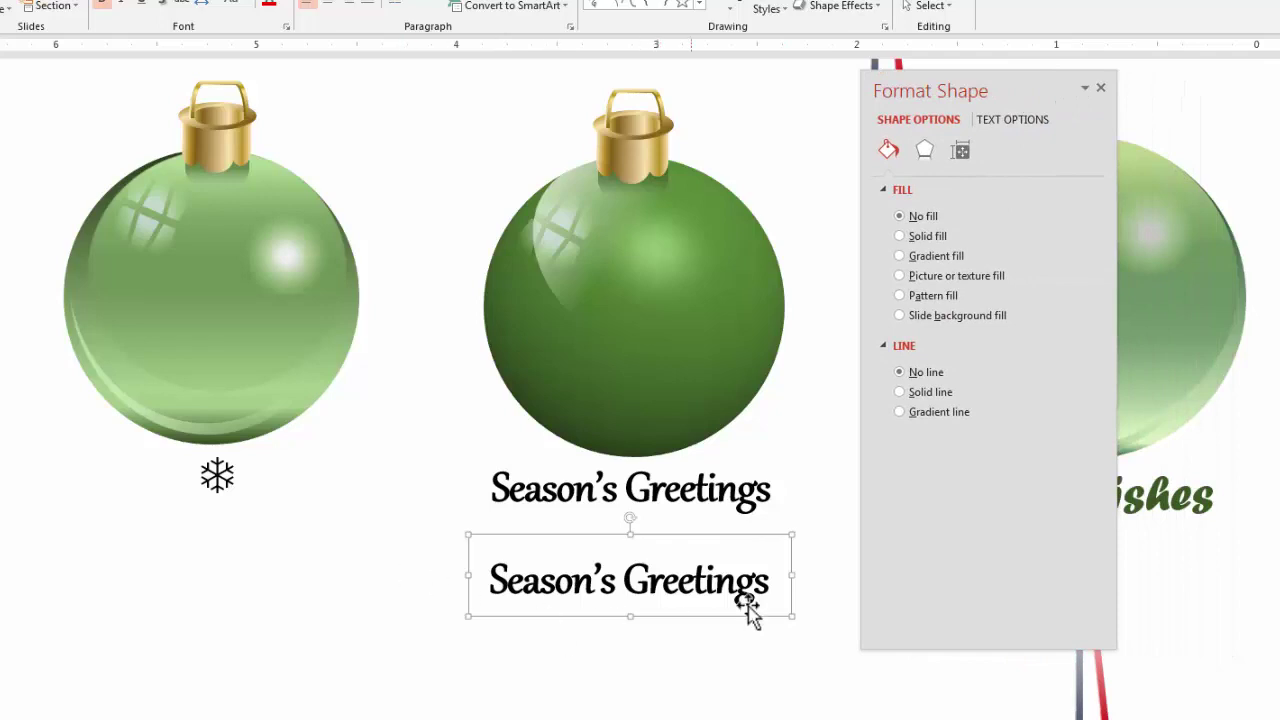
# Narrow the duplicate Season's Greetings box until its text wraps onto two lines, and turn off Wrap text in shape
pyautogui.moveTo(792, 577); pyautogui.dragTo(682, 575)
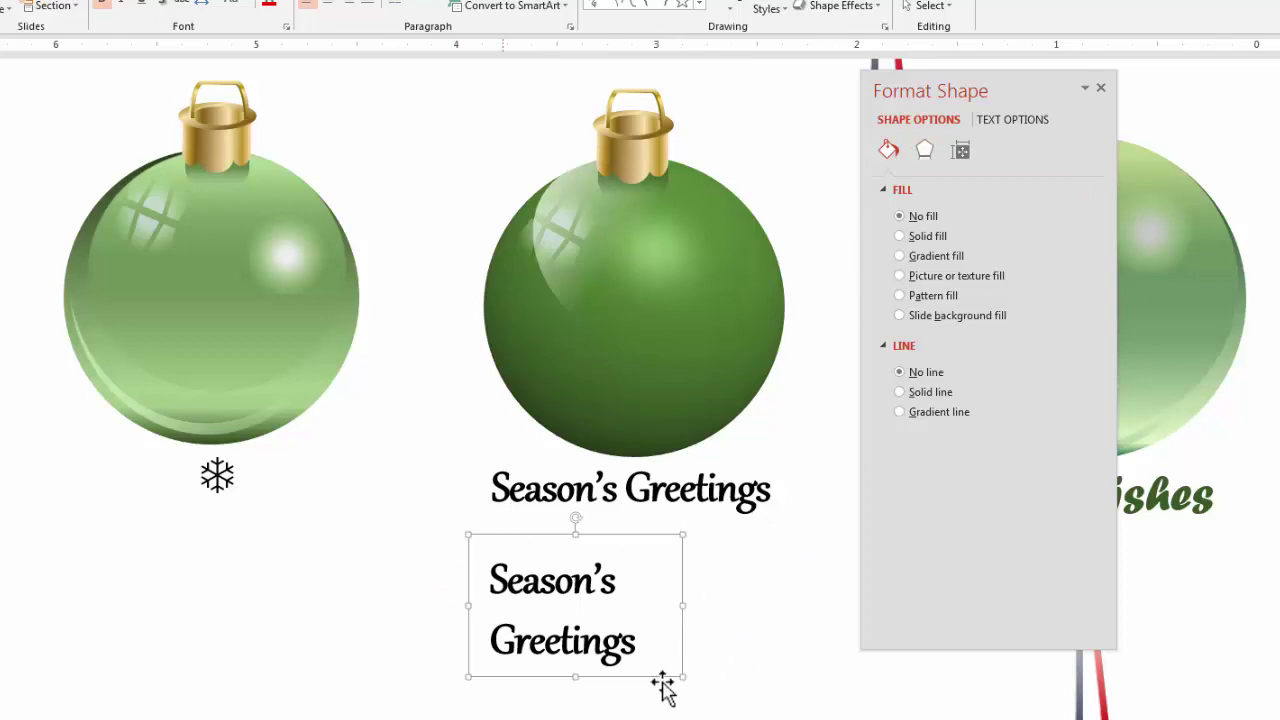
pyautogui.click(1012, 119)
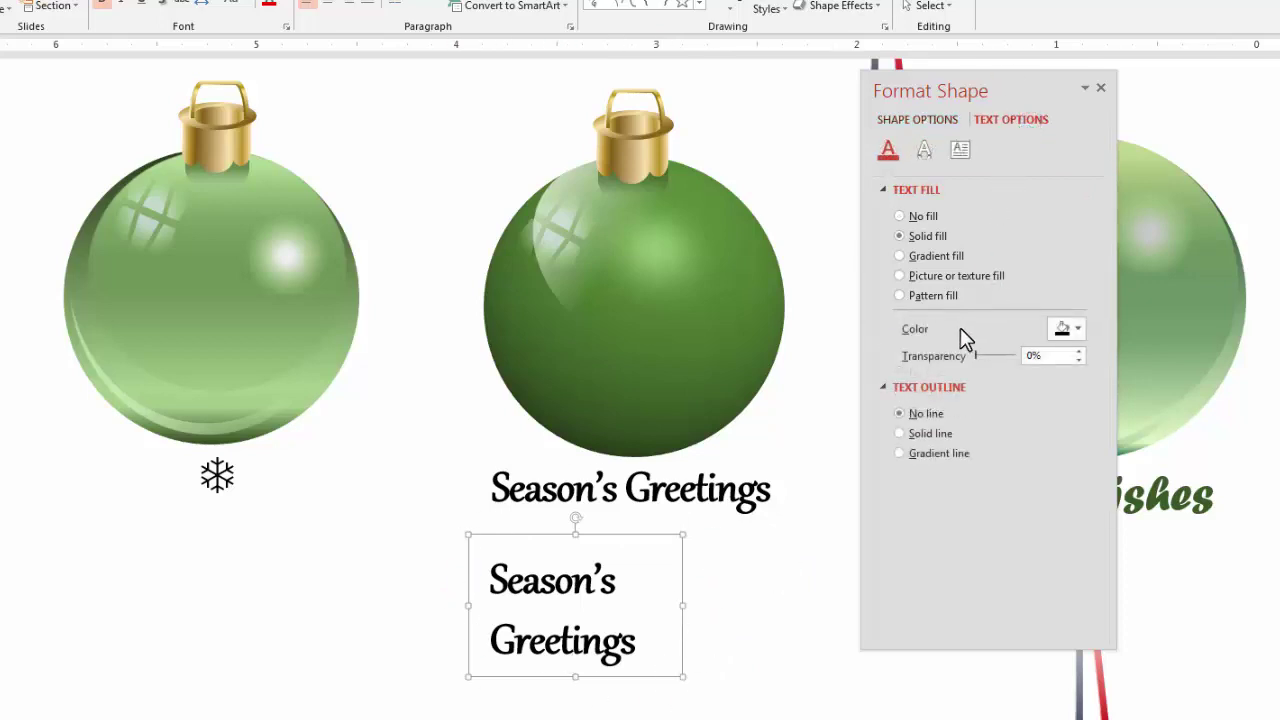
pyautogui.click(963, 151)
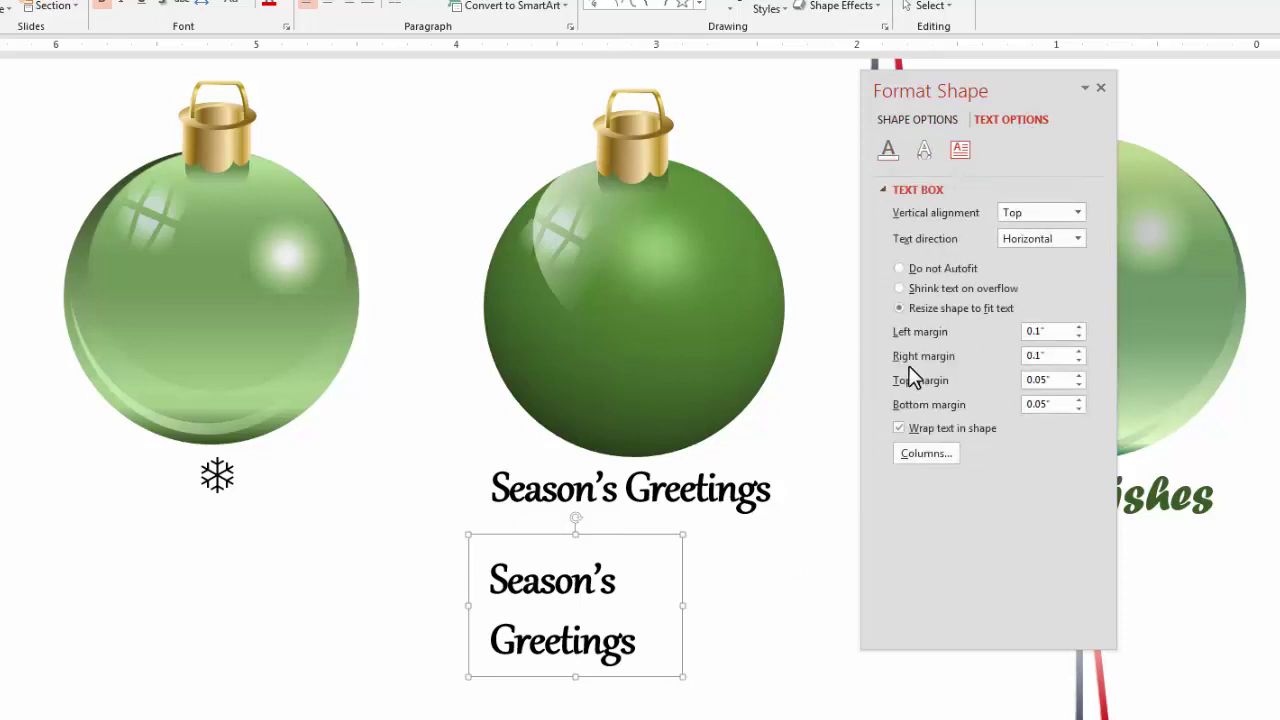
pyautogui.click(899, 430)
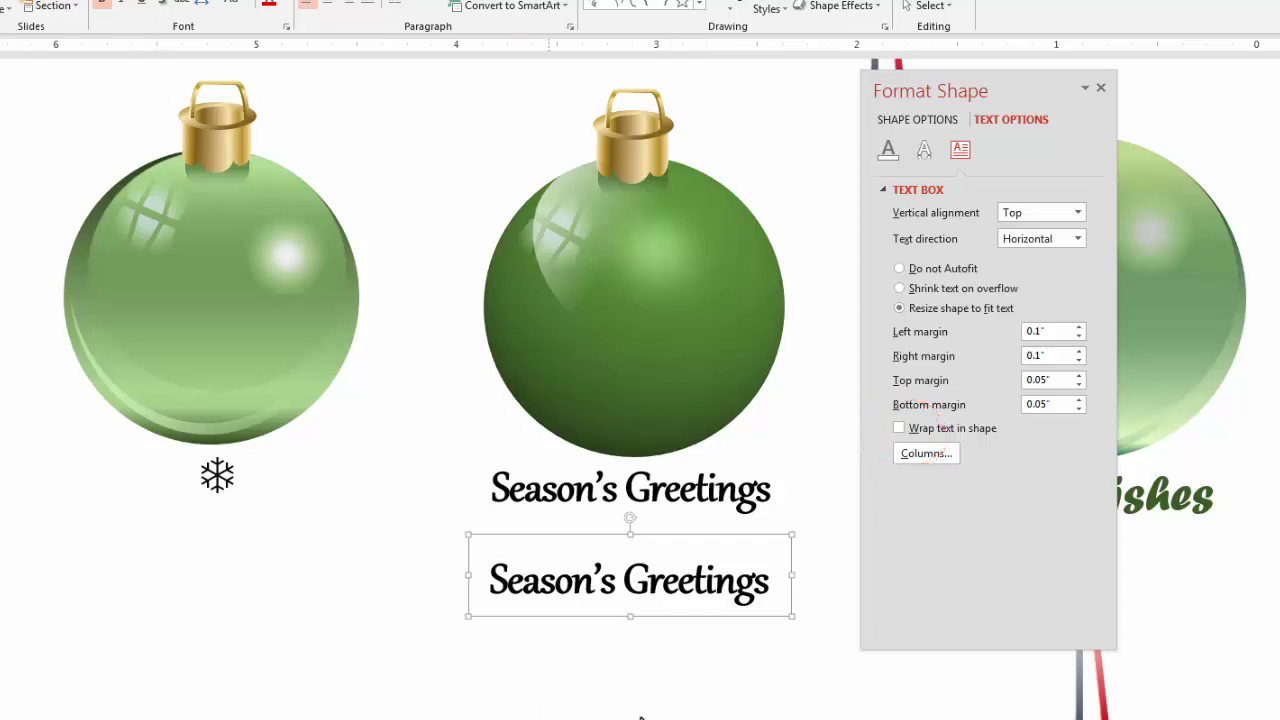
# Place the duplicate Season's Greetings text over the middle ornament and apply a ring-shaped warp transform to it
pyautogui.moveTo(681, 622); pyautogui.dragTo(691, 323)
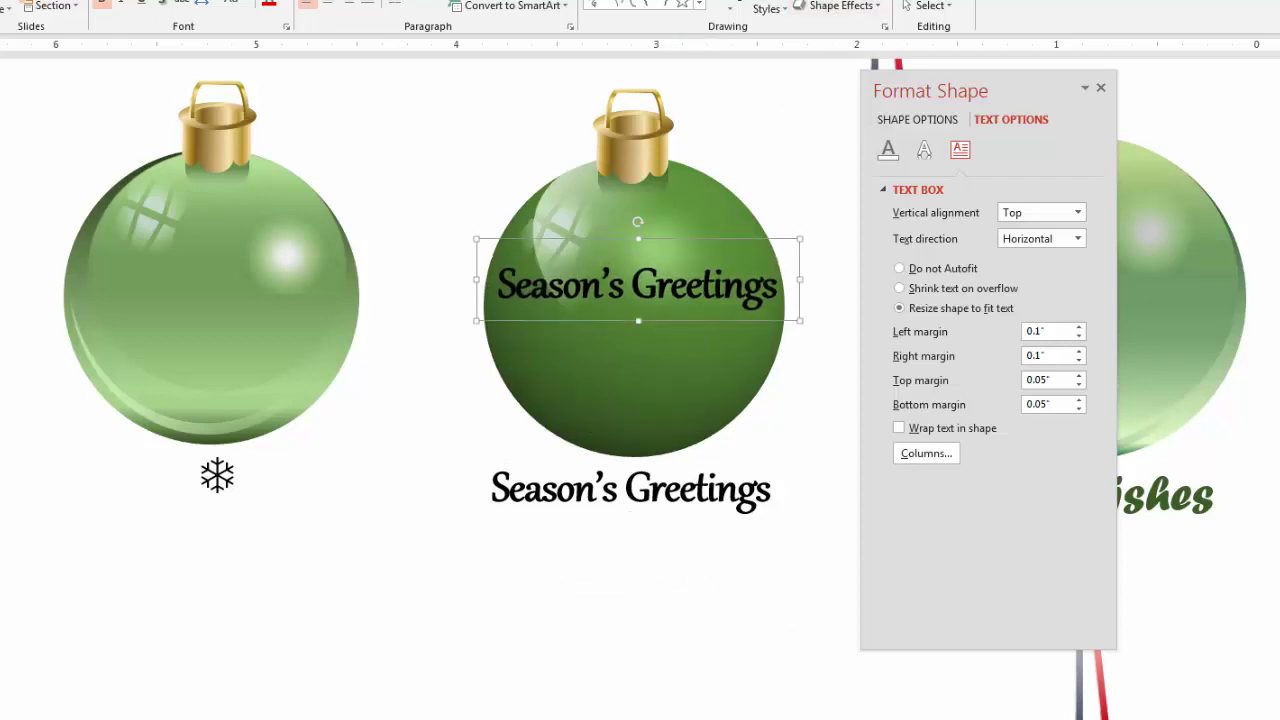
pyautogui.click(790, 0)
pyautogui.click(785, 8)
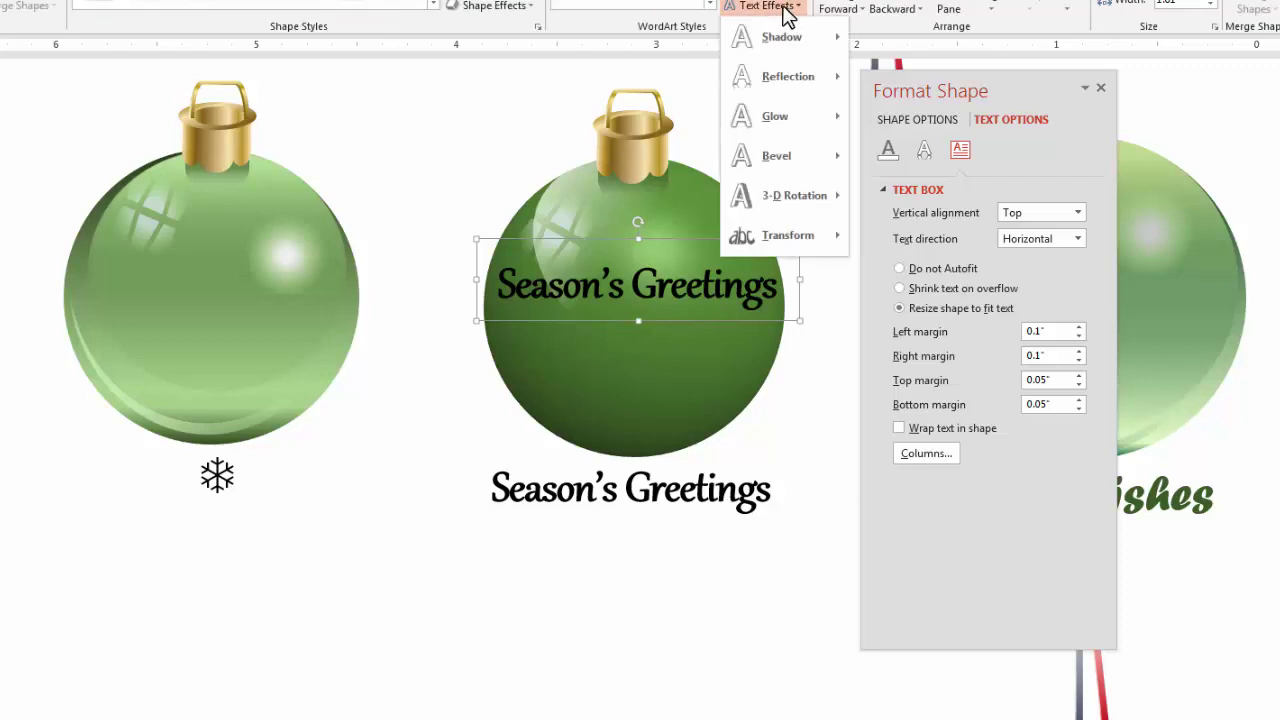
pyautogui.moveTo(786, 240)
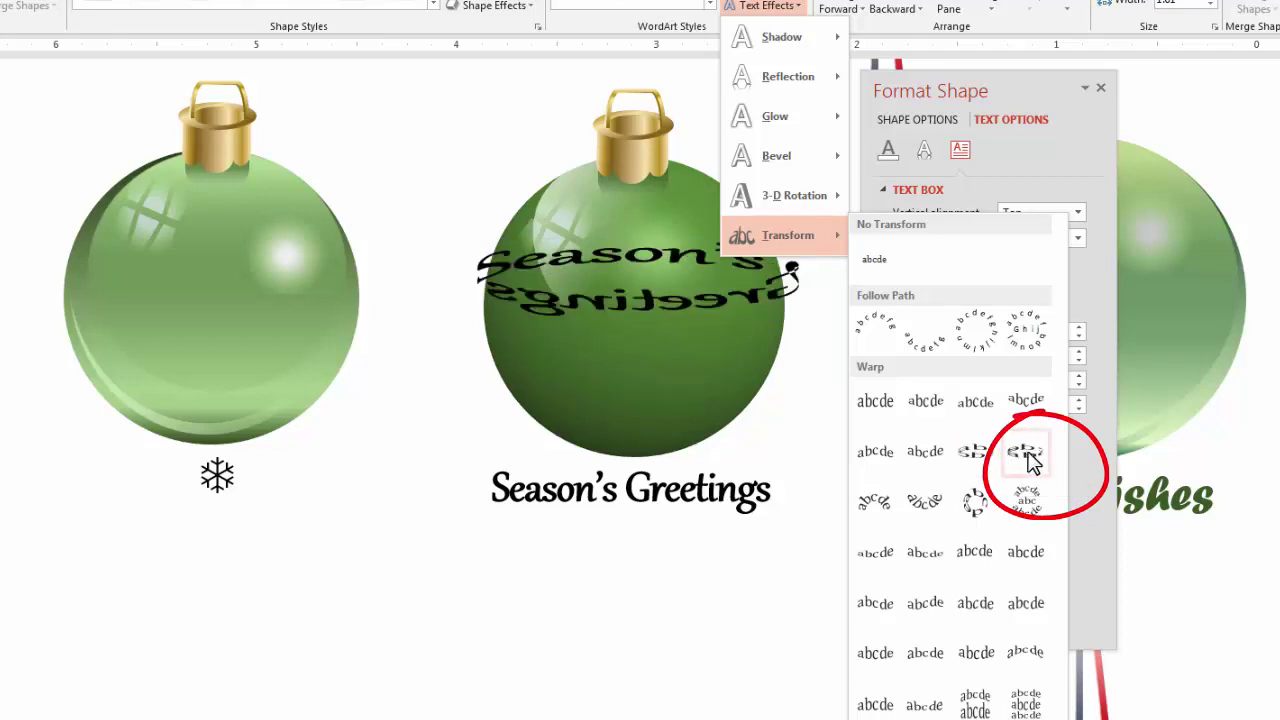
pyautogui.click(1030, 455)
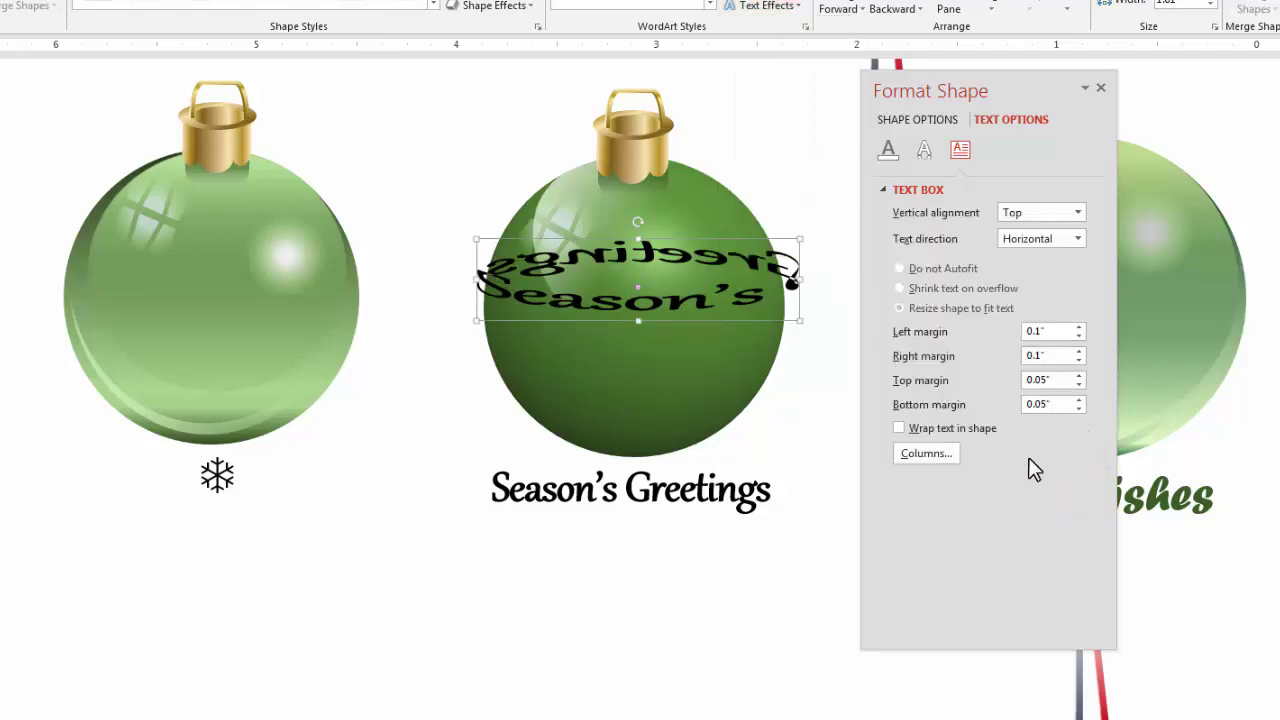
# Try to fit the ring-warped text to the middle ornament's width and extend it downward, and undo the attempt
pyautogui.moveTo(800, 278); pyautogui.dragTo(787, 281)
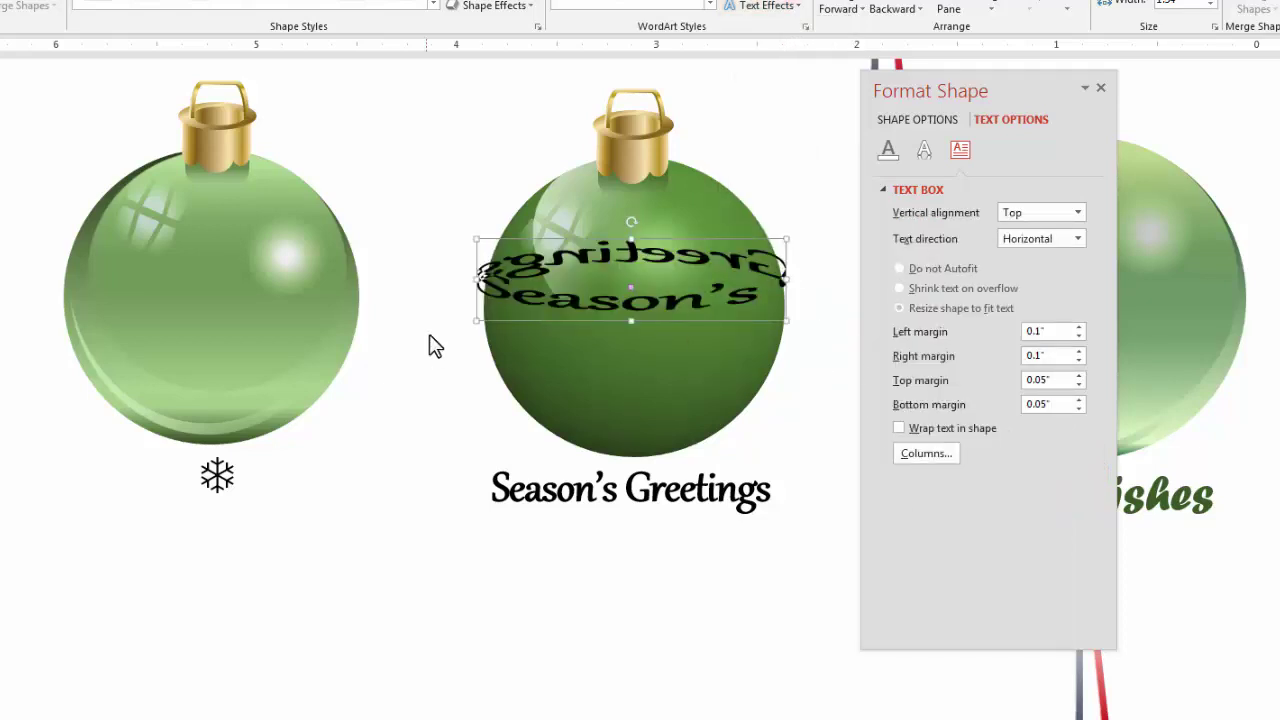
pyautogui.moveTo(476, 281); pyautogui.dragTo(486, 281)
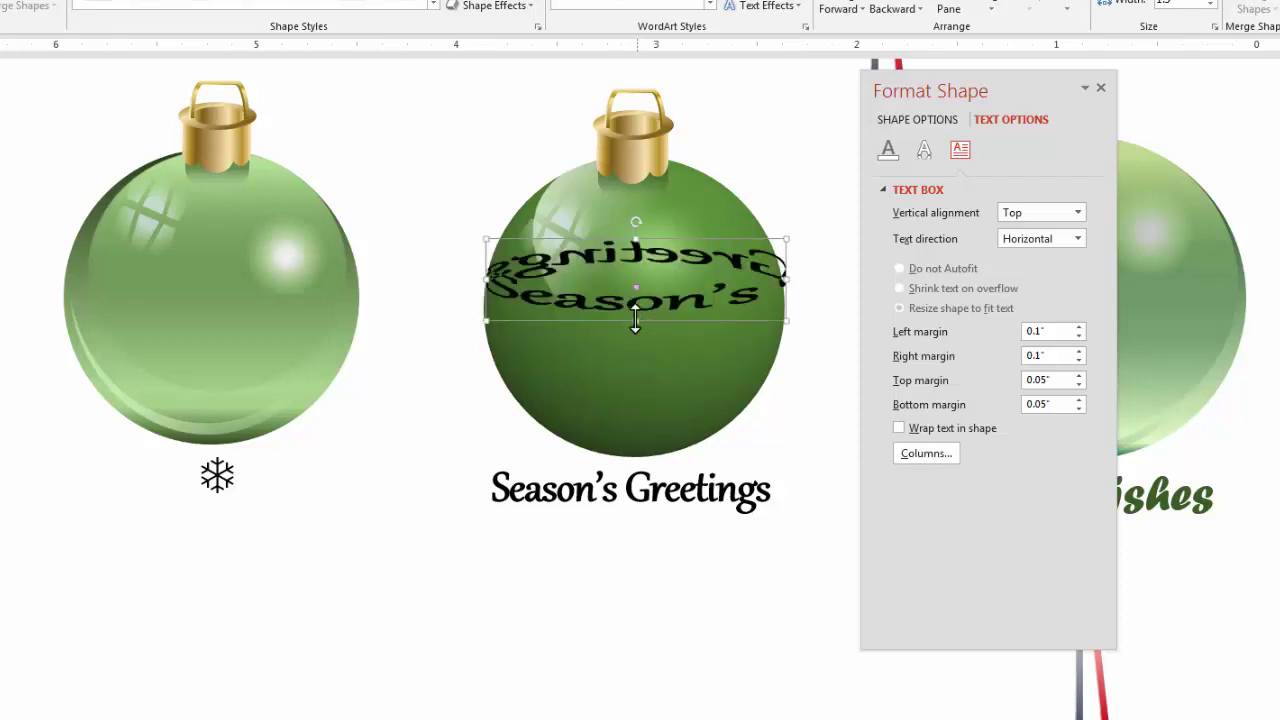
pyautogui.moveTo(637, 319); pyautogui.dragTo(638, 416)
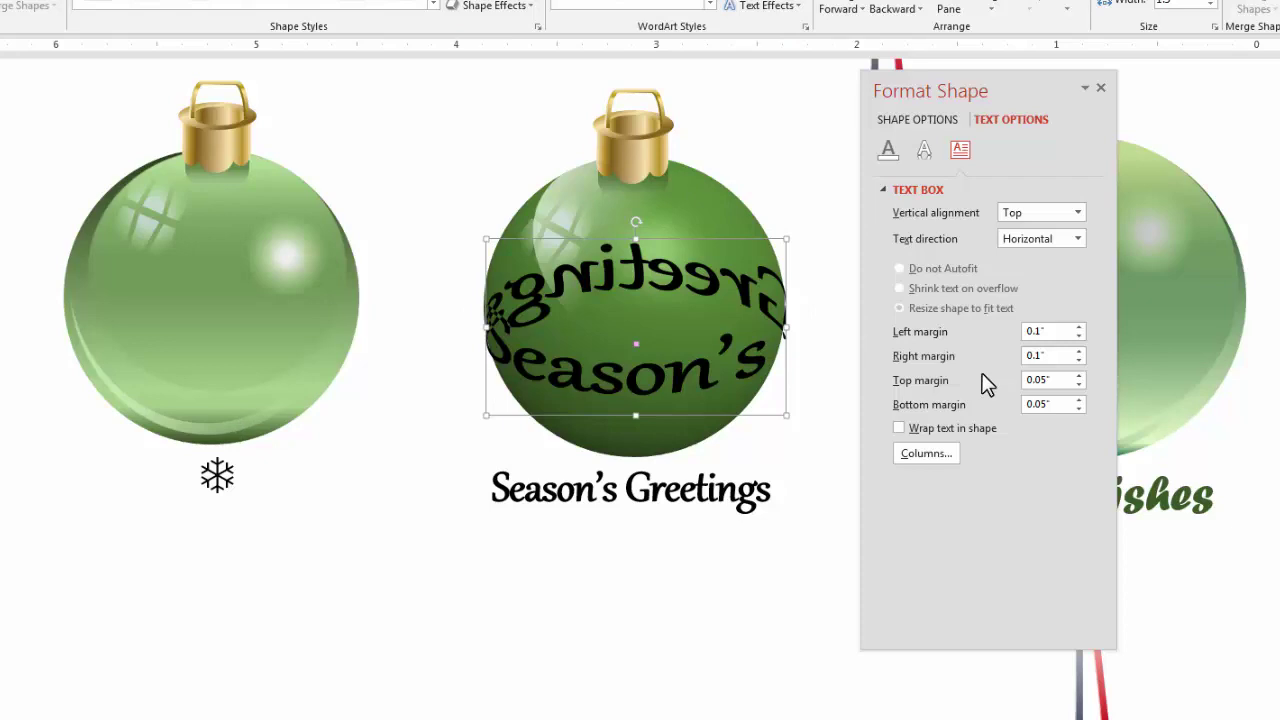
pyautogui.hotkey('ctrl', 'z')
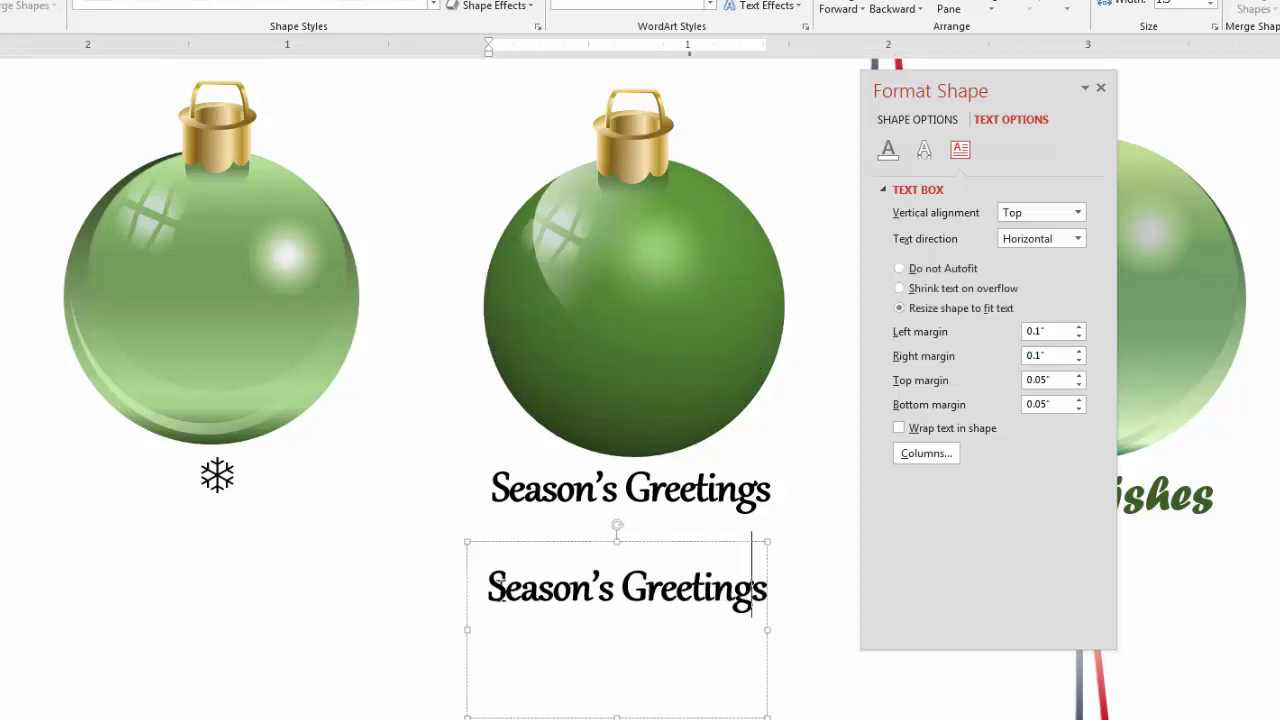
# Copy the Season's Greetings phrase in the duplicate text box and paste it after the original on the same line
pyautogui.moveTo(490, 580); pyautogui.dragTo(695, 570)
pyautogui.hotkey('ctrl', 'c')
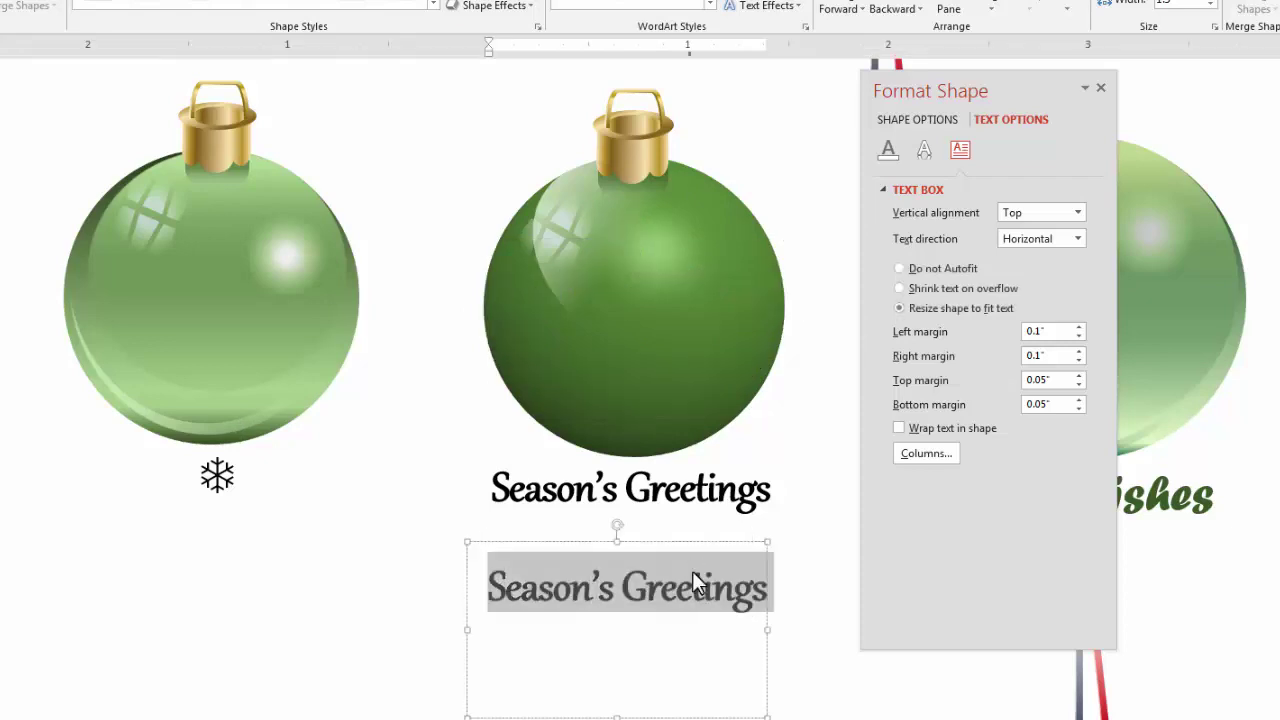
pyautogui.click(733, 580)
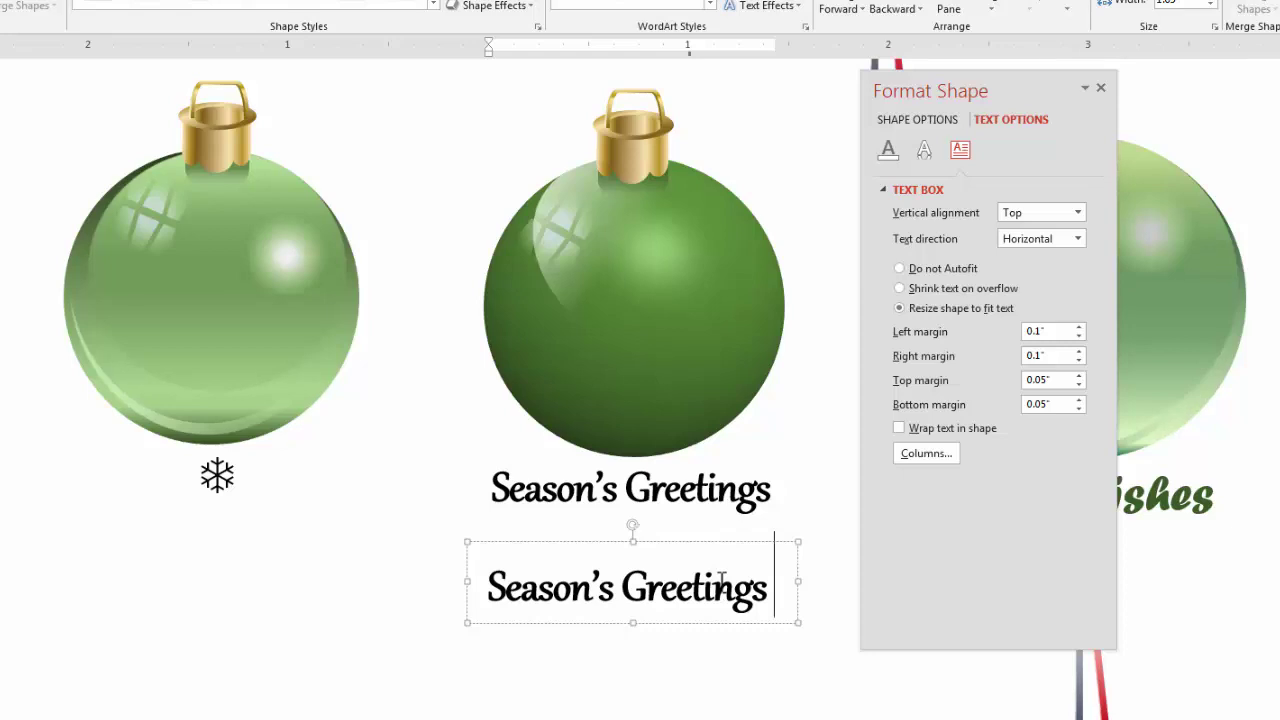
pyautogui.hotkey('ctrl', 'v')
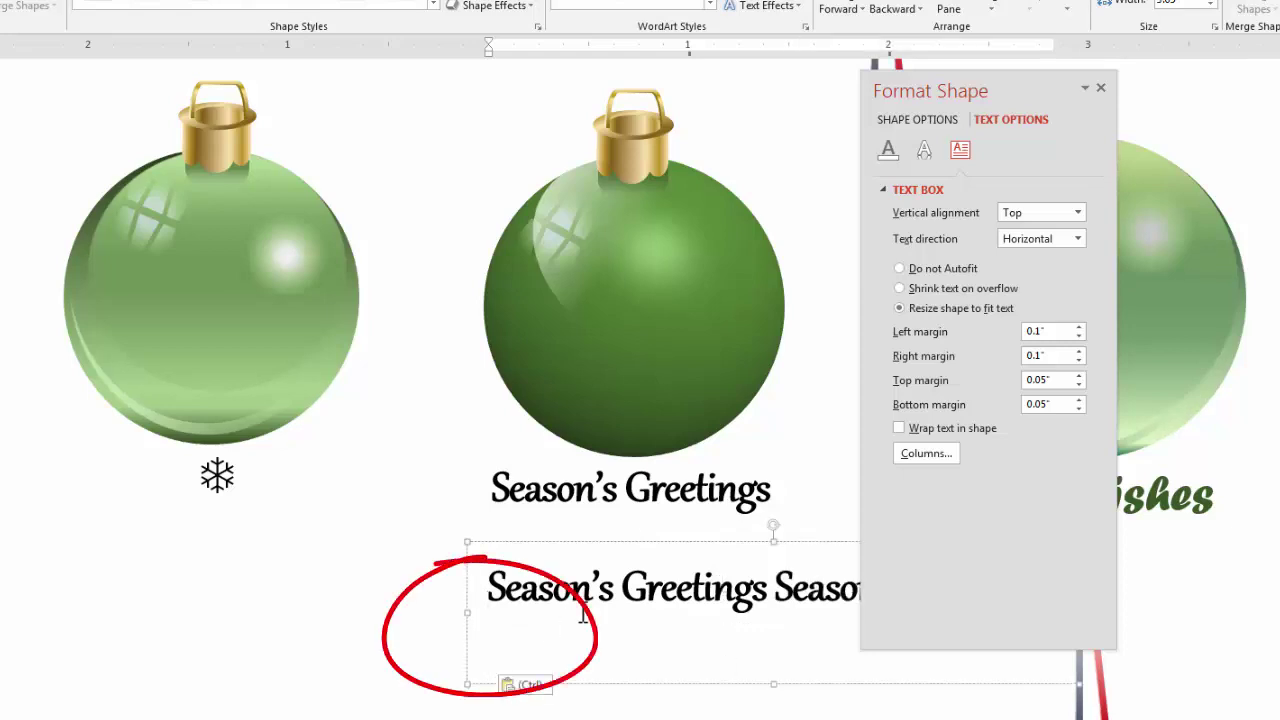
pyautogui.press('BackSpace')
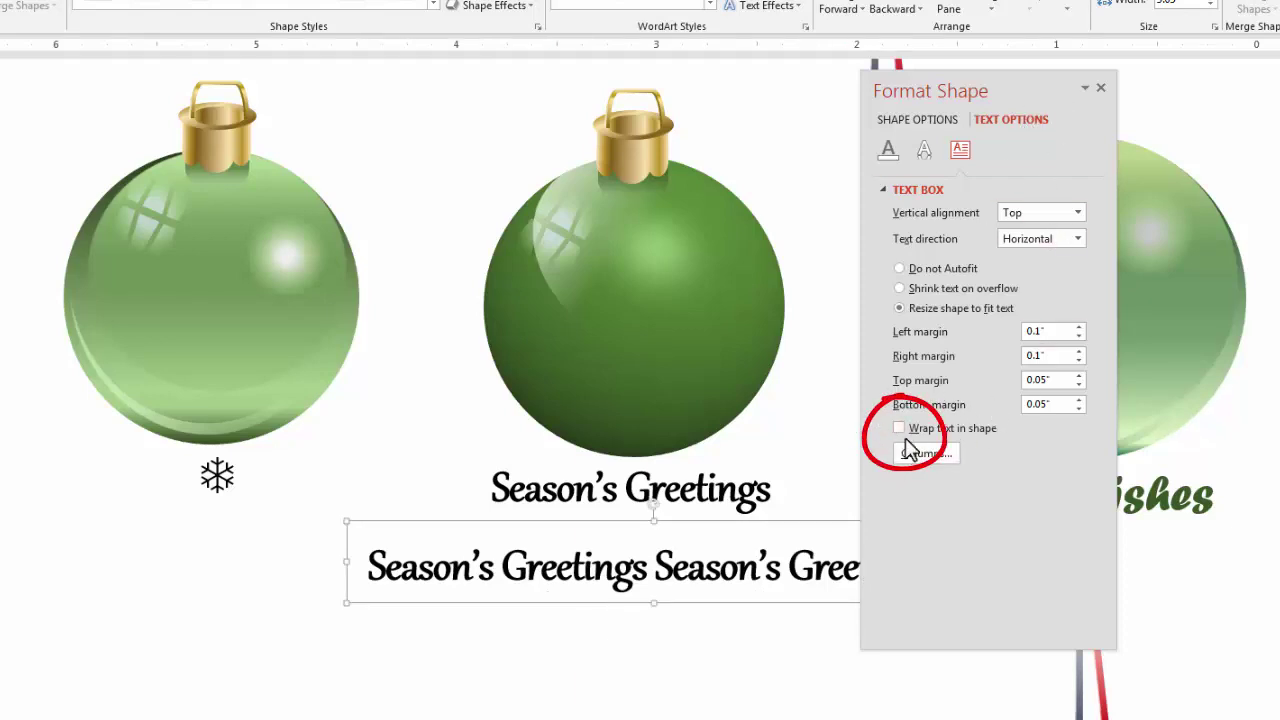
# Set the text fill of the second Season's Greetings phrase to No fill and move the text box onto the middle ornament
pyautogui.moveTo(738, 611); pyautogui.dragTo(708, 643)
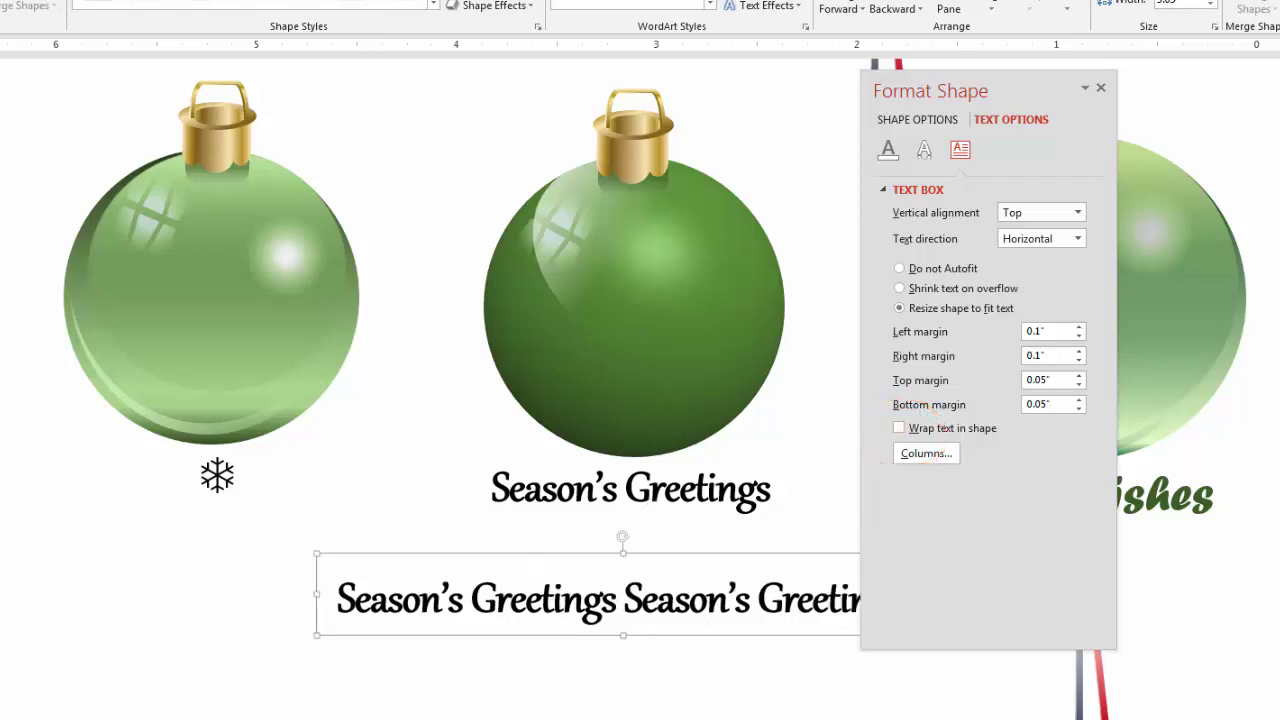
pyautogui.moveTo(628, 603); pyautogui.dragTo(1013, 598)
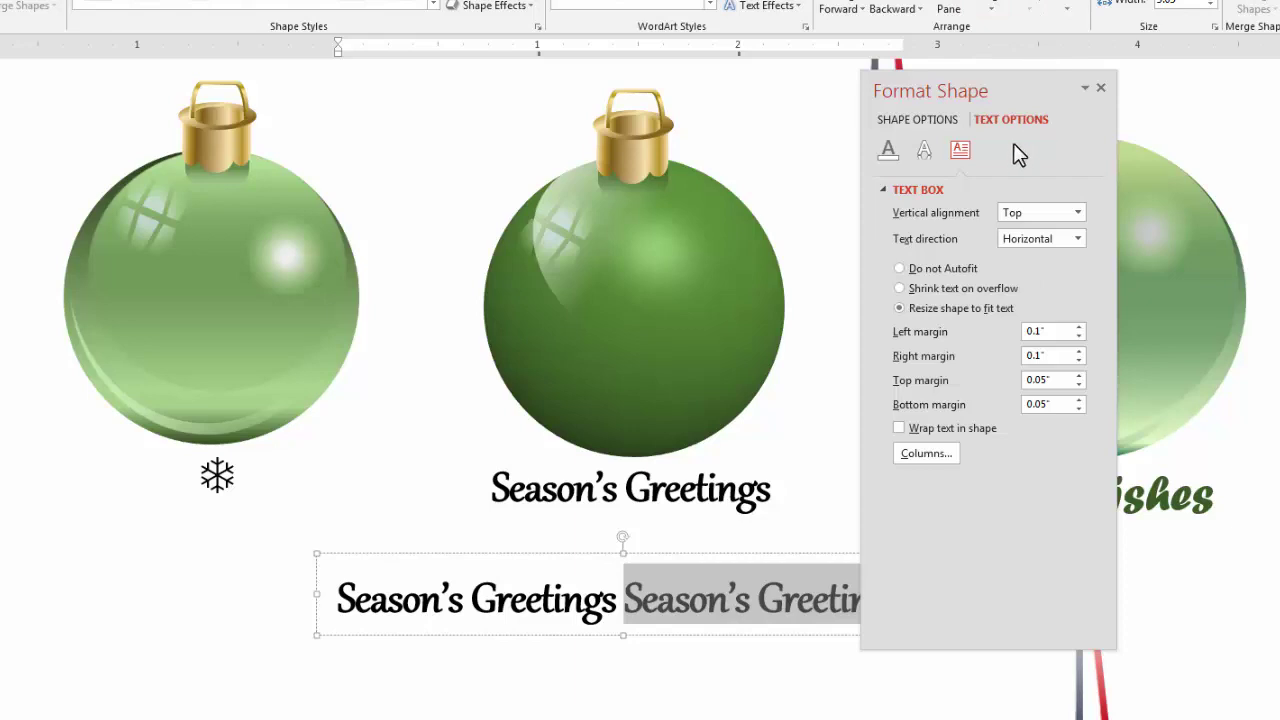
pyautogui.click(889, 152)
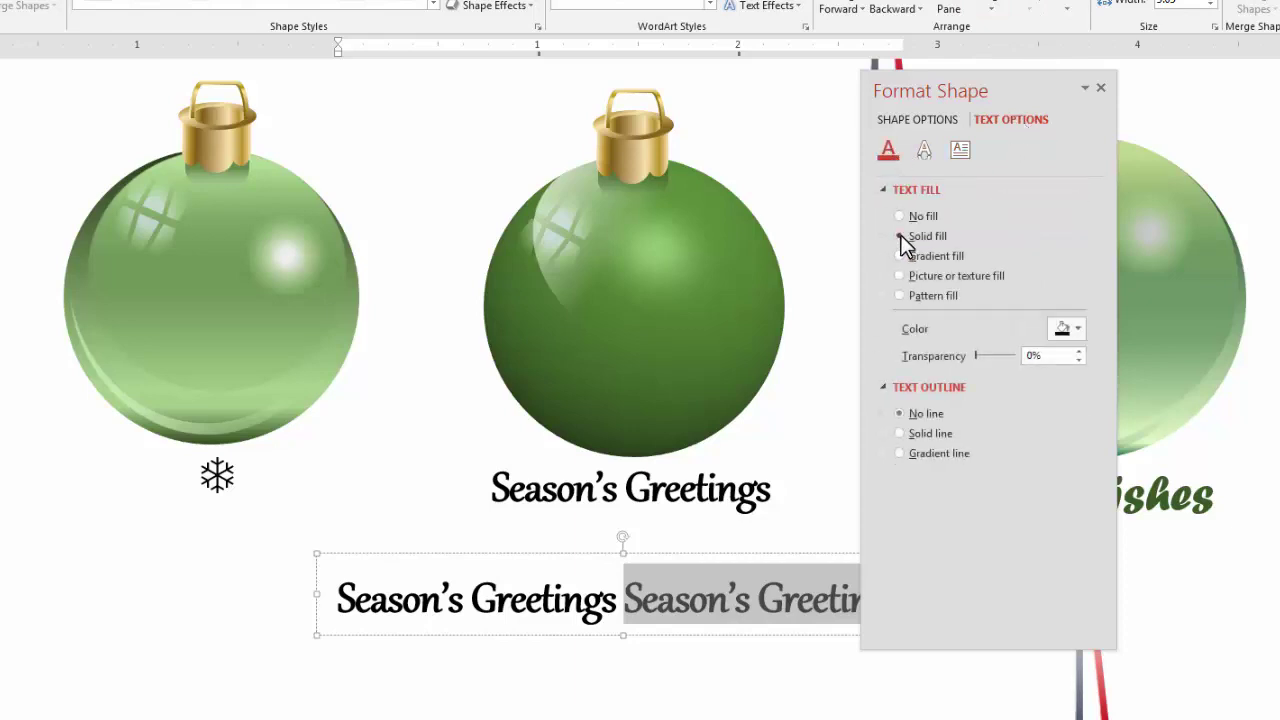
pyautogui.click(900, 217)
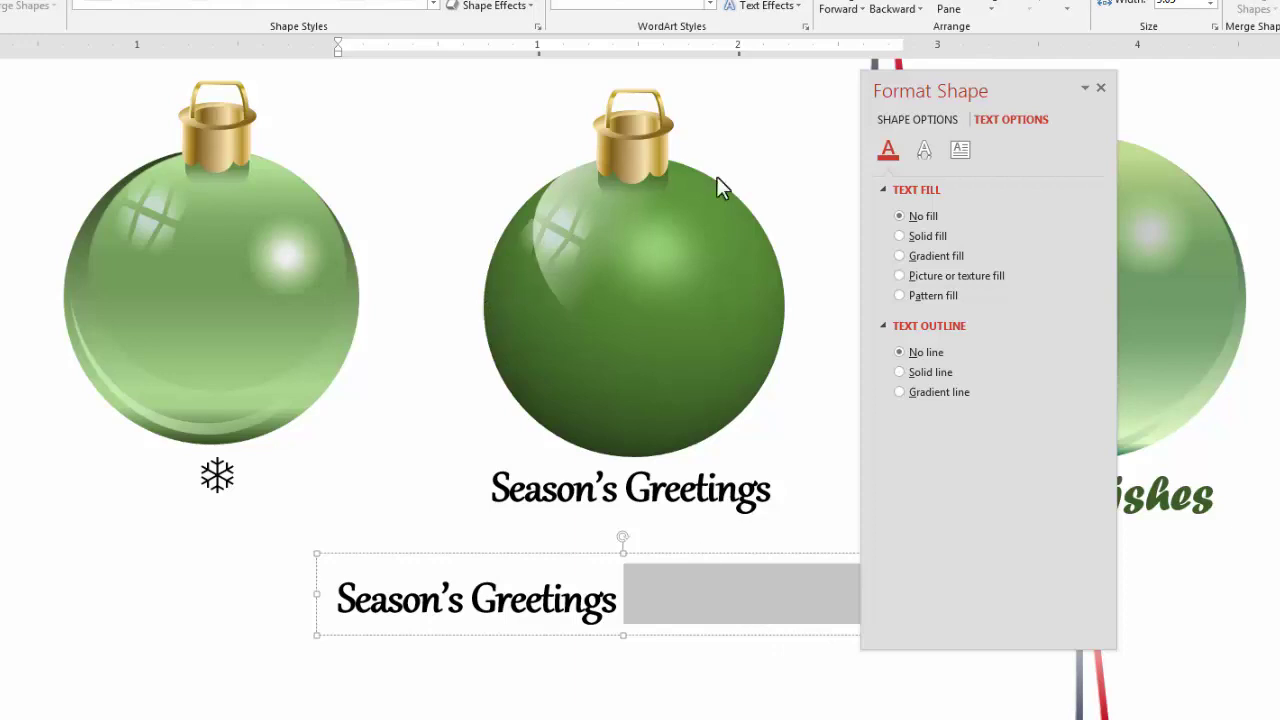
pyautogui.click(556, 638)
pyautogui.moveTo(556, 642); pyautogui.dragTo(639, 352)
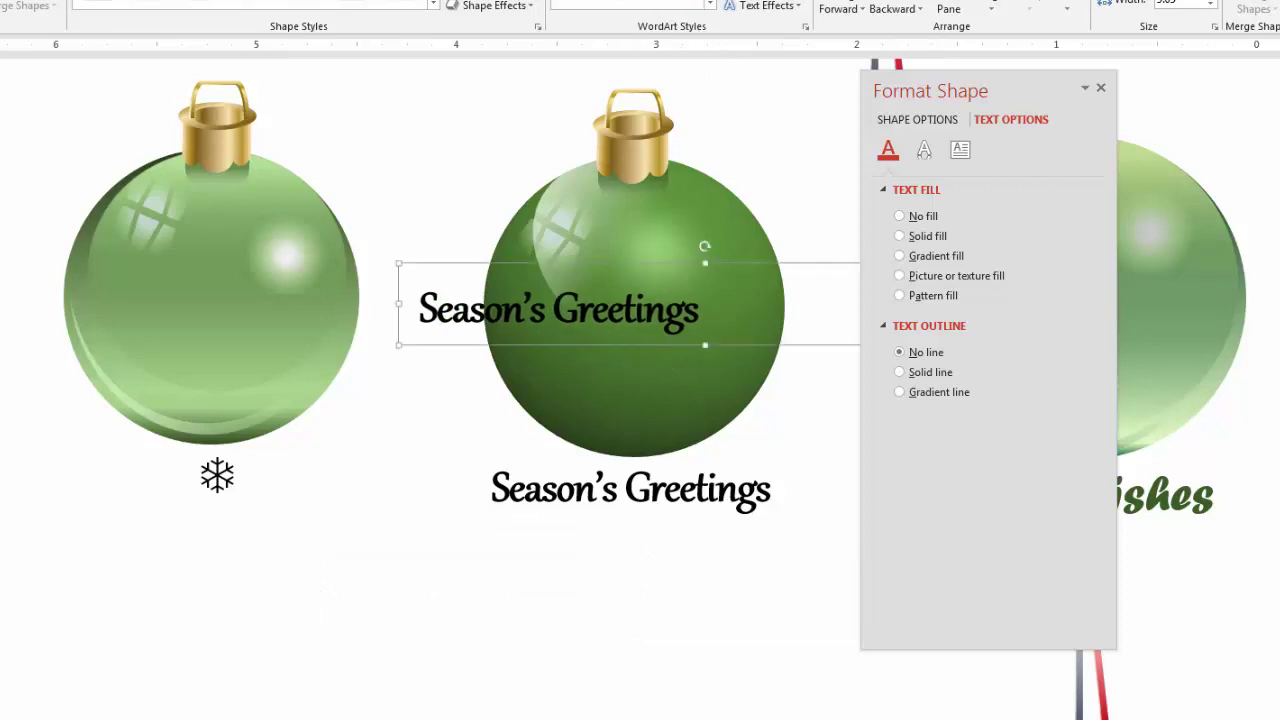
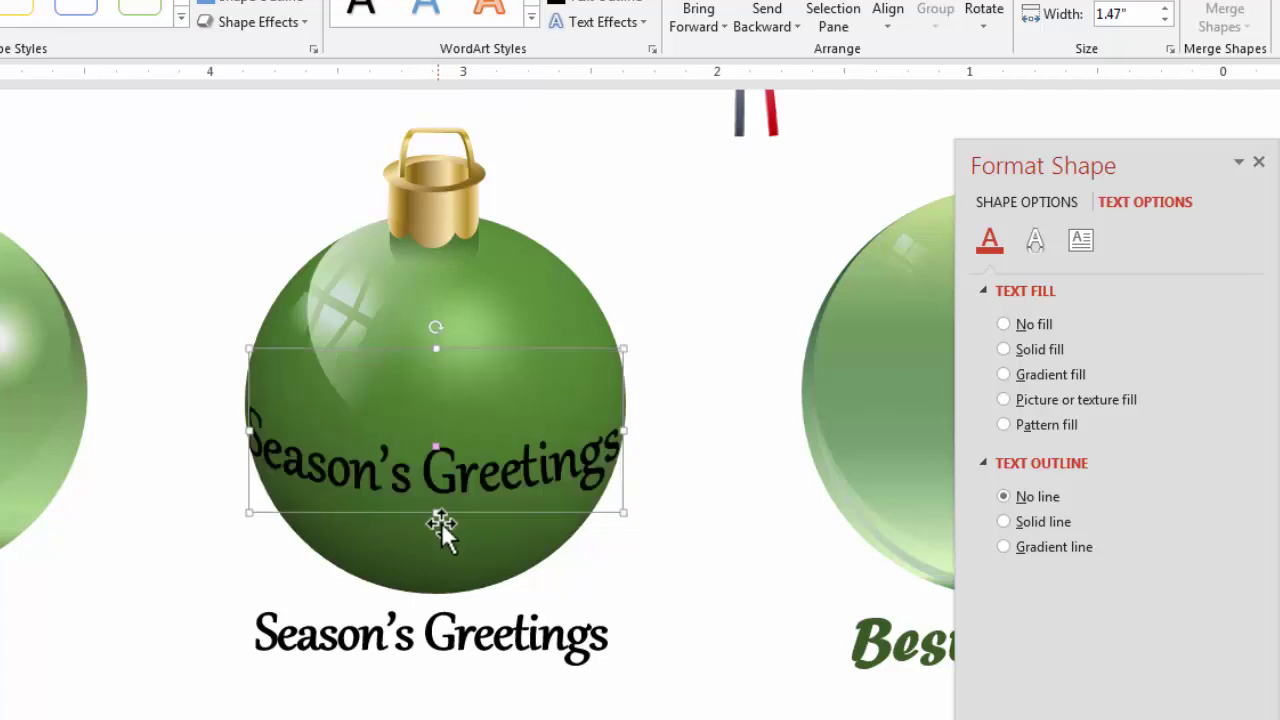
# Adjust the curve of the warped greeting on the middle ornament and move its text box slightly upward
pyautogui.moveTo(436, 452); pyautogui.dragTo(437, 372)
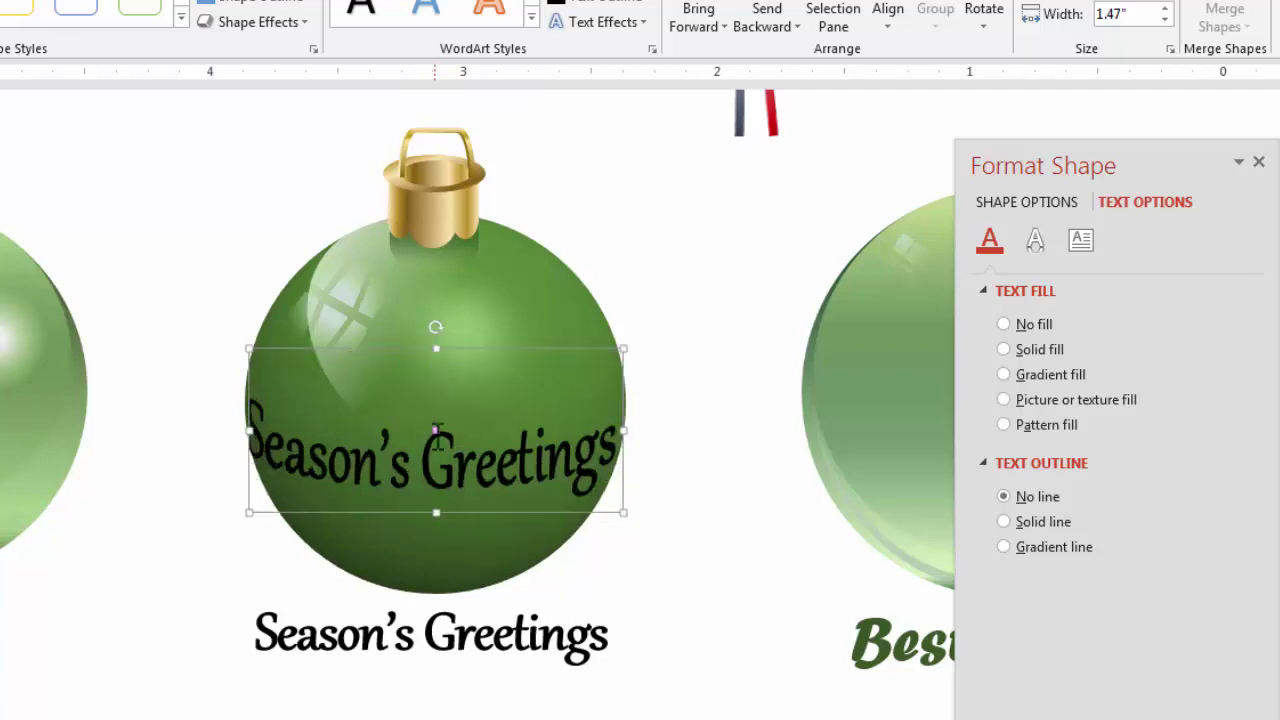
pyautogui.moveTo(436, 430); pyautogui.dragTo(437, 451)
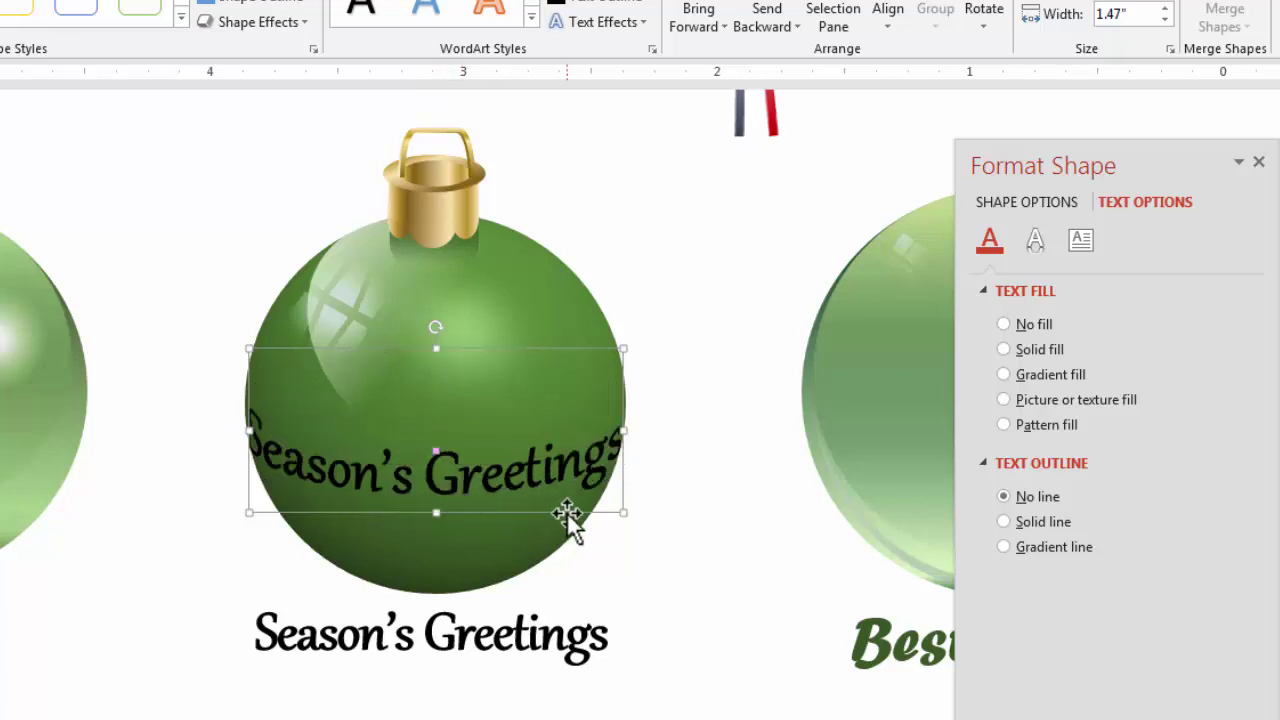
pyautogui.moveTo(567, 512); pyautogui.dragTo(570, 490)
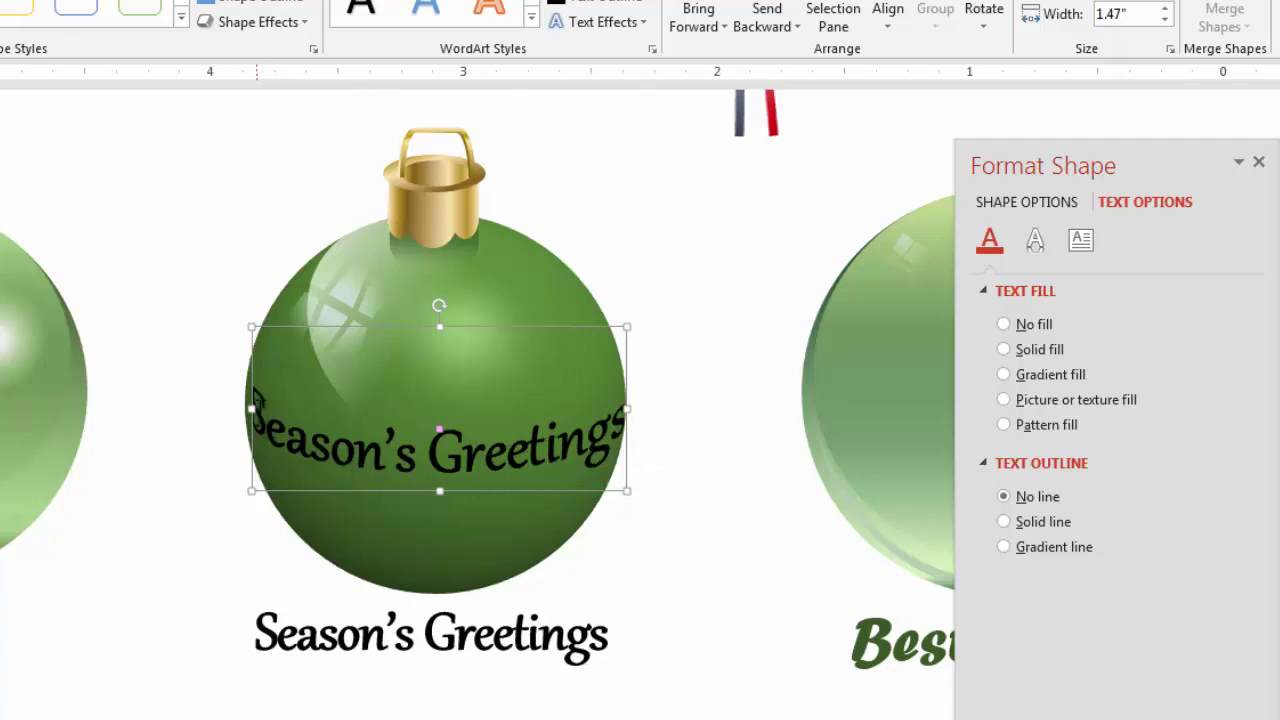
# Select the whole visible Season's Greetings phrase on the ornament and apply a gradient fill to its text
pyautogui.click(272, 425)
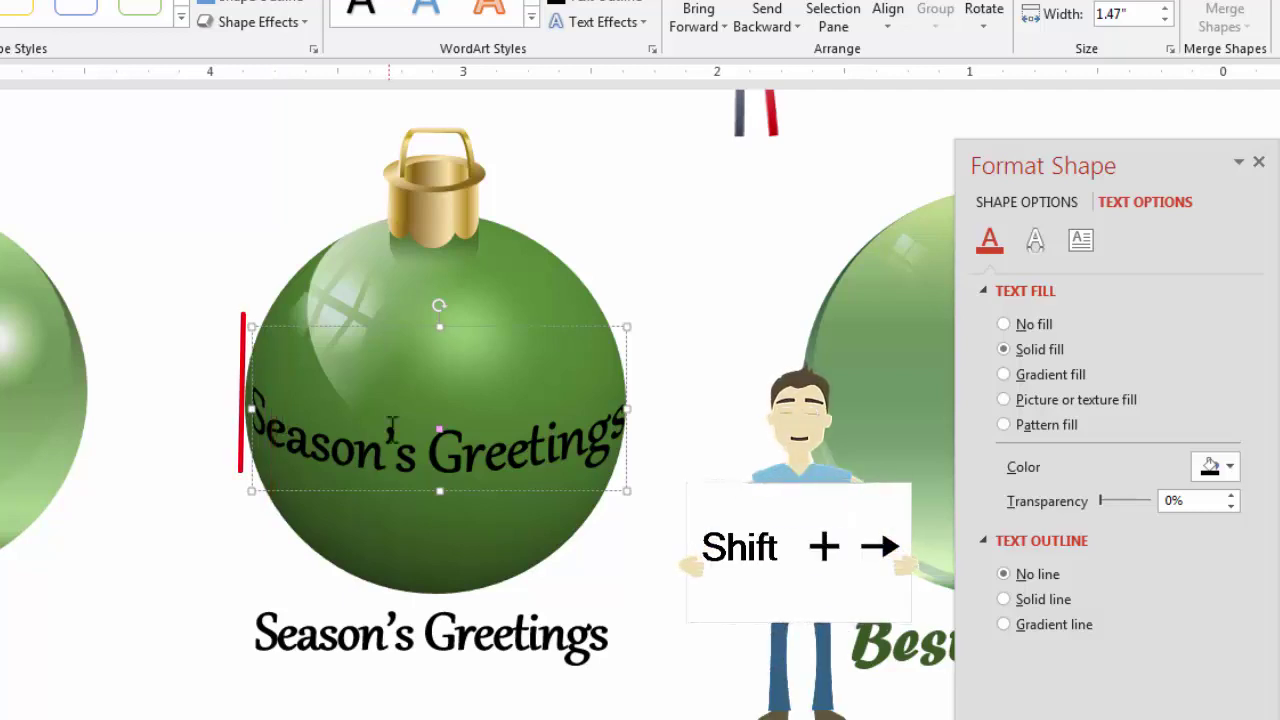
pyautogui.hotkey('shift', 'Right')
pyautogui.hotkey('shift', 'Right')
pyautogui.hotkey('shift', 'Right')
pyautogui.hotkey('shift', 'Right')
pyautogui.hotkey('shift', 'Right')
pyautogui.hotkey('shift', 'Right')
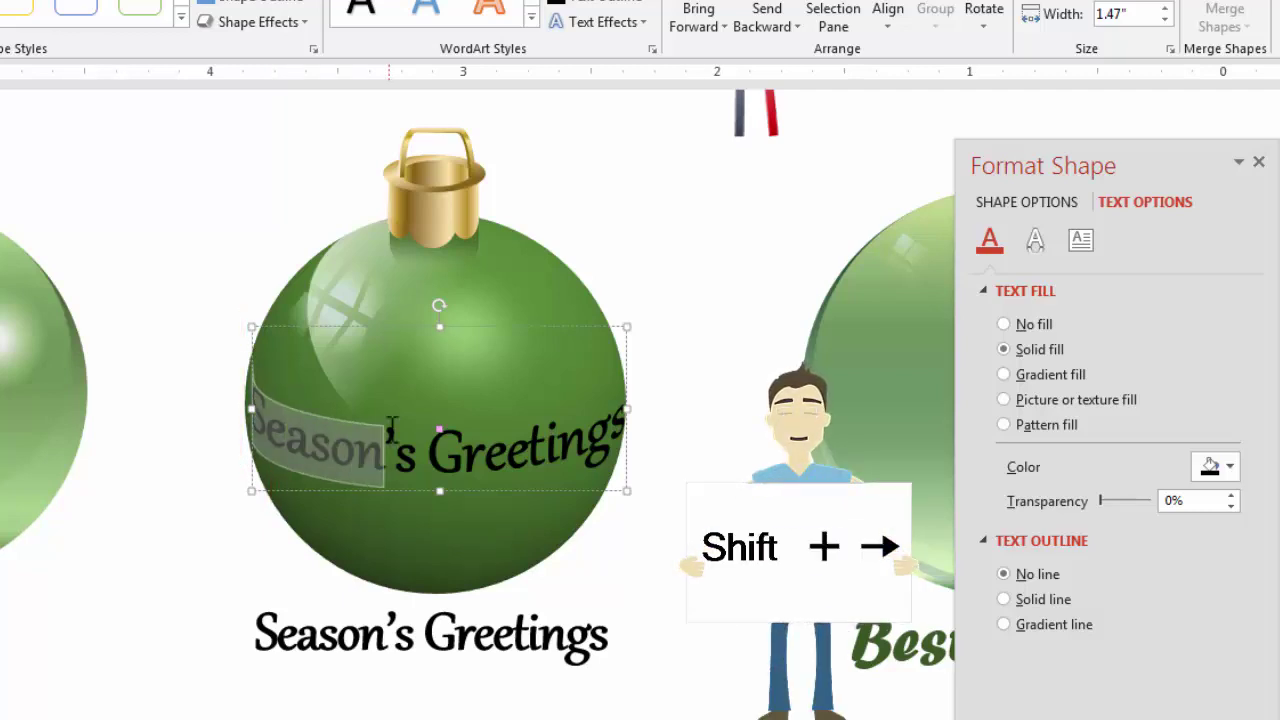
pyautogui.hotkey('shift', 'Right')
pyautogui.hotkey('shift', 'Right')
pyautogui.hotkey('shift', 'Right')
pyautogui.hotkey('shift', 'Right')
pyautogui.hotkey('shift', 'Right')
pyautogui.hotkey('shift', 'Right')
pyautogui.hotkey('shift', 'Right')
pyautogui.hotkey('shift', 'Right')
pyautogui.hotkey('shift', 'Right')
pyautogui.hotkey('shift', 'Right')
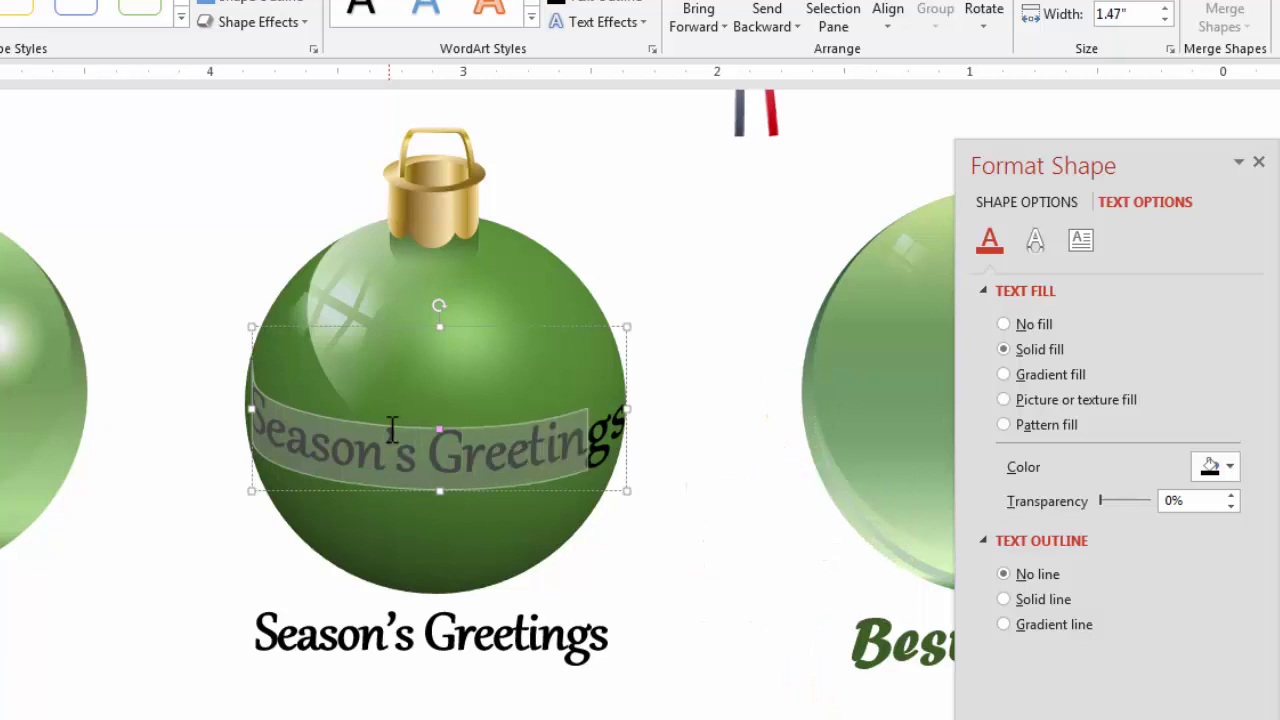
pyautogui.hotkey('shift', 'Right')
pyautogui.hotkey('shift', 'Right')
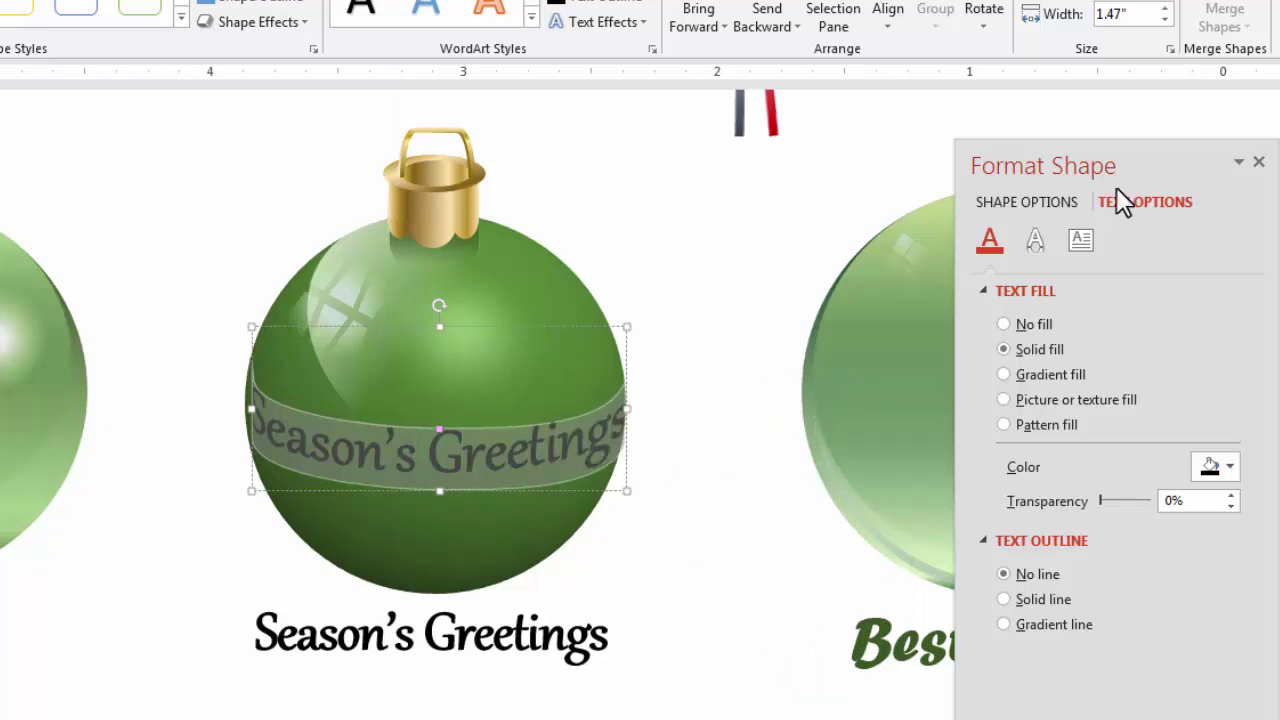
pyautogui.click(1036, 386)
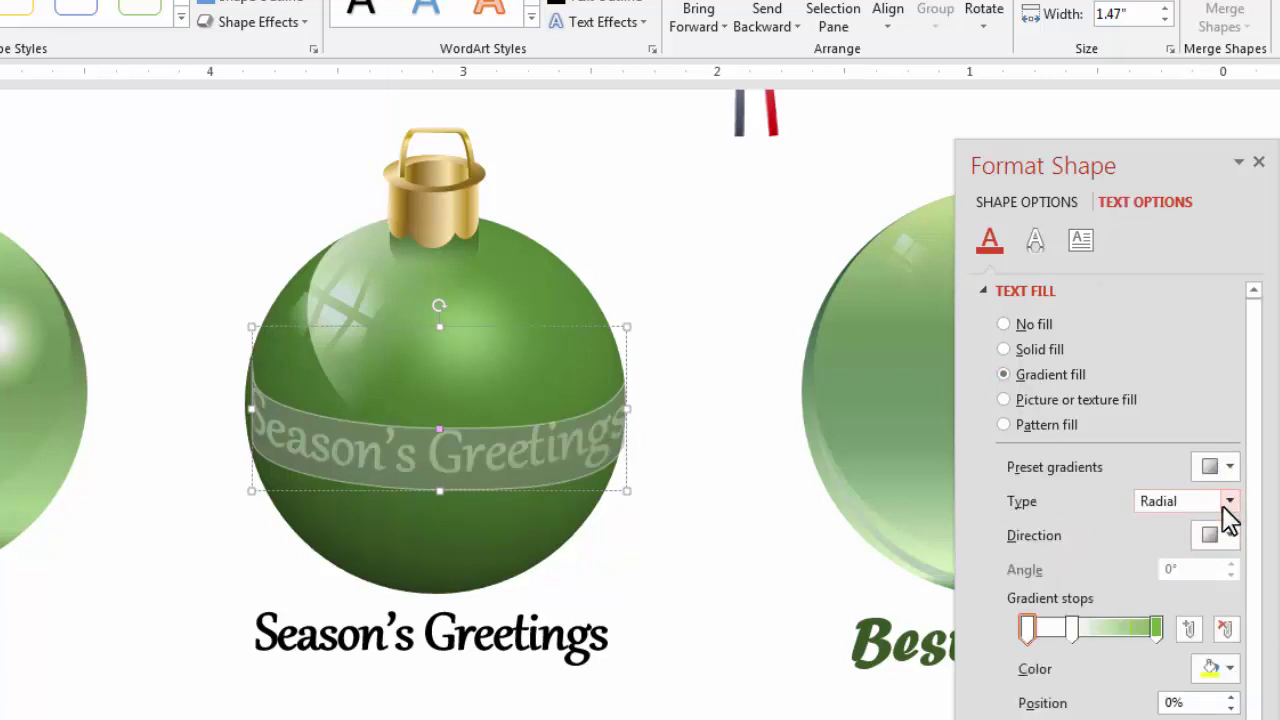
pyautogui.click(1229, 466)
pyautogui.press('Escape')
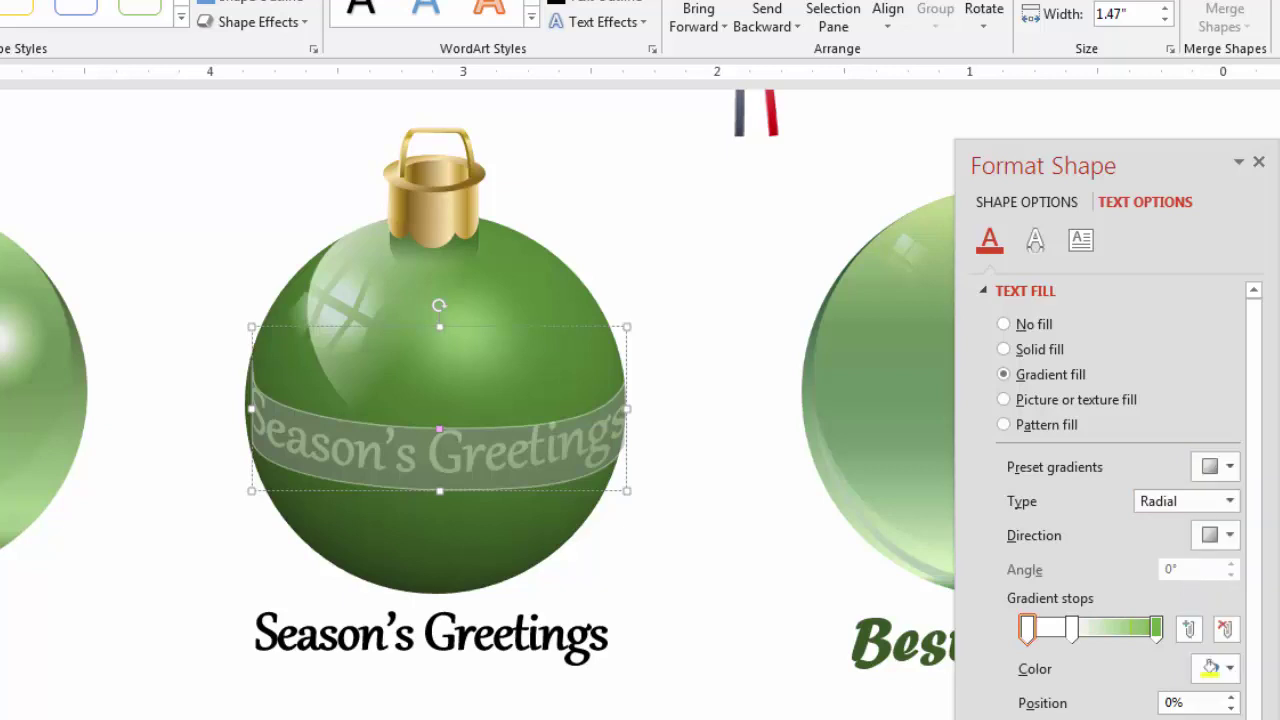
# Set the text gradient of the warped greeting to the Radial type, directed so the middle is brightest, and deselect the text box
pyautogui.click(1229, 501)
pyautogui.click(1206, 543)
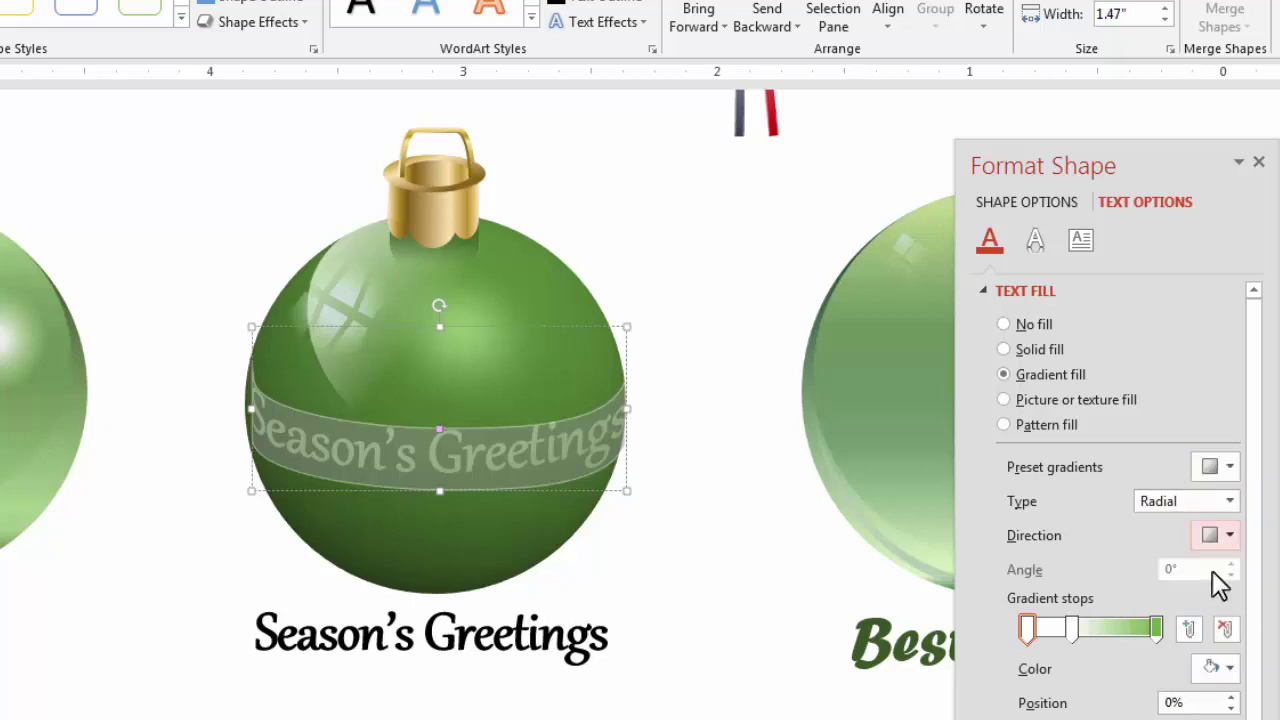
pyautogui.click(1232, 536)
pyautogui.press('Escape')
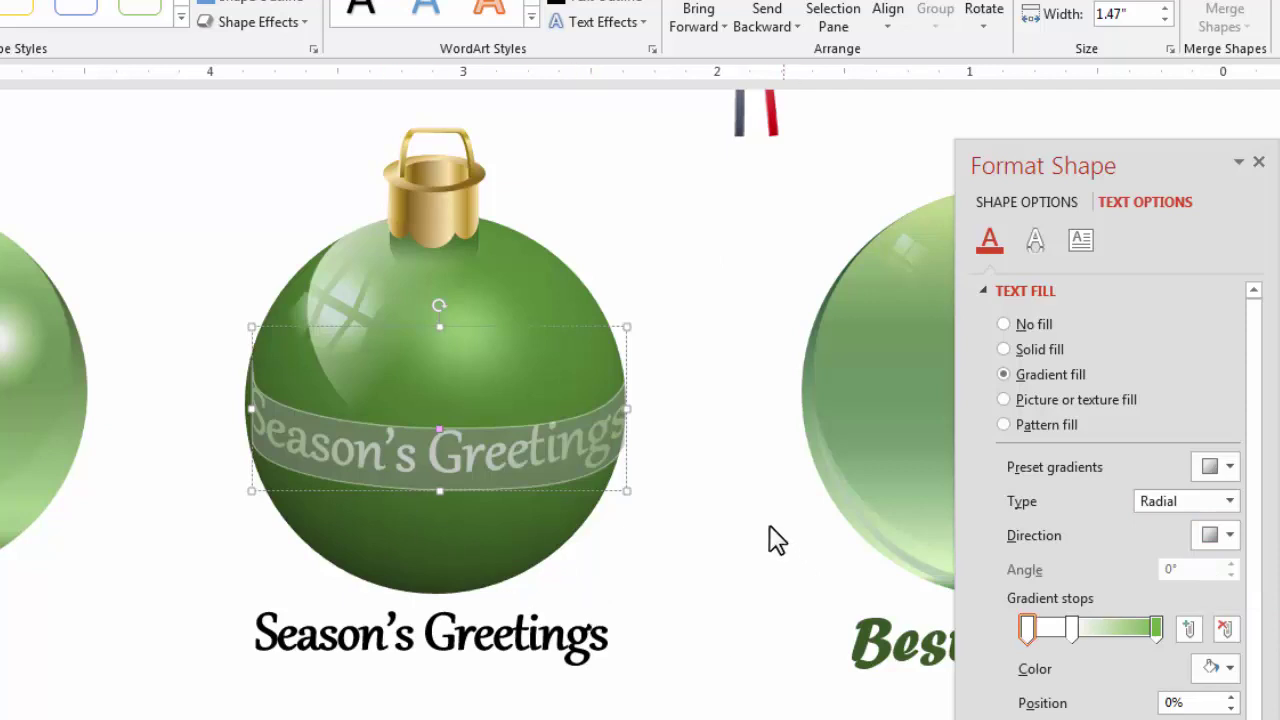
pyautogui.click(726, 657)
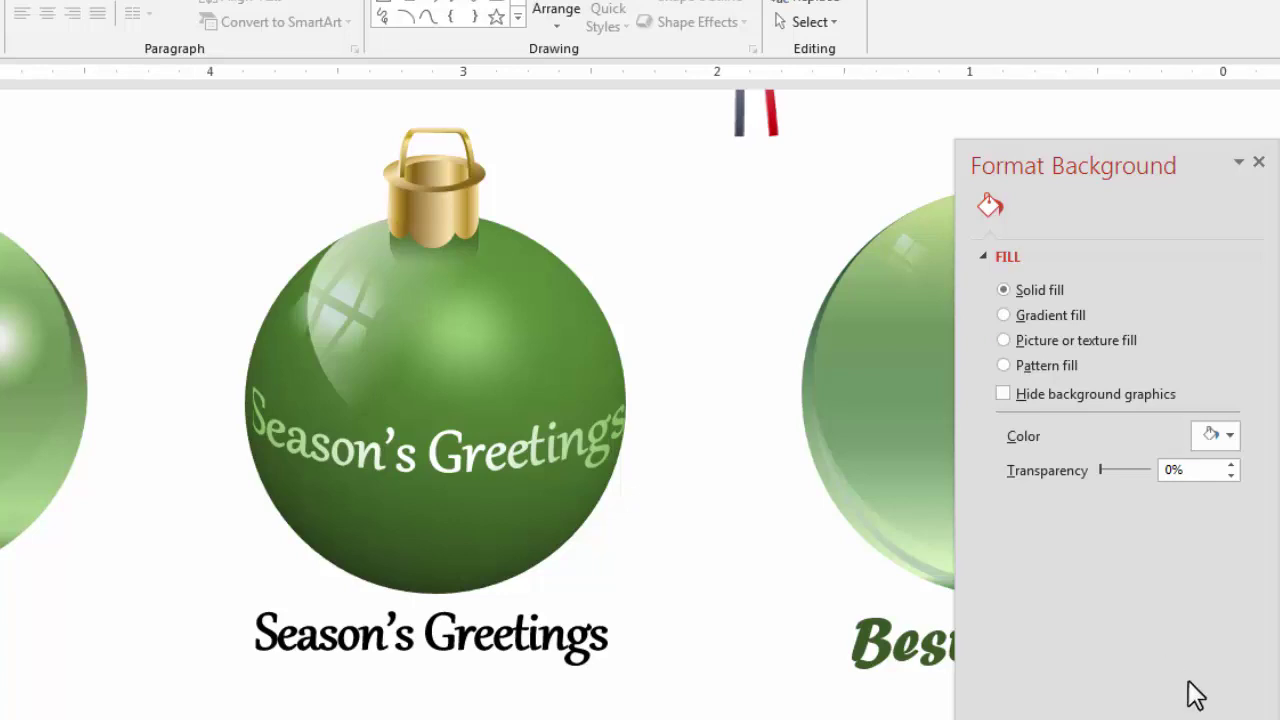
# Duplicate the plain black Season's Greetings text box directly below the original
pyautogui.click(473, 637)
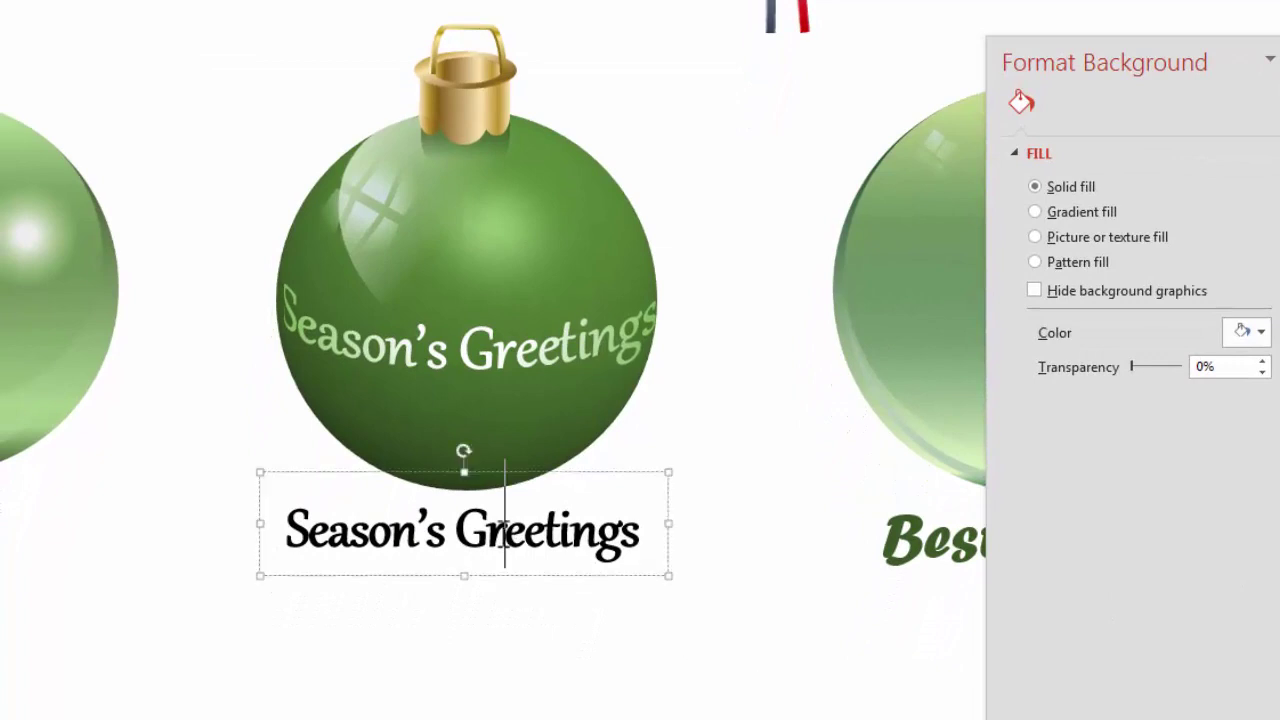
pyautogui.click(548, 573)
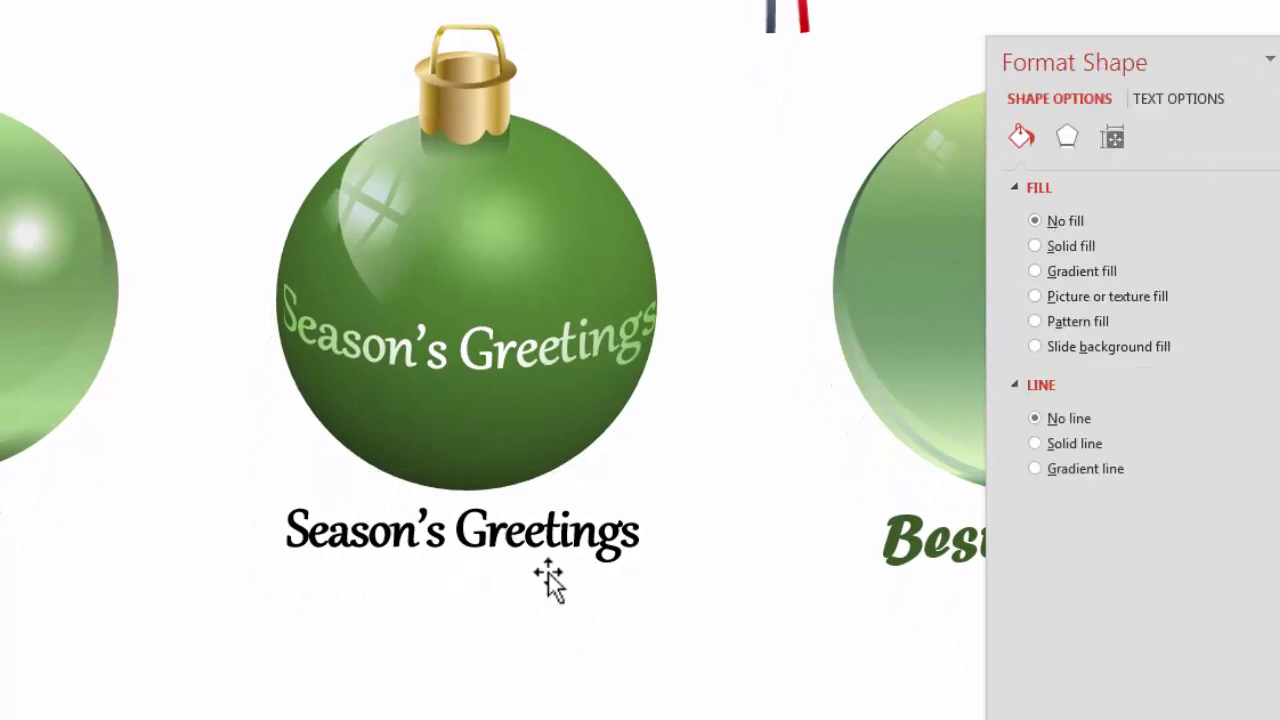
pyautogui.moveTo(548, 573); pyautogui.dragTo(558, 677)
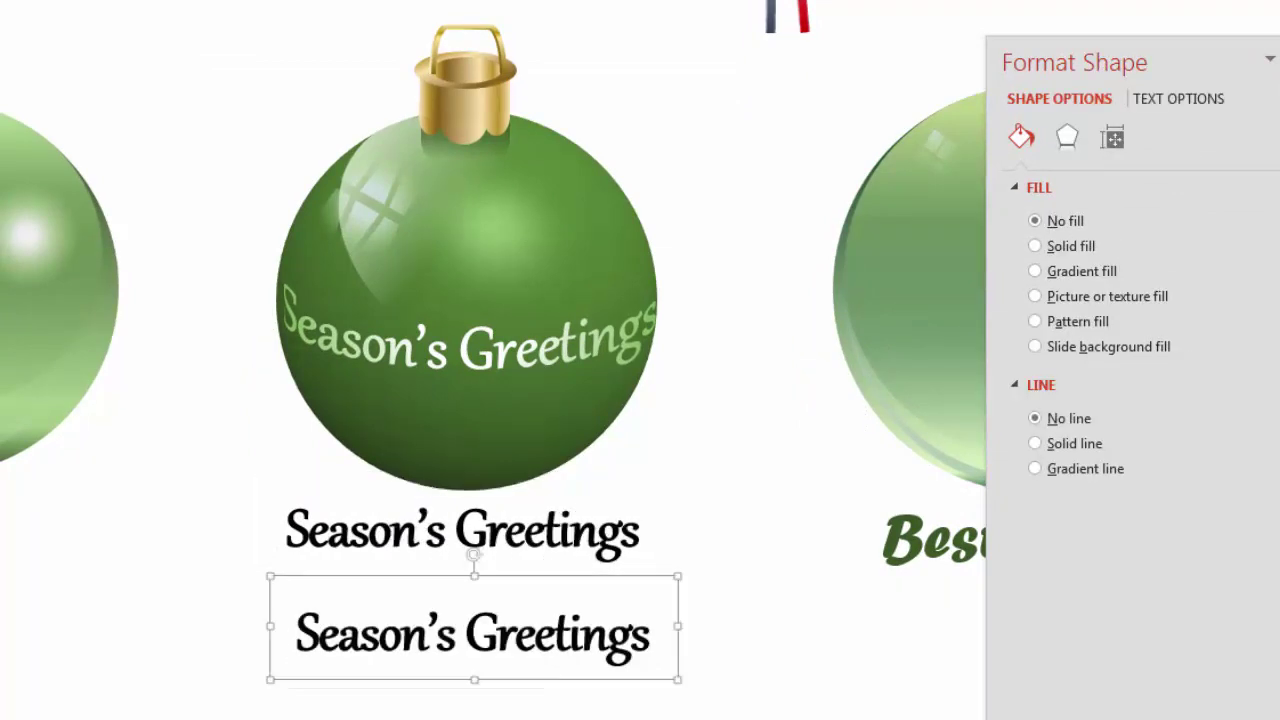
# Turn off text wrapping in the shape for the duplicate greeting text box
pyautogui.click(1186, 98)
pyautogui.moveTo(1122, 56); pyautogui.dragTo(945, 35)
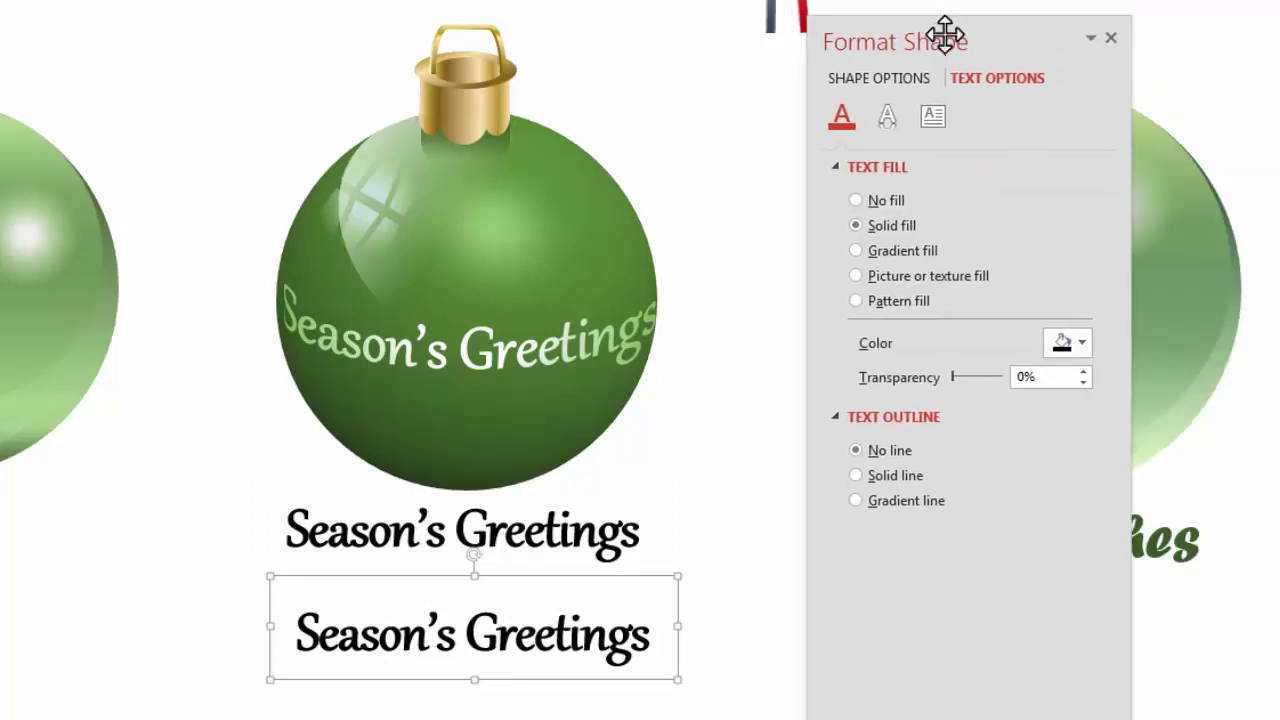
pyautogui.click(933, 116)
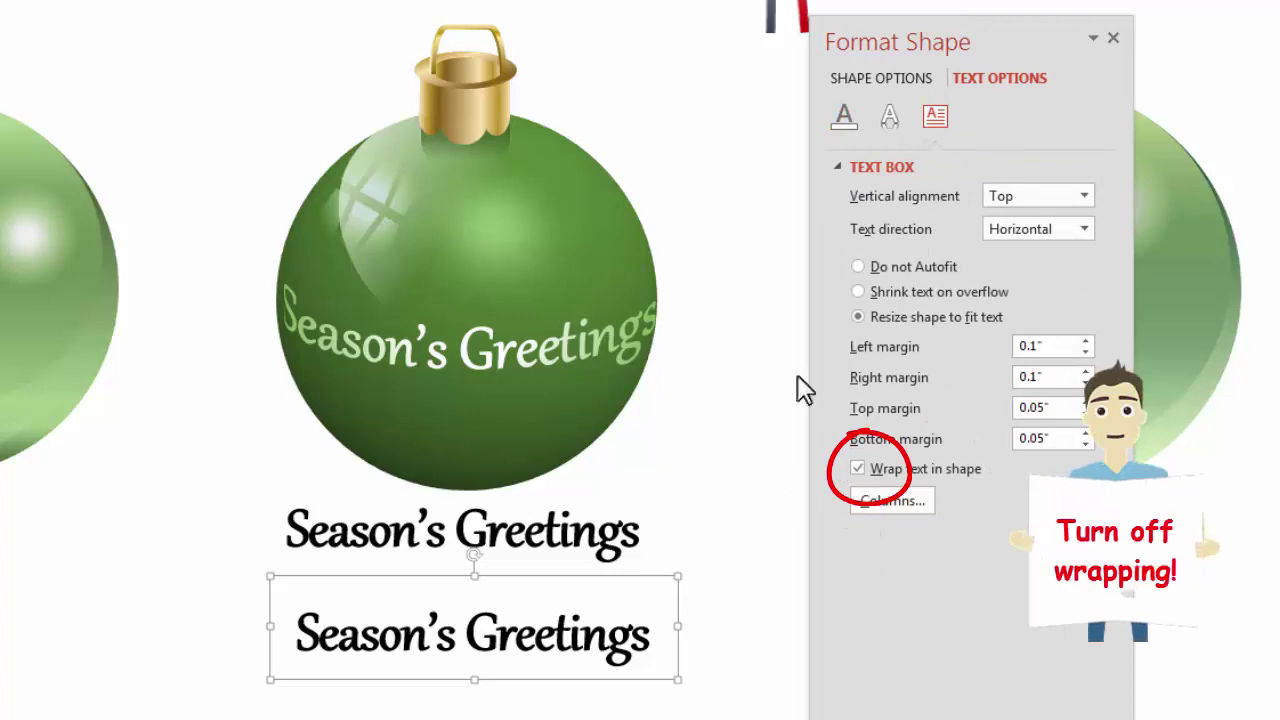
pyautogui.click(857, 469)
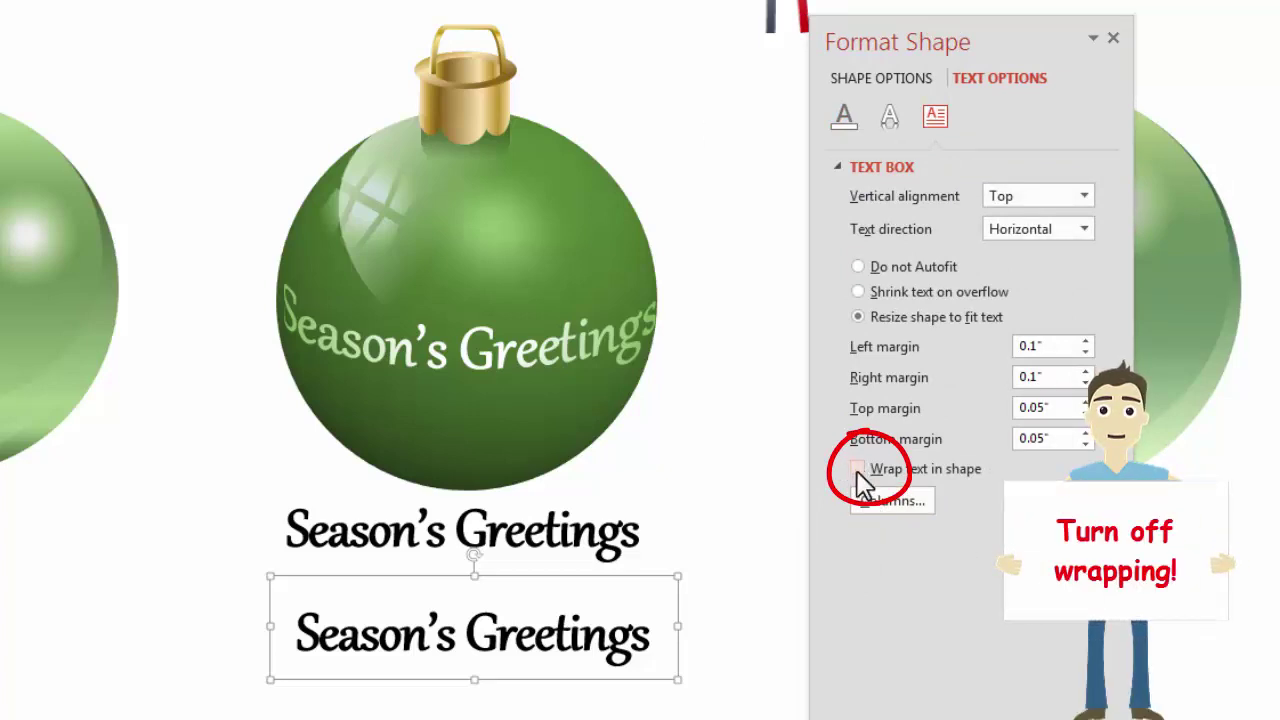
# Shift the duplicate text box slightly sideways and add blank tab space after the Season's Greetings phrase
pyautogui.click(650, 665)
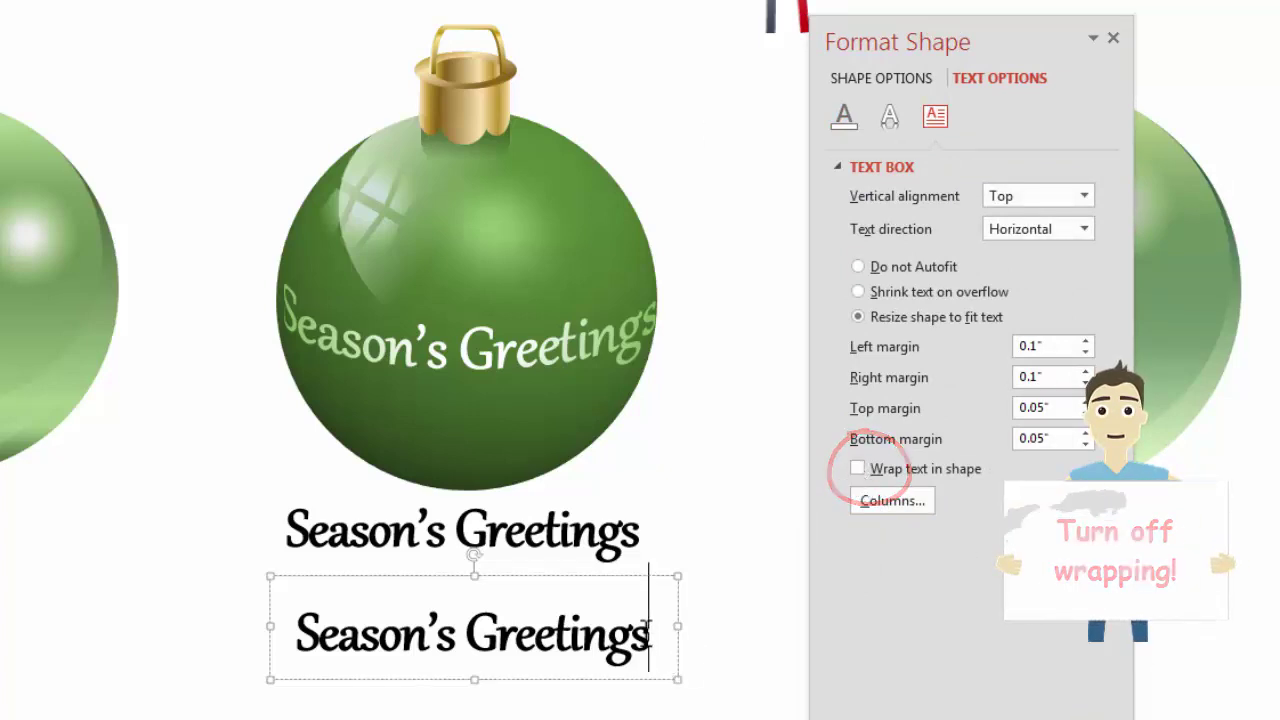
pyautogui.moveTo(649, 679); pyautogui.dragTo(557, 663)
pyautogui.click(573, 633)
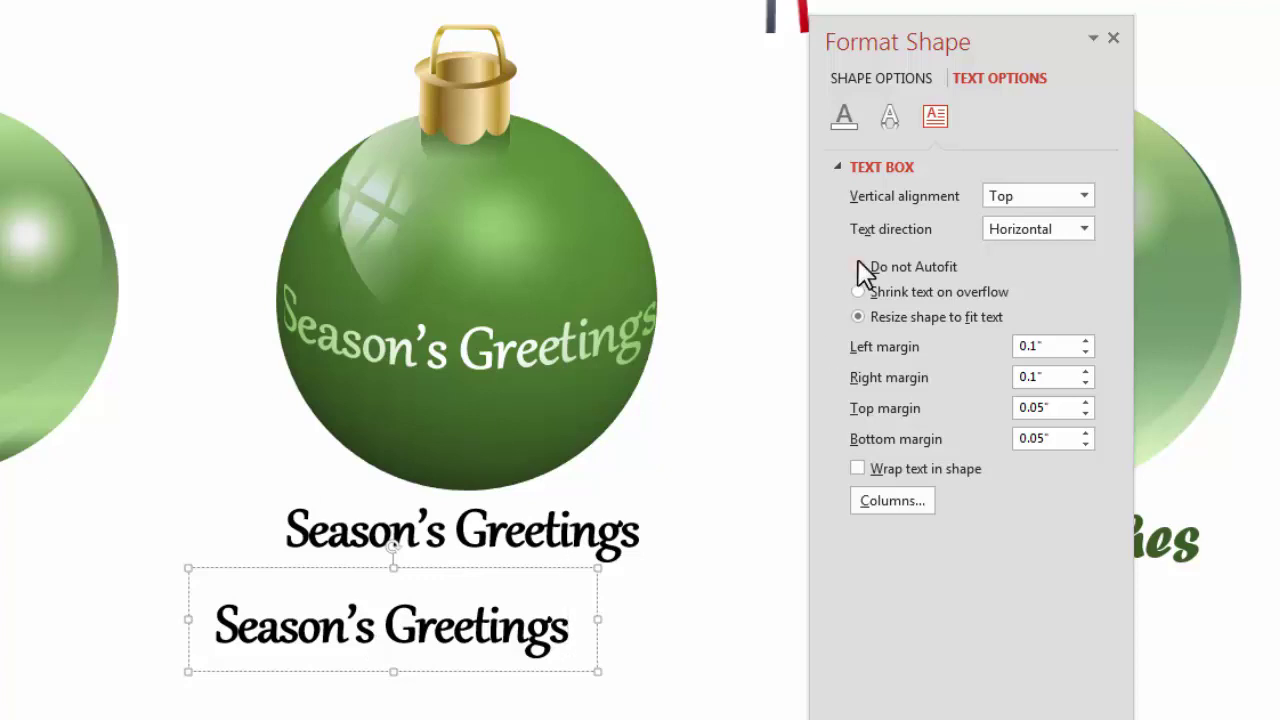
pyautogui.press('Tab')
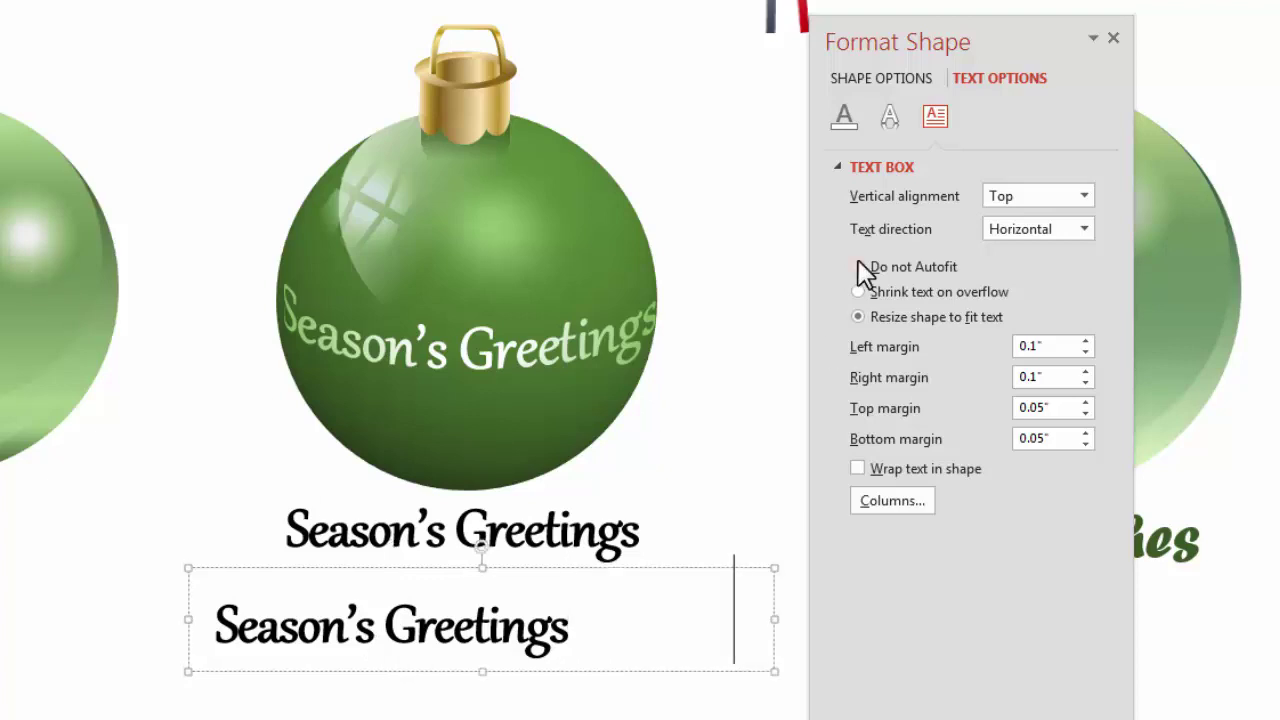
# Clear the earlier warped greeting off the middle ornament and move the duplicate text box with the trailing tab space onto it
pyautogui.click(533, 392)
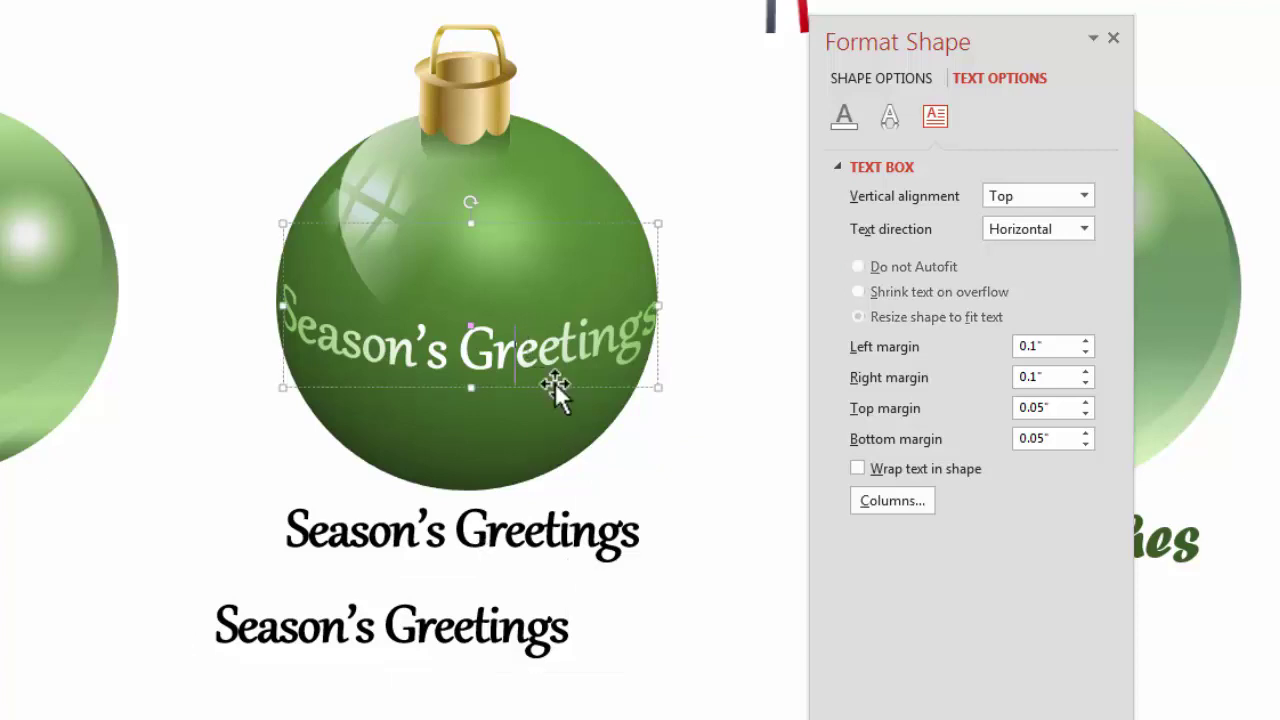
pyautogui.press('Delete')
pyautogui.click(518, 652)
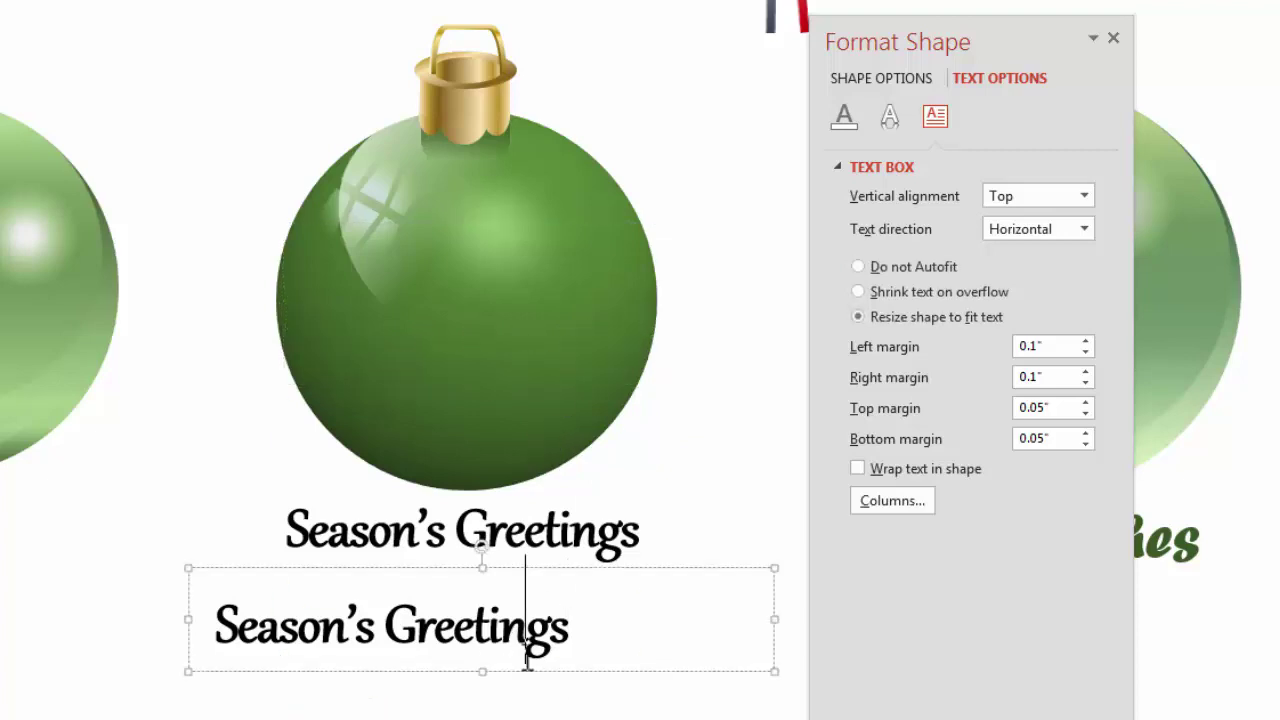
pyautogui.moveTo(574, 661); pyautogui.dragTo(646, 351)
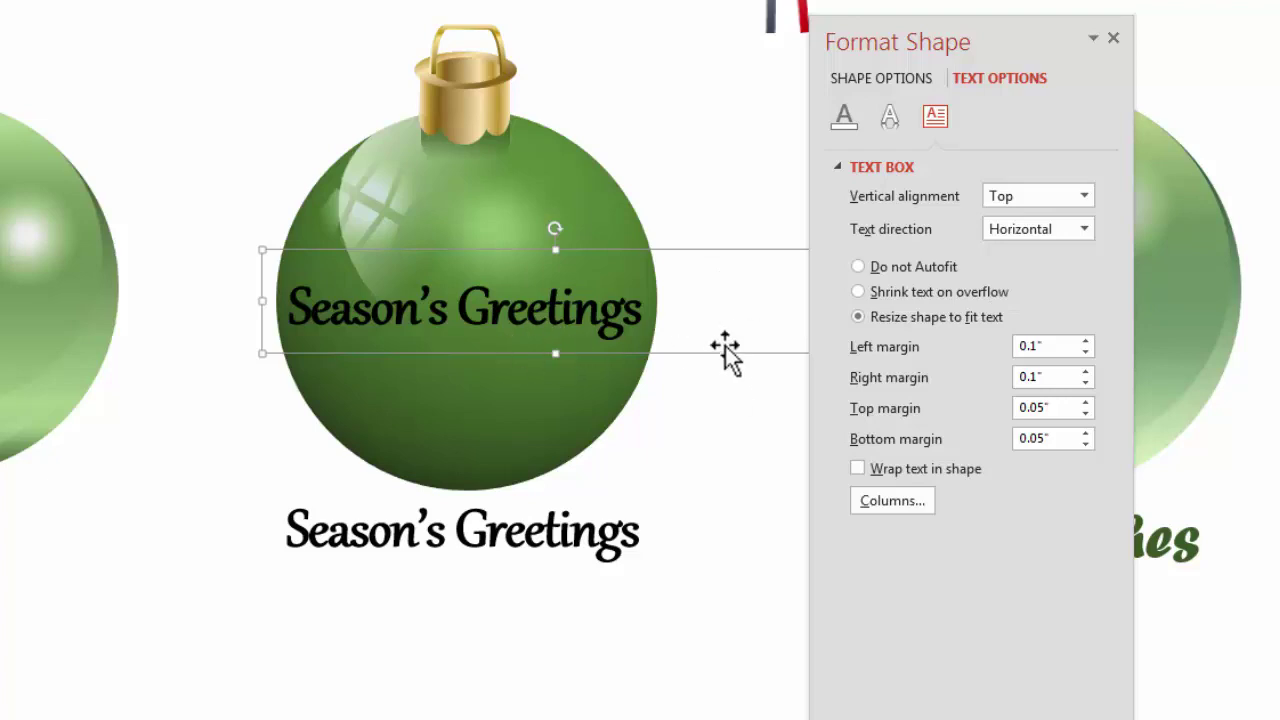
# Apply the second ring-shaped warp to the greeting on the ornament and narrow its text box to the ornament's width
pyautogui.click(620, 2)
pyautogui.moveTo(637, 215)
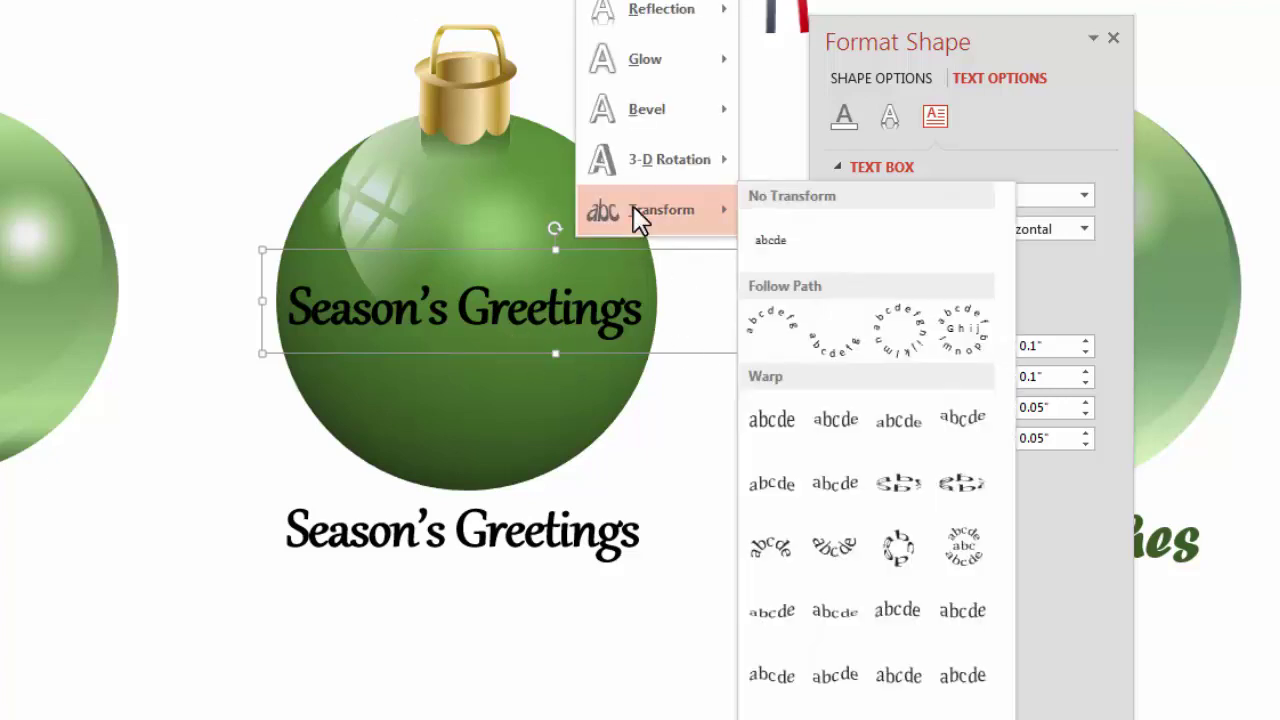
pyautogui.click(967, 484)
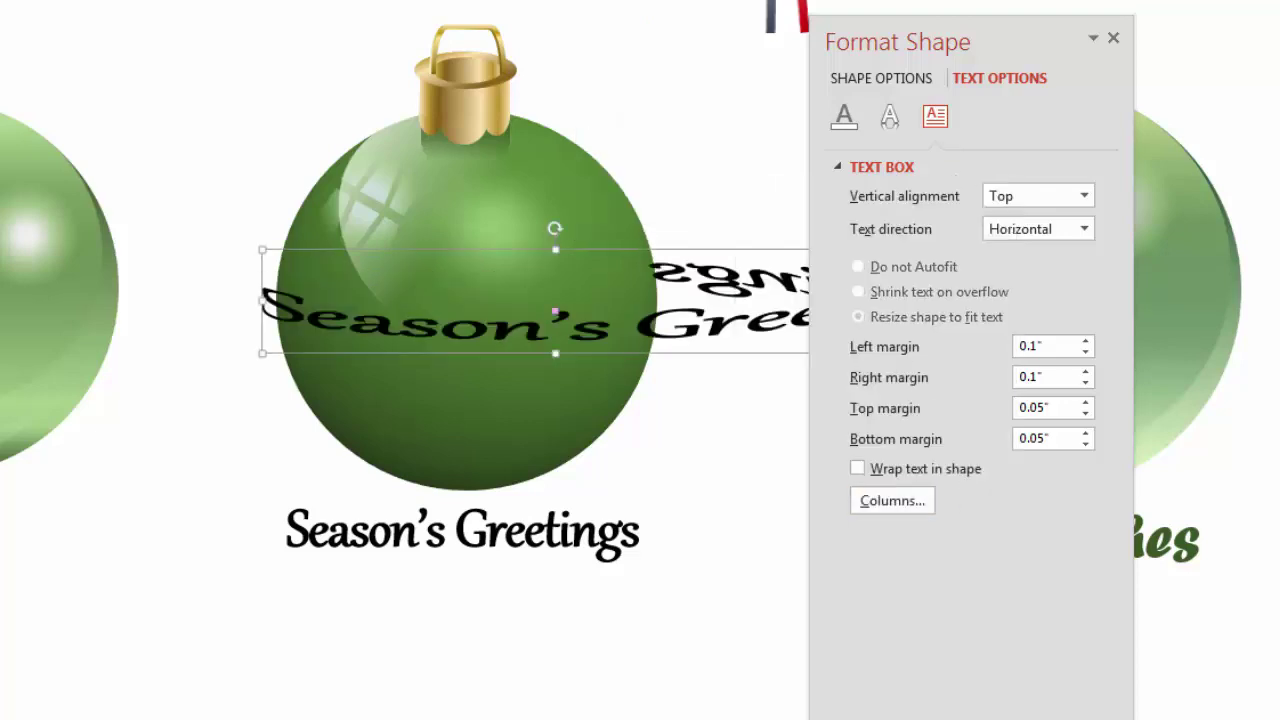
pyautogui.doubleClick(963, 34)
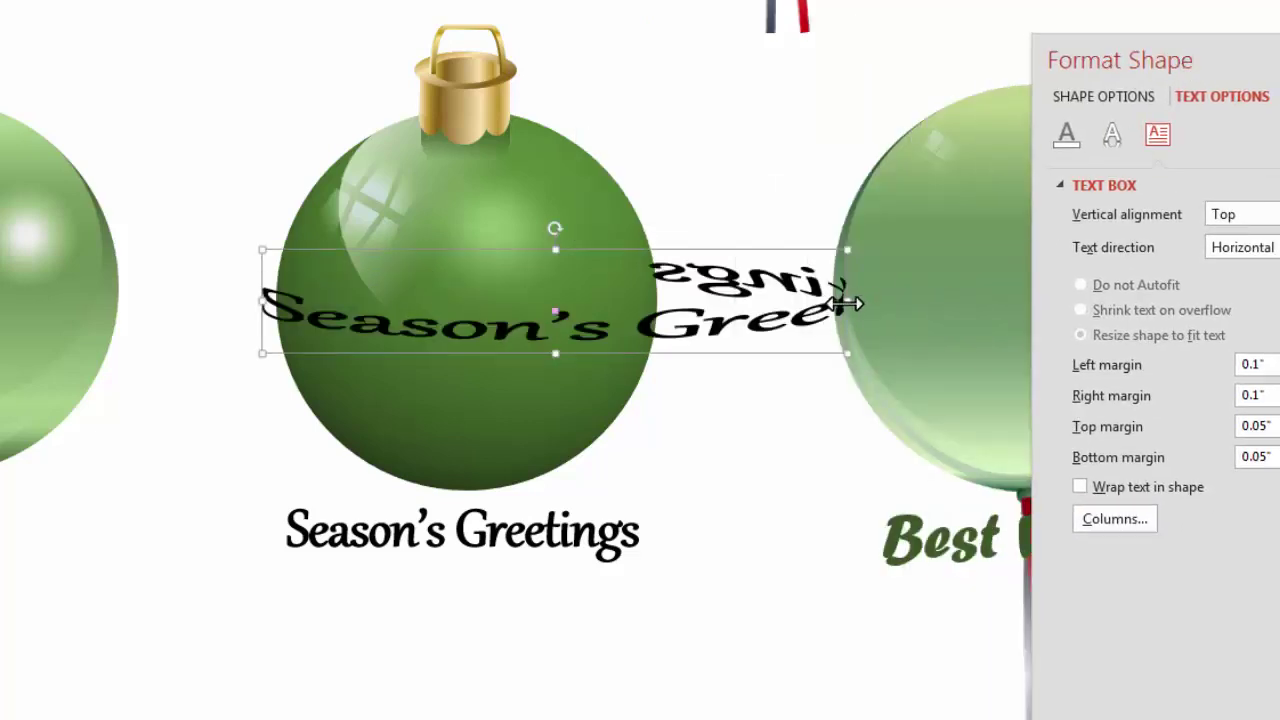
pyautogui.moveTo(845, 300); pyautogui.dragTo(655, 311)
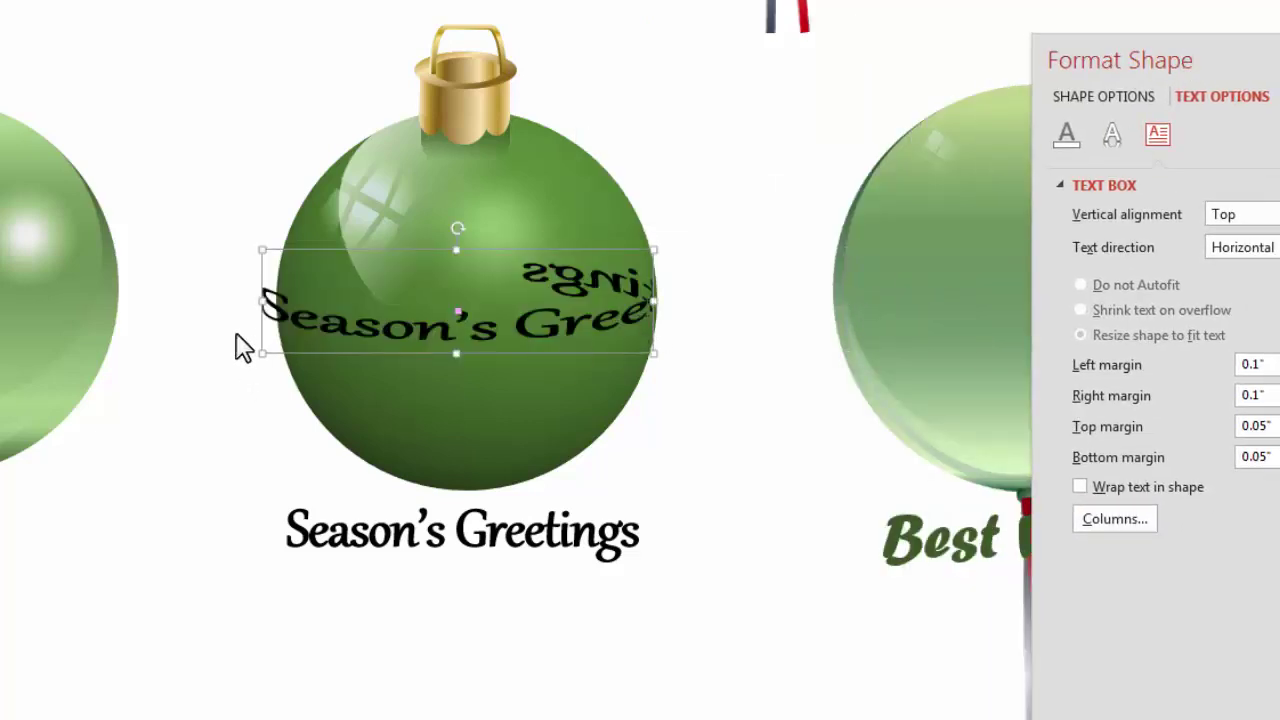
pyautogui.moveTo(252, 300); pyautogui.dragTo(272, 296)
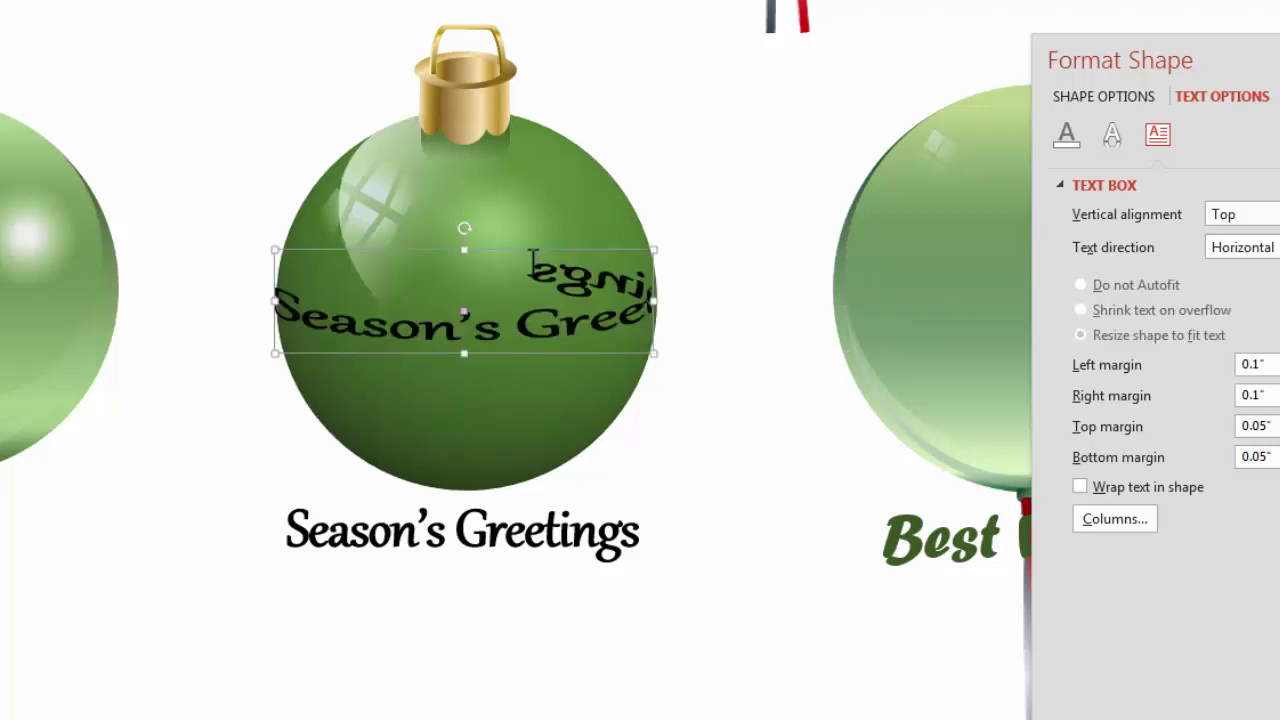
# Bring the whole phrase to the front of the ring warp and fit its taller text box across the ornament
pyautogui.click(537, 257)
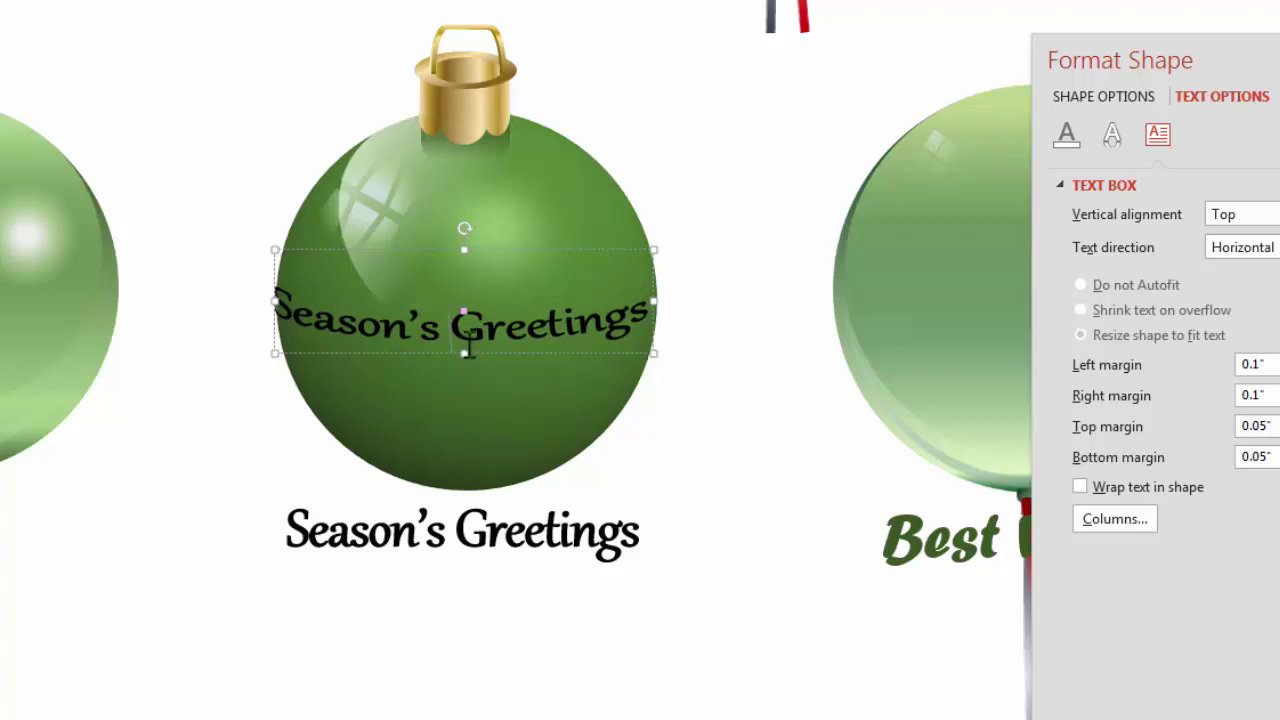
pyautogui.moveTo(466, 354); pyautogui.dragTo(473, 408)
pyautogui.moveTo(465, 345); pyautogui.dragTo(464, 326)
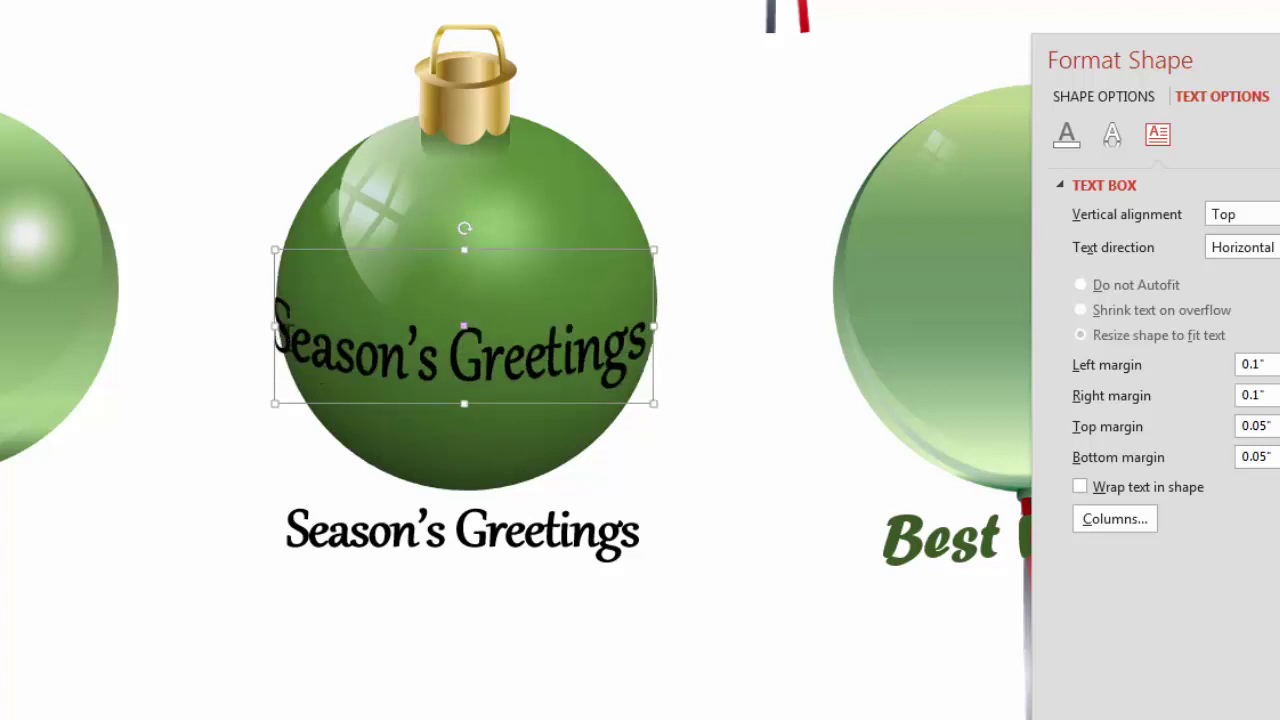
pyautogui.moveTo(263, 323)
pyautogui.mouseDown()
pyautogui.moveTo(286, 323)
pyautogui.moveTo(275, 322)
pyautogui.mouseUp()
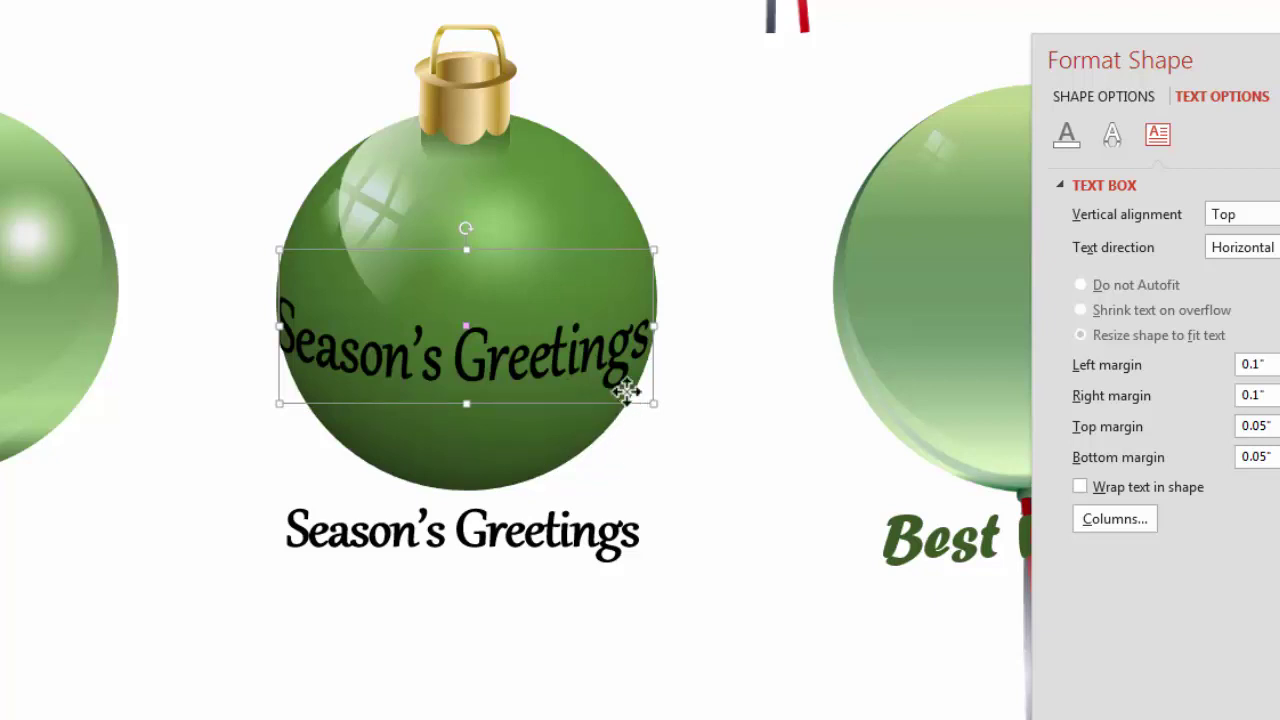
pyautogui.moveTo(626, 391); pyautogui.dragTo(625, 381)
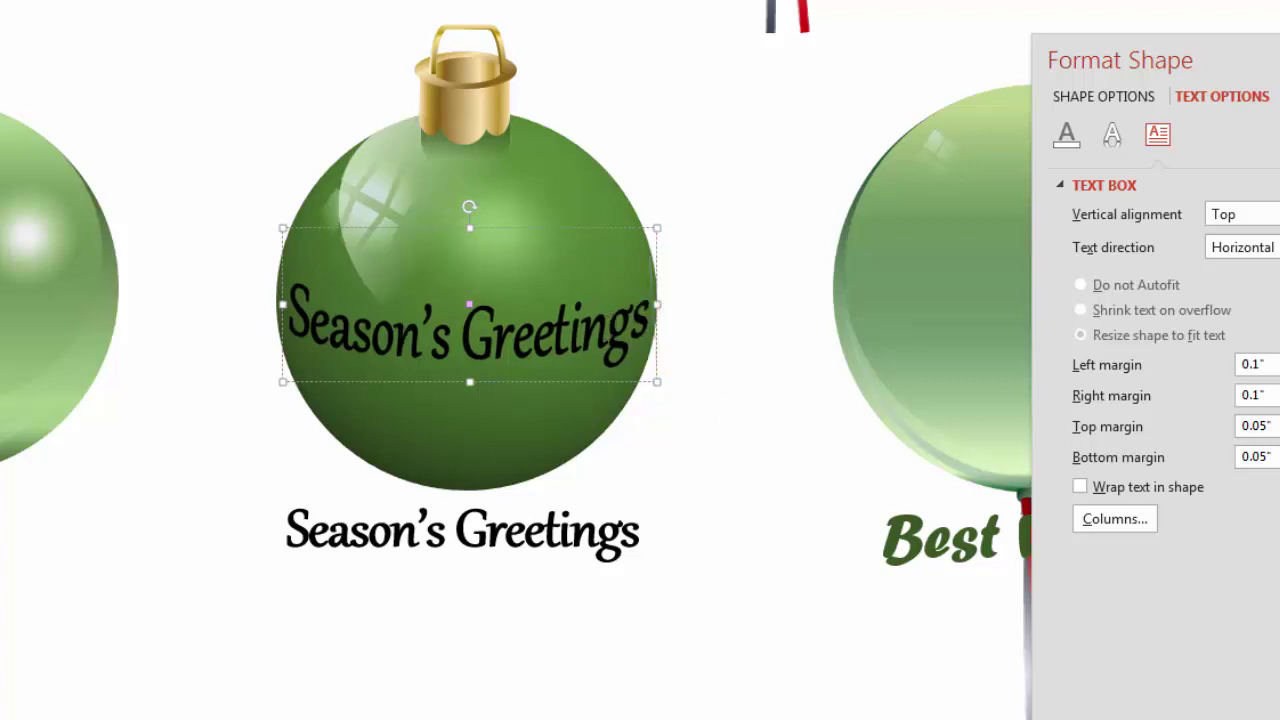
# Apply the radial white-to-green gradient fill to the text of the new warped greeting
pyautogui.click(1211, 96)
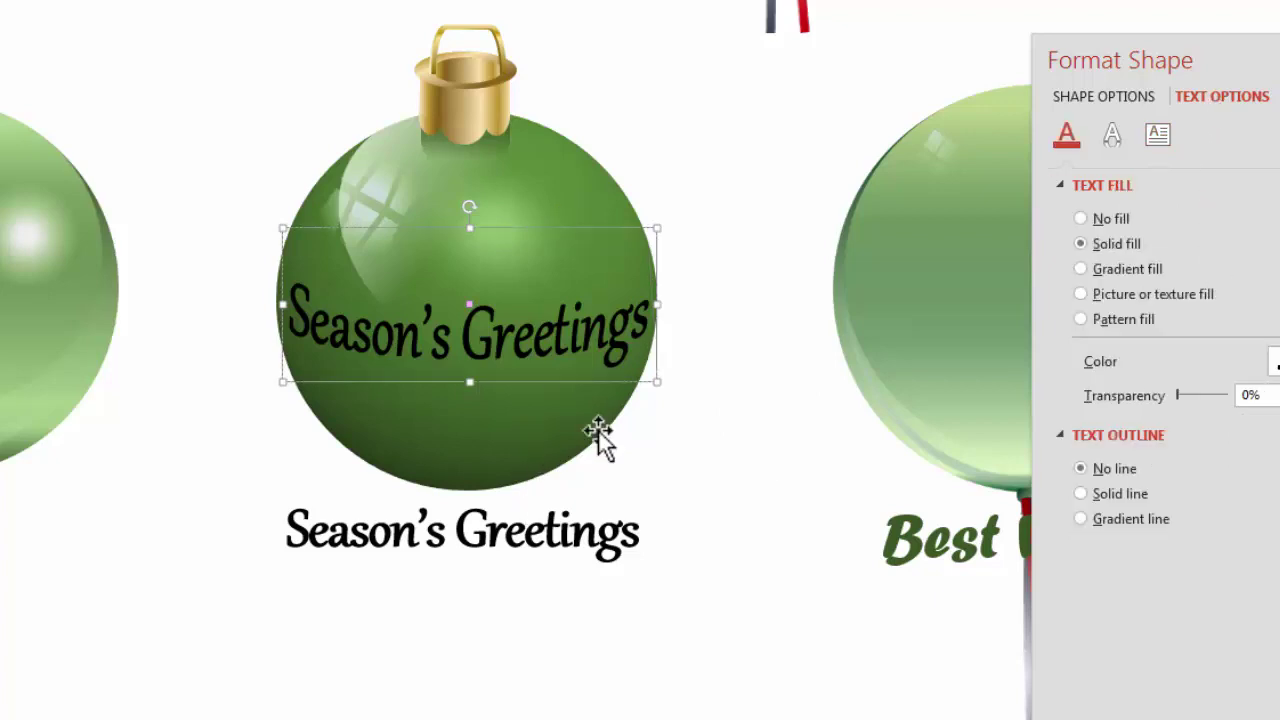
pyautogui.click(1117, 271)
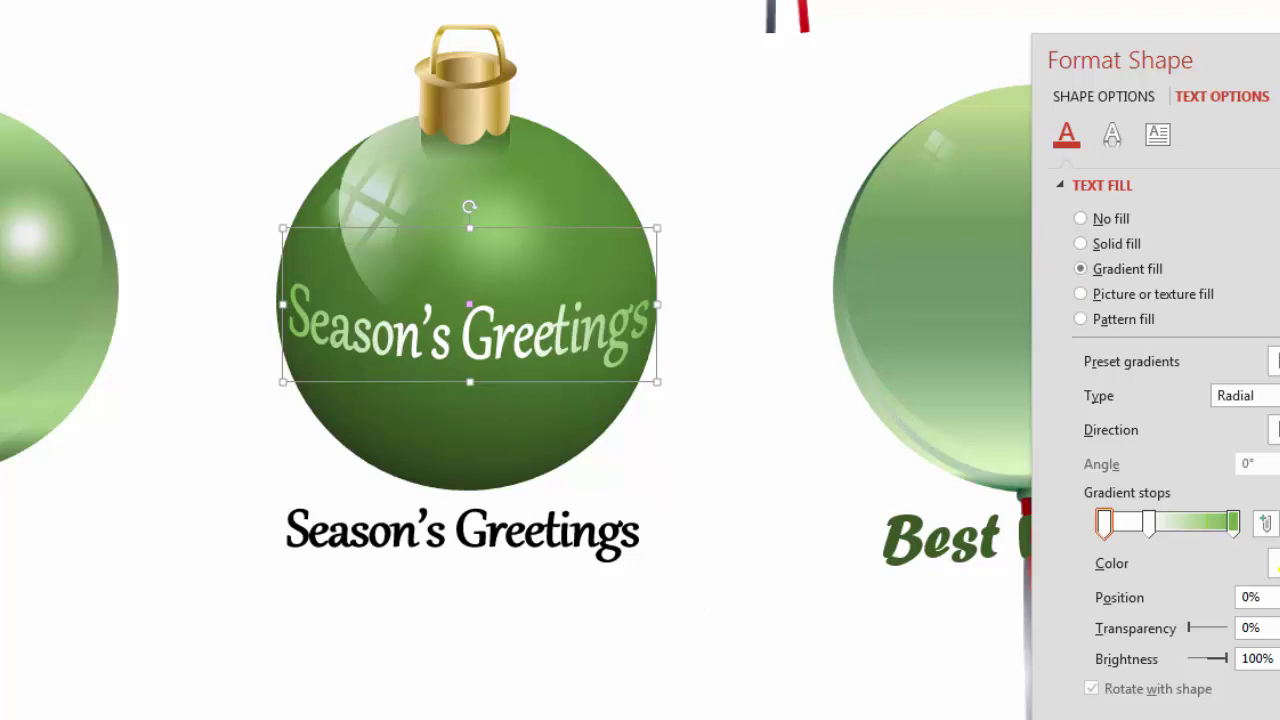
# Move the earlier warped greeting onto the ornament for comparison and undo the move
pyautogui.click(474, 700)
pyautogui.moveTo(570, 700); pyautogui.dragTo(565, 318)
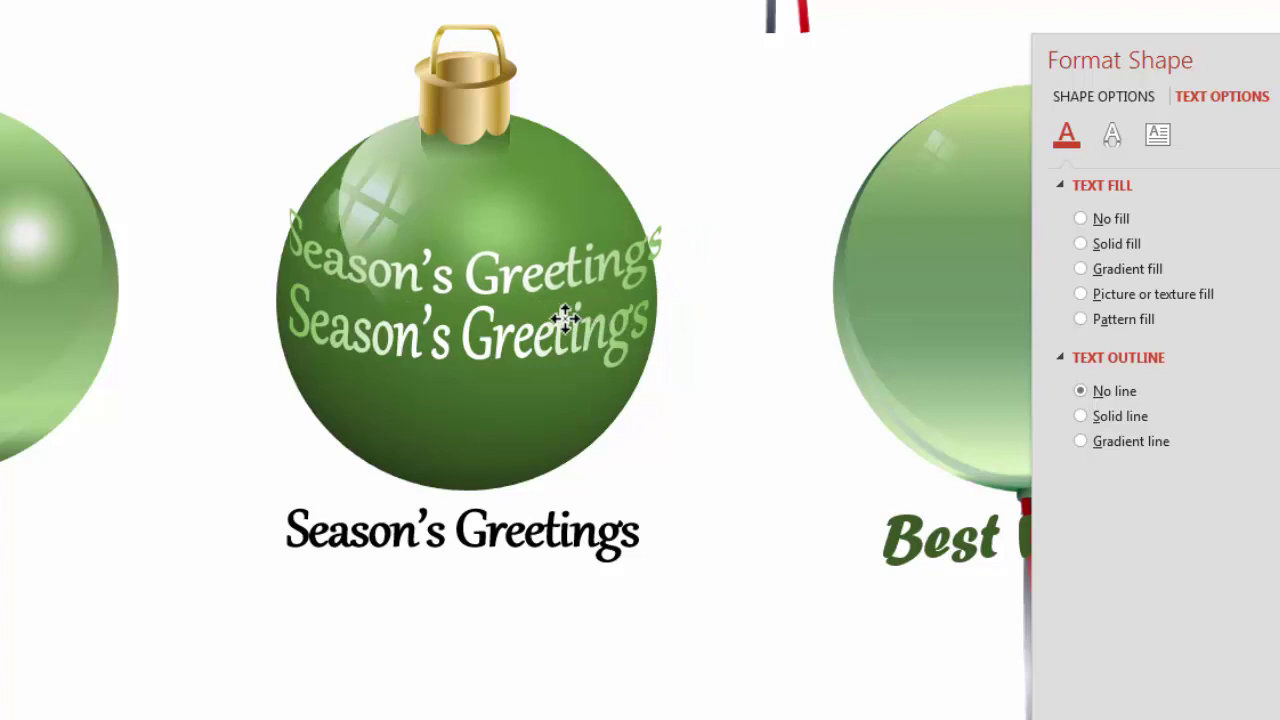
pyautogui.hotkey('ctrl', 'z')
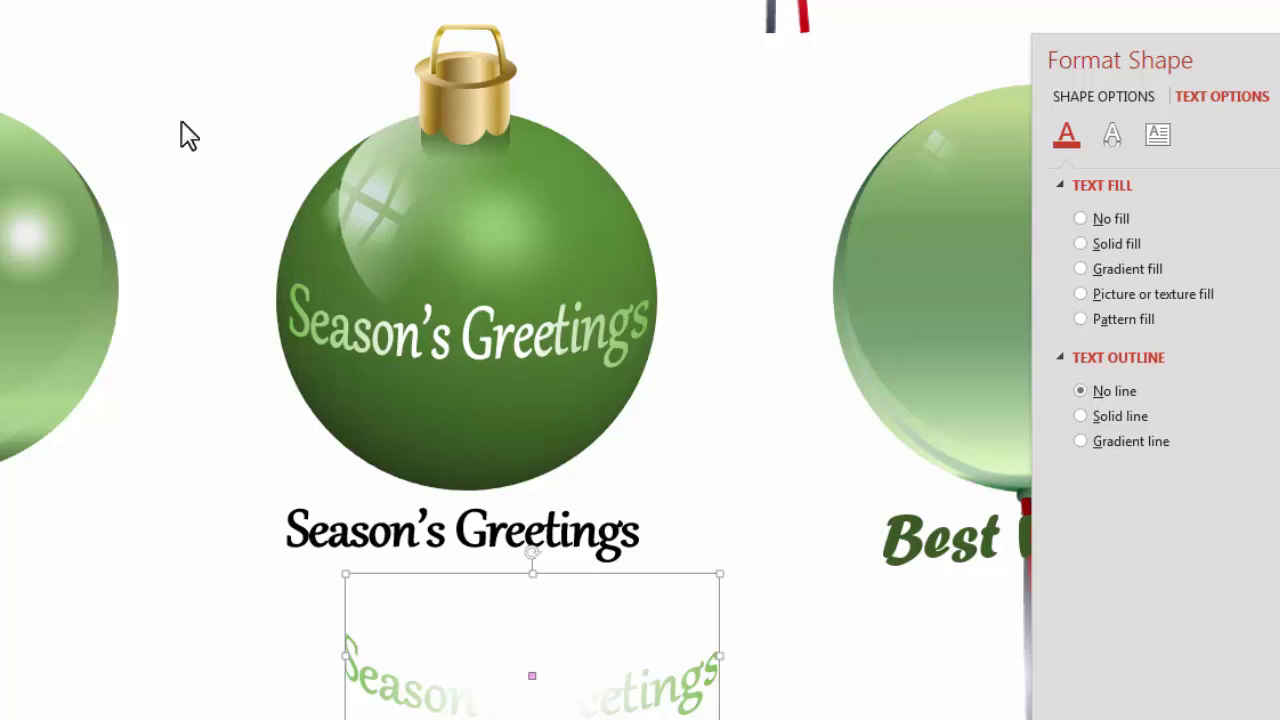
# Change the text fill of the new warped greeting on the ornament to a solid dark green
pyautogui.click(539, 390)
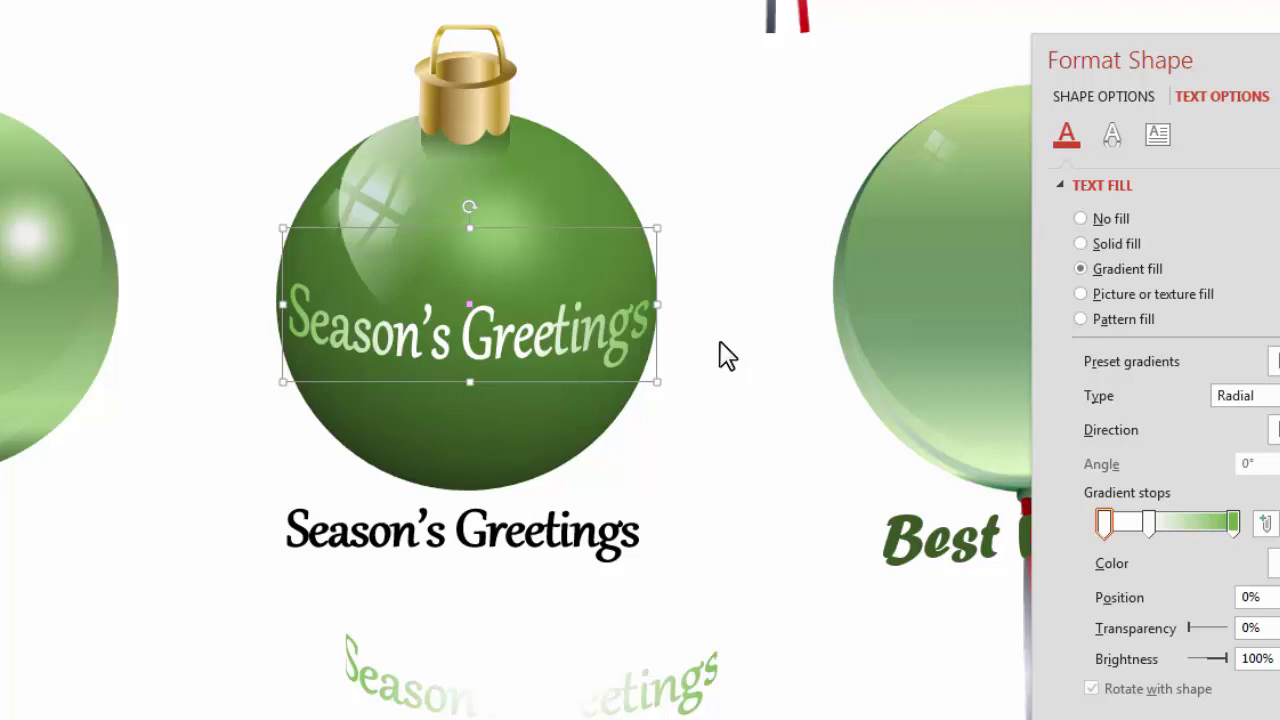
pyautogui.click(1082, 246)
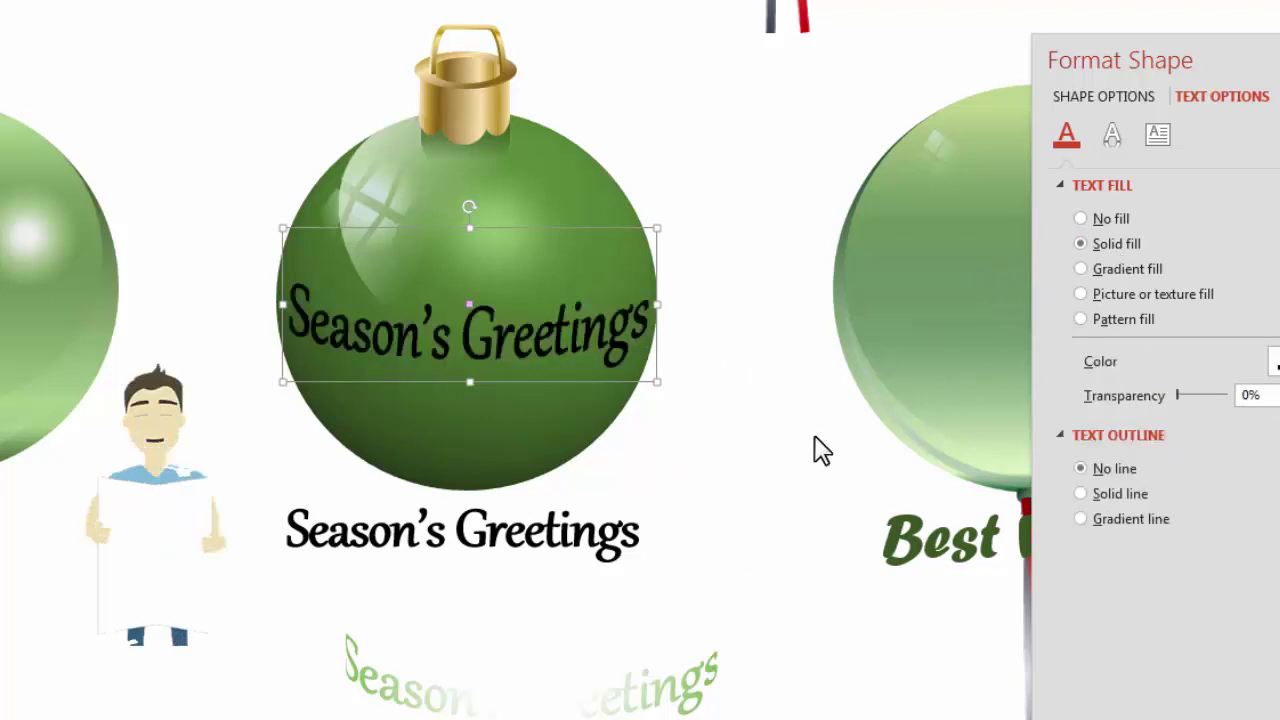
pyautogui.click(1277, 365)
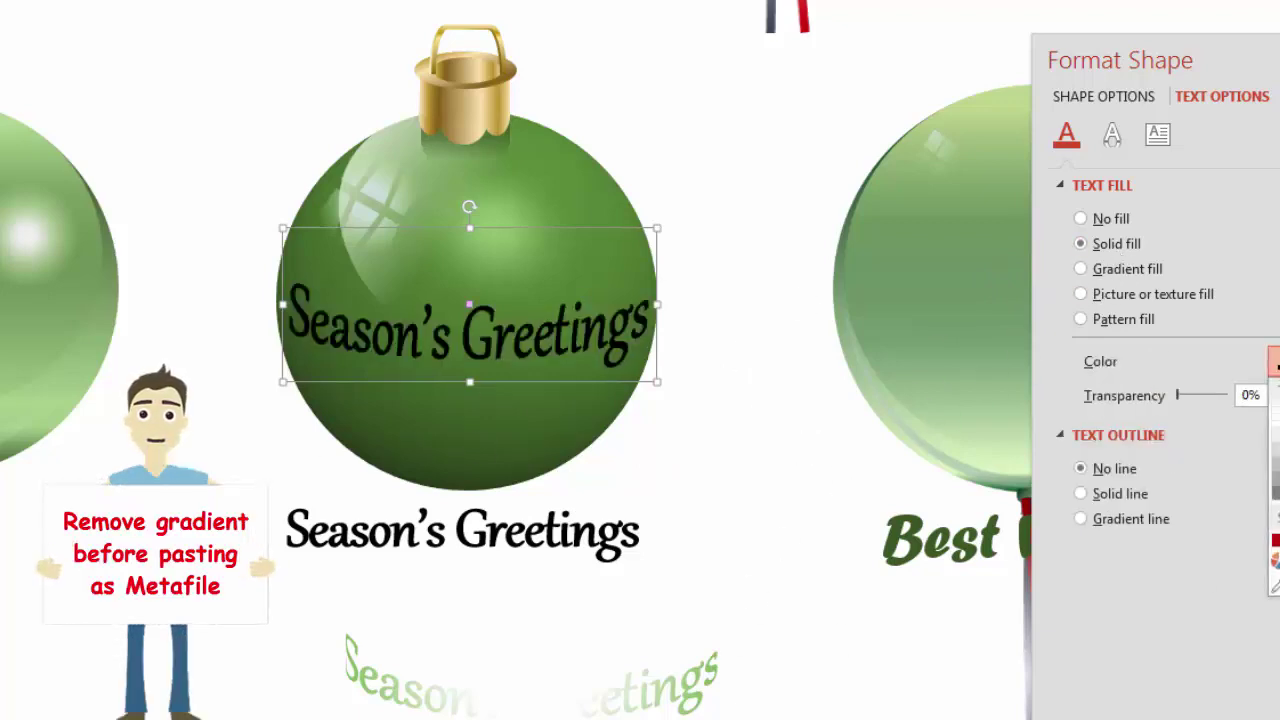
pyautogui.click(1276, 545)
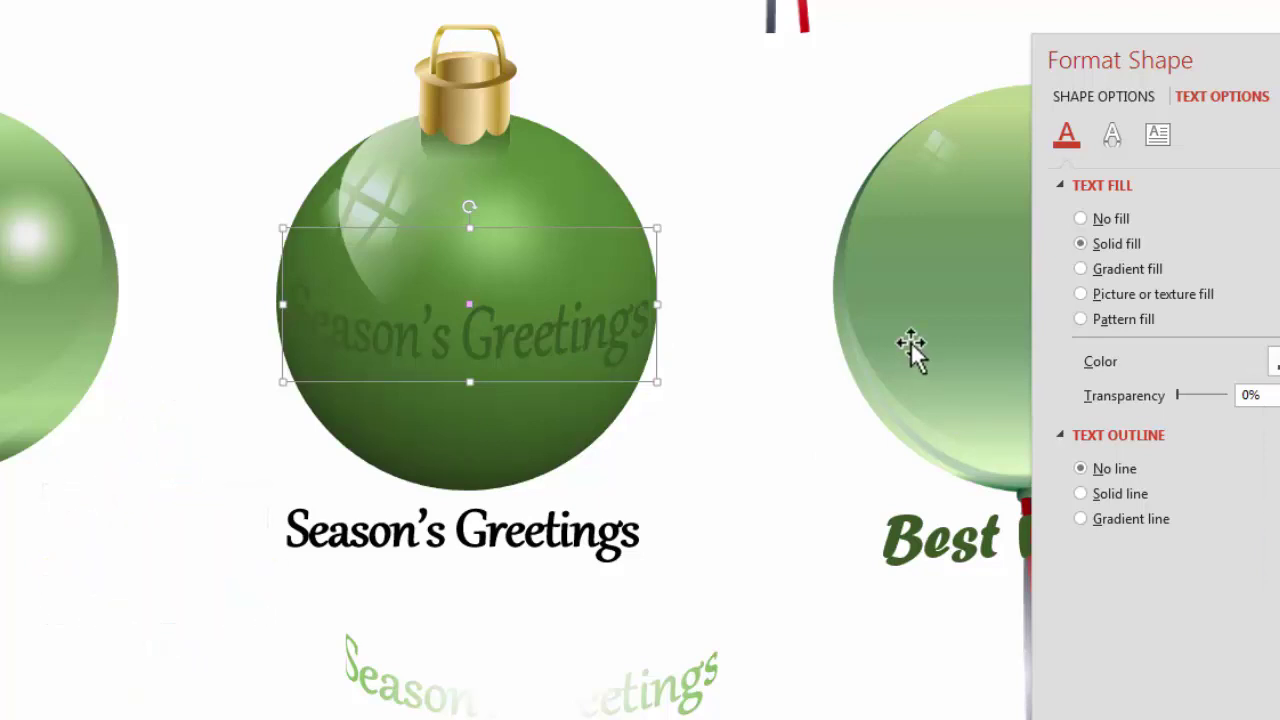
# Paste the dark green greeting onto the slide as a Picture (Enhanced Metafile)
pyautogui.click(731, 251)
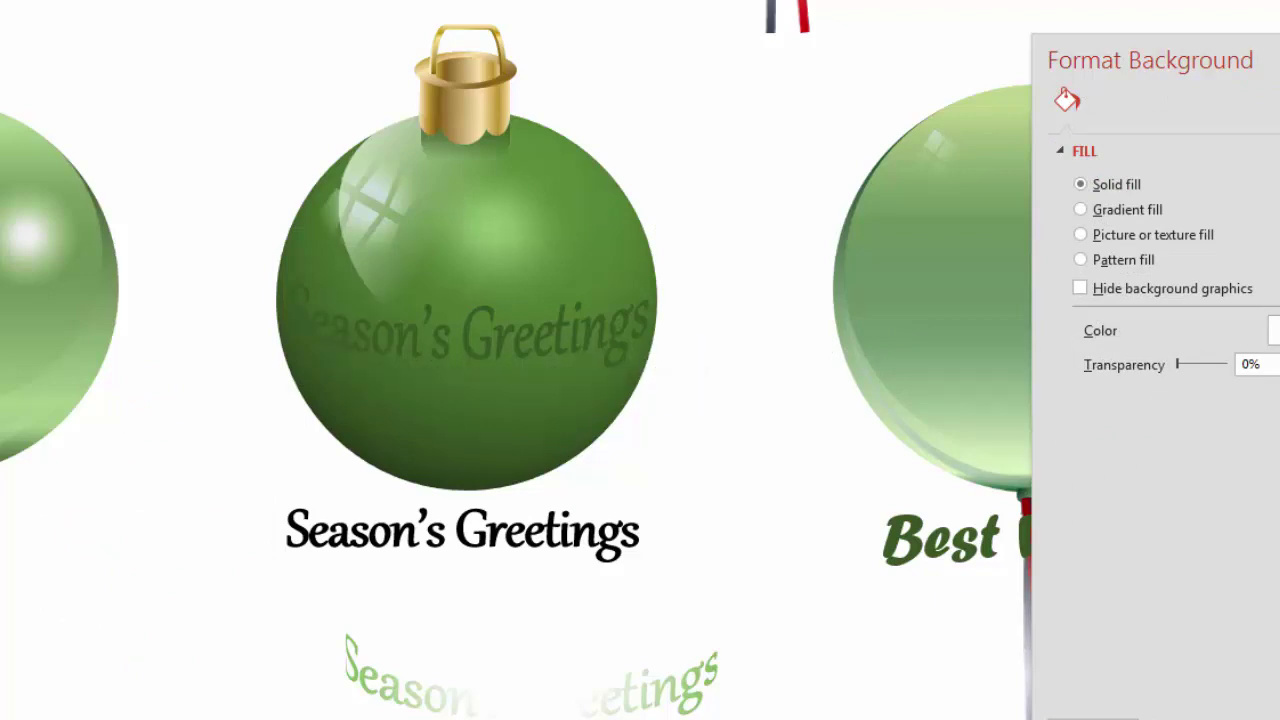
pyautogui.hotkey('ctrl', 'alt', 'v')
pyautogui.click(352, 344)
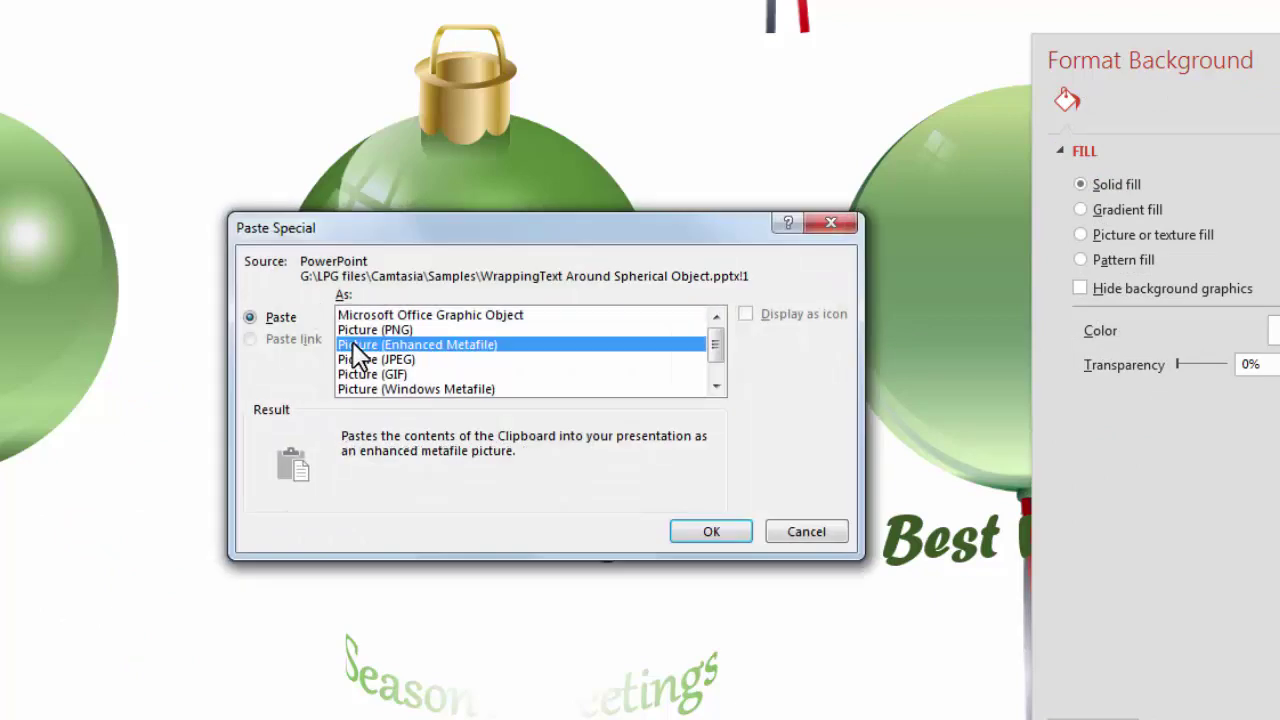
pyautogui.click(702, 531)
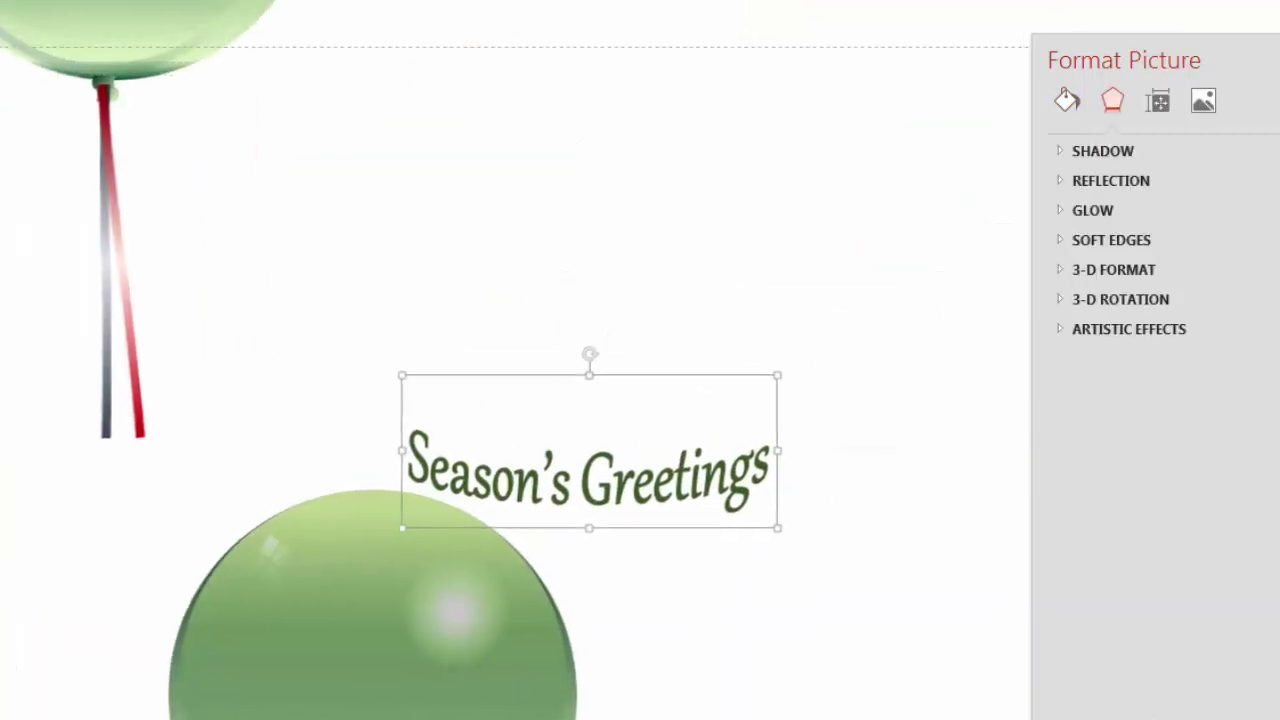
# Move the dark green greeting picture below the left ornament and ungroup it into a drawing object
pyautogui.moveTo(689, 531); pyautogui.dragTo(149, 563)
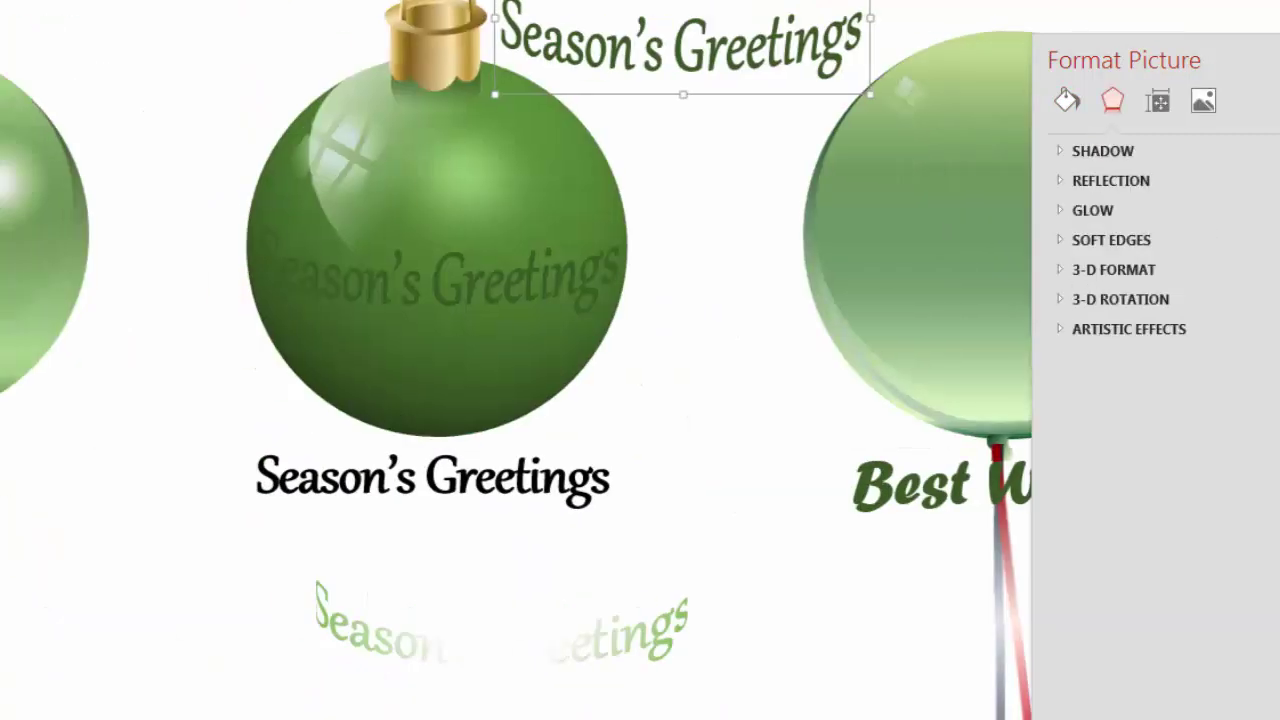
pyautogui.moveTo(778, 100); pyautogui.dragTo(157, 666)
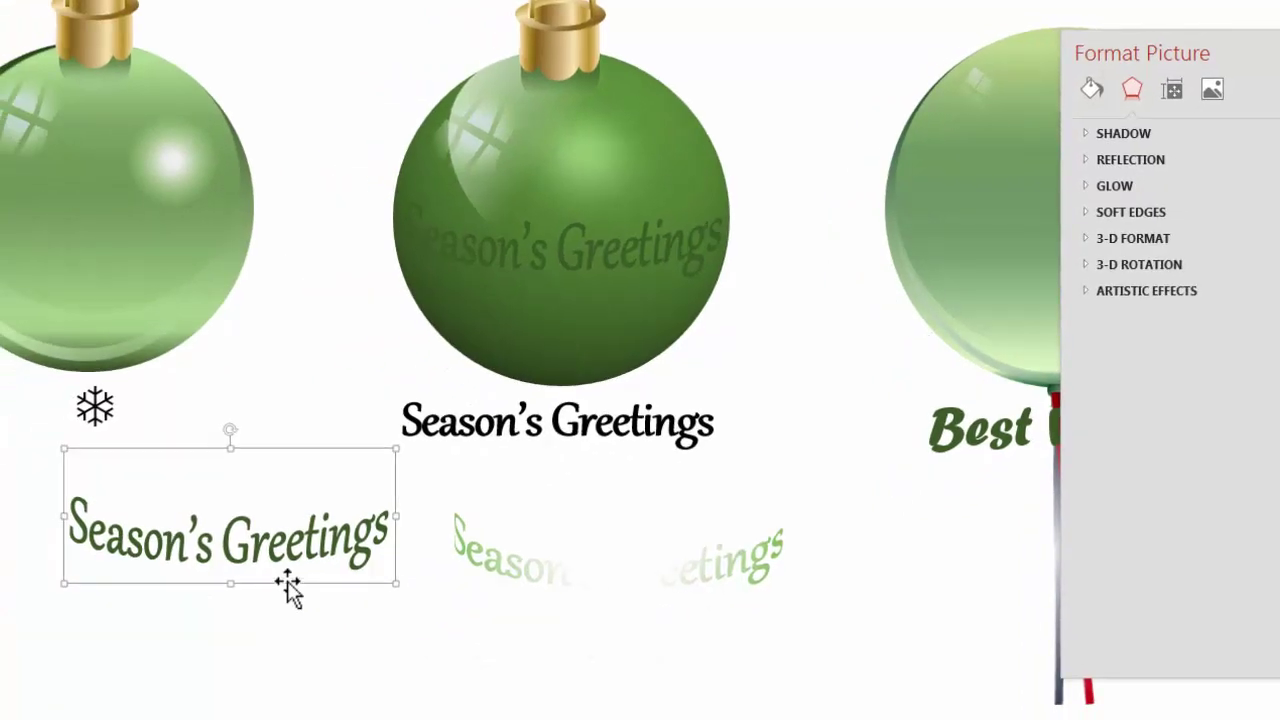
pyautogui.rightClick(287, 584)
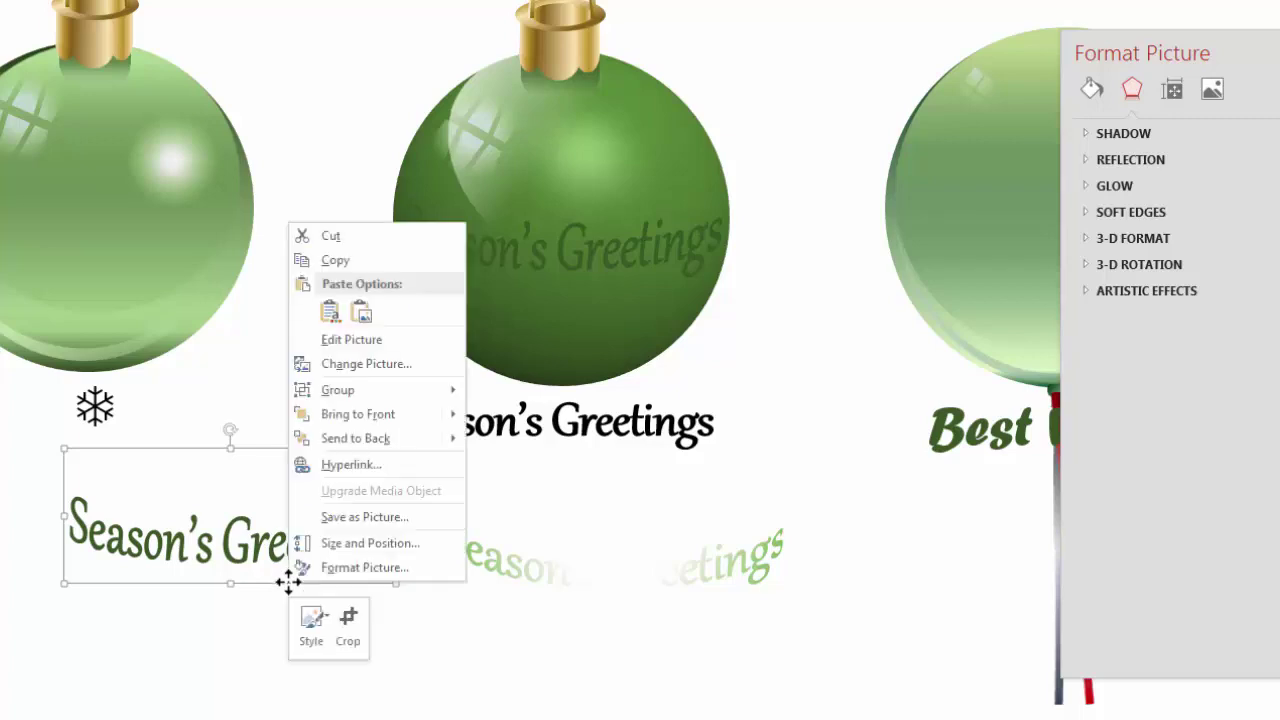
pyautogui.moveTo(316, 392)
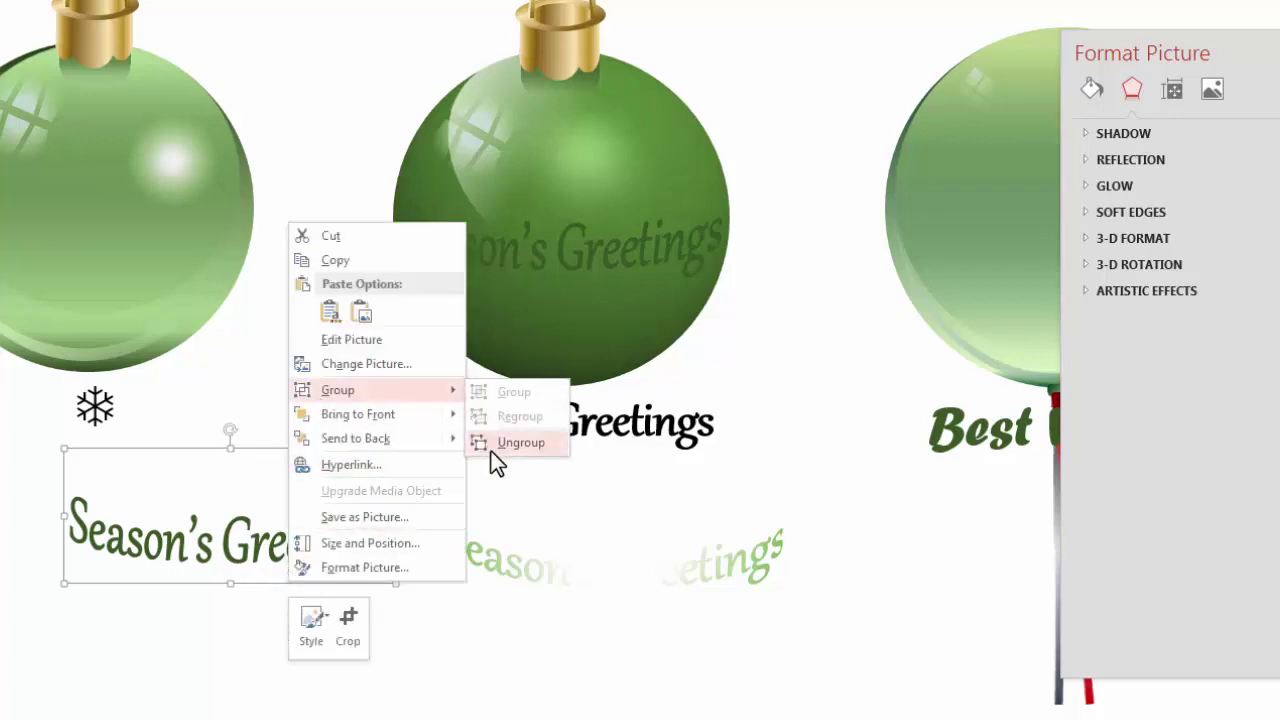
pyautogui.click(495, 445)
pyautogui.click(615, 428)
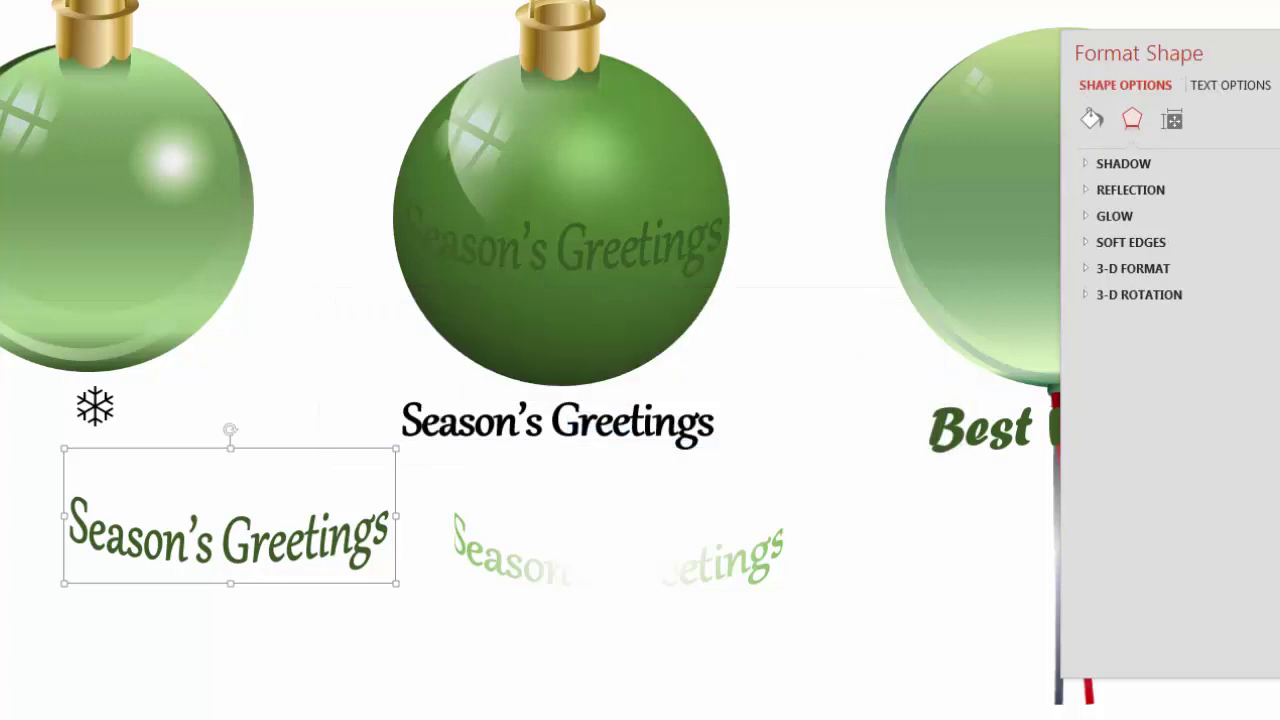
# Ungroup the greeting drawing object again and delete its empty bounding rectangle
pyautogui.rightClick(289, 597)
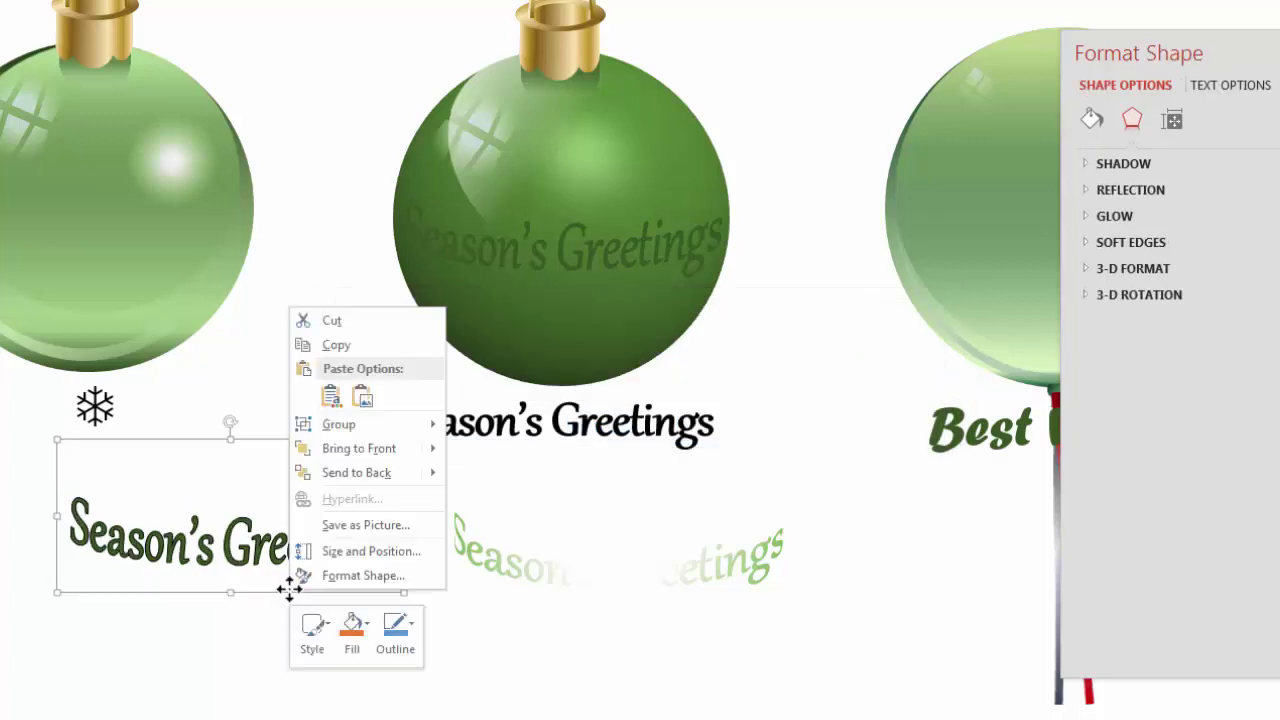
pyautogui.moveTo(337, 420)
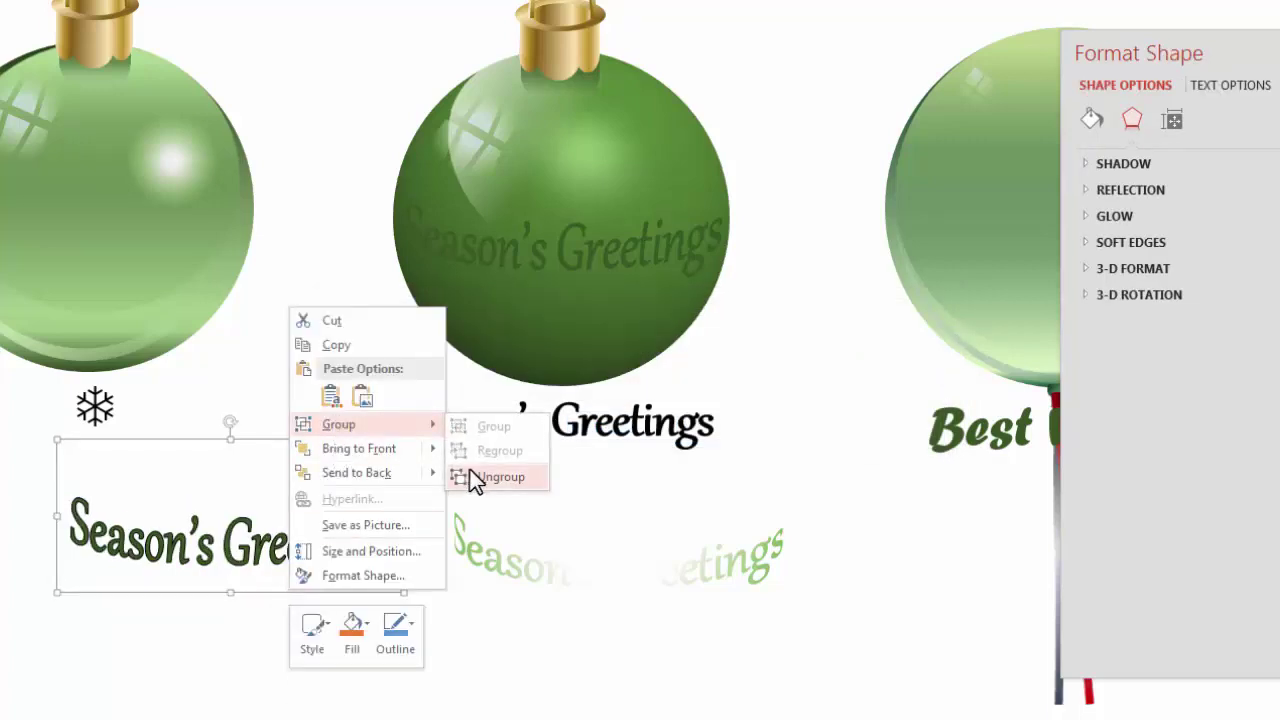
pyautogui.click(470, 478)
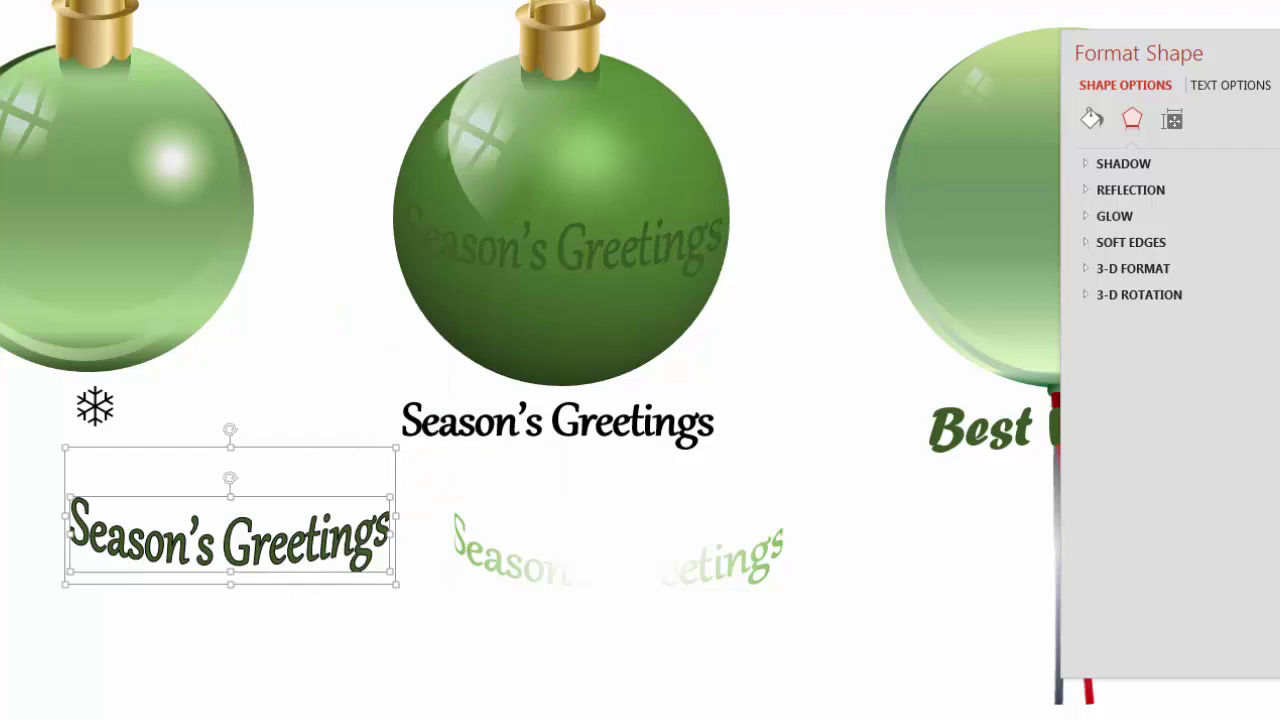
pyautogui.click(302, 481)
pyautogui.click(302, 455)
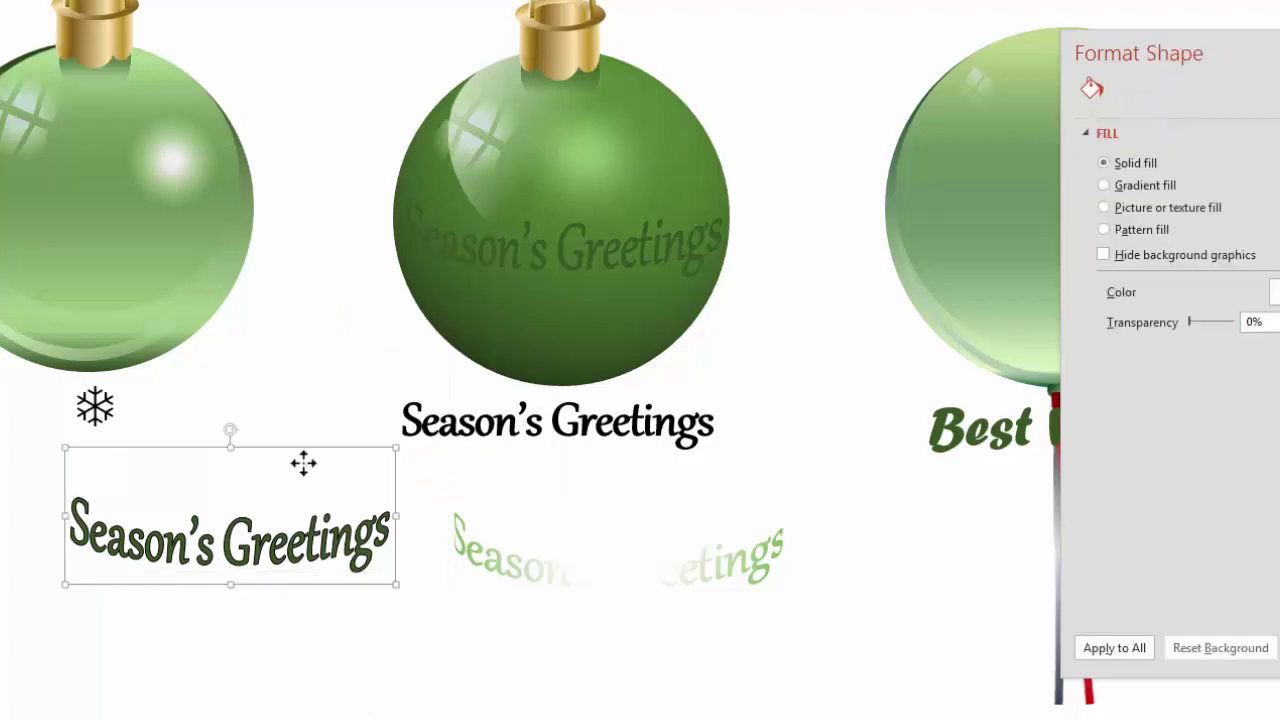
pyautogui.moveTo(305, 455); pyautogui.dragTo(400, 635)
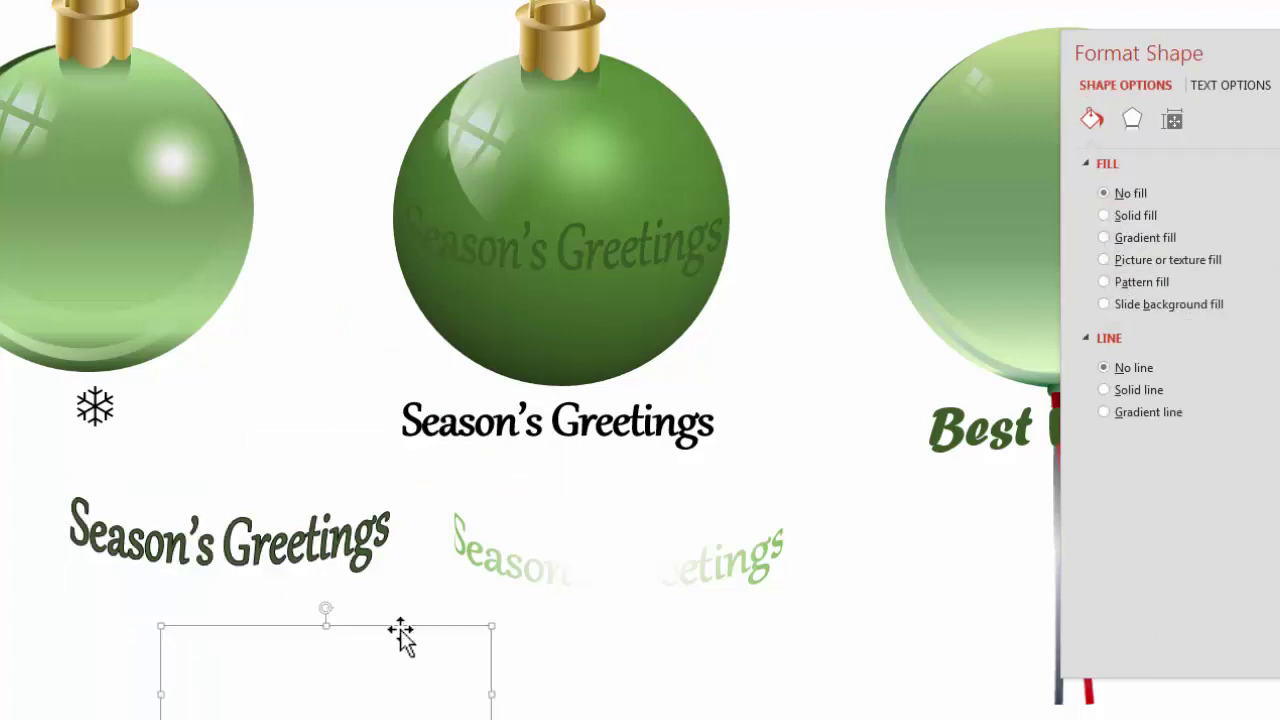
pyautogui.press('Delete')
# Select the converted greeting shape and shift it slightly below the snowflake
pyautogui.click(197, 530)
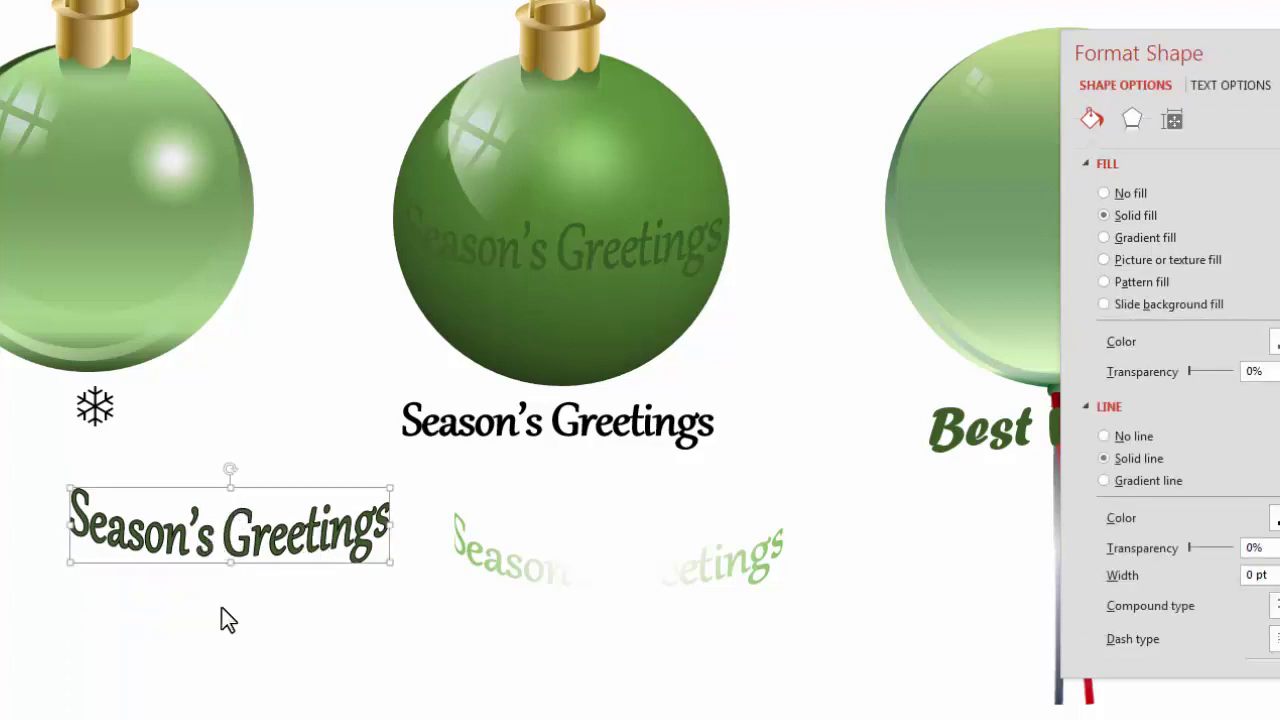
pyautogui.click(273, 566)
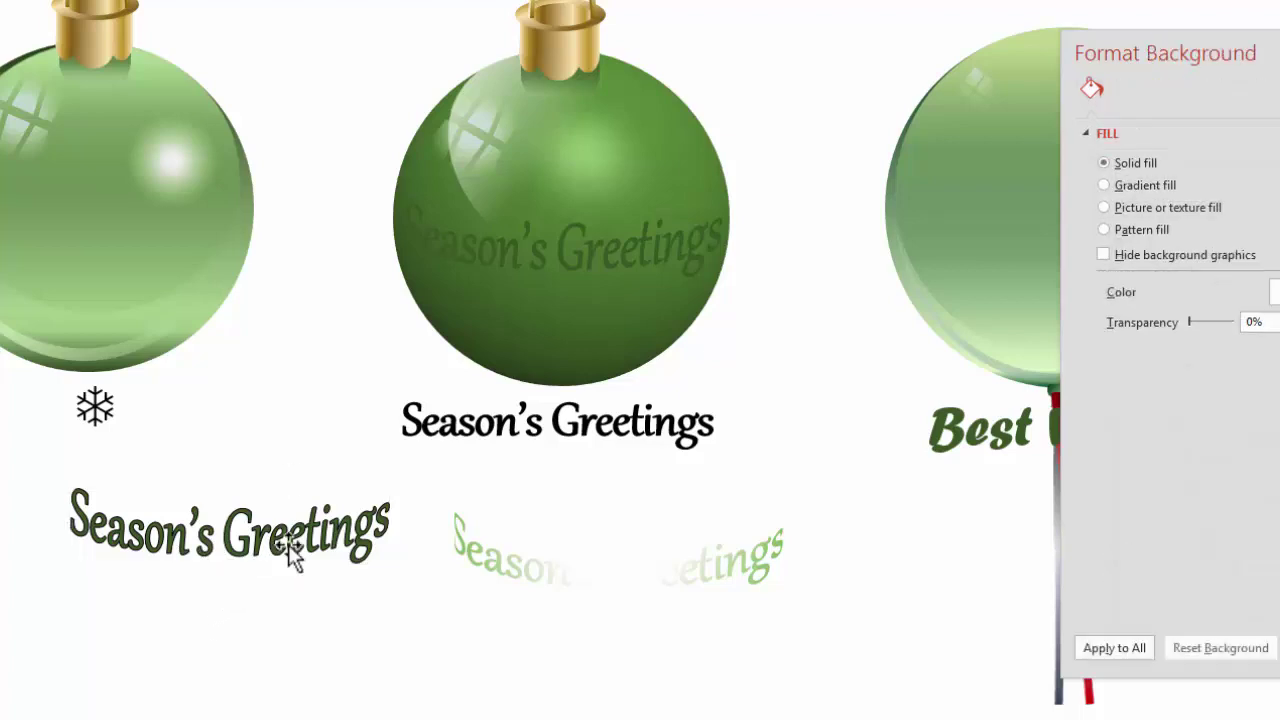
pyautogui.click(288, 544)
pyautogui.moveTo(297, 563); pyautogui.dragTo(297, 570)
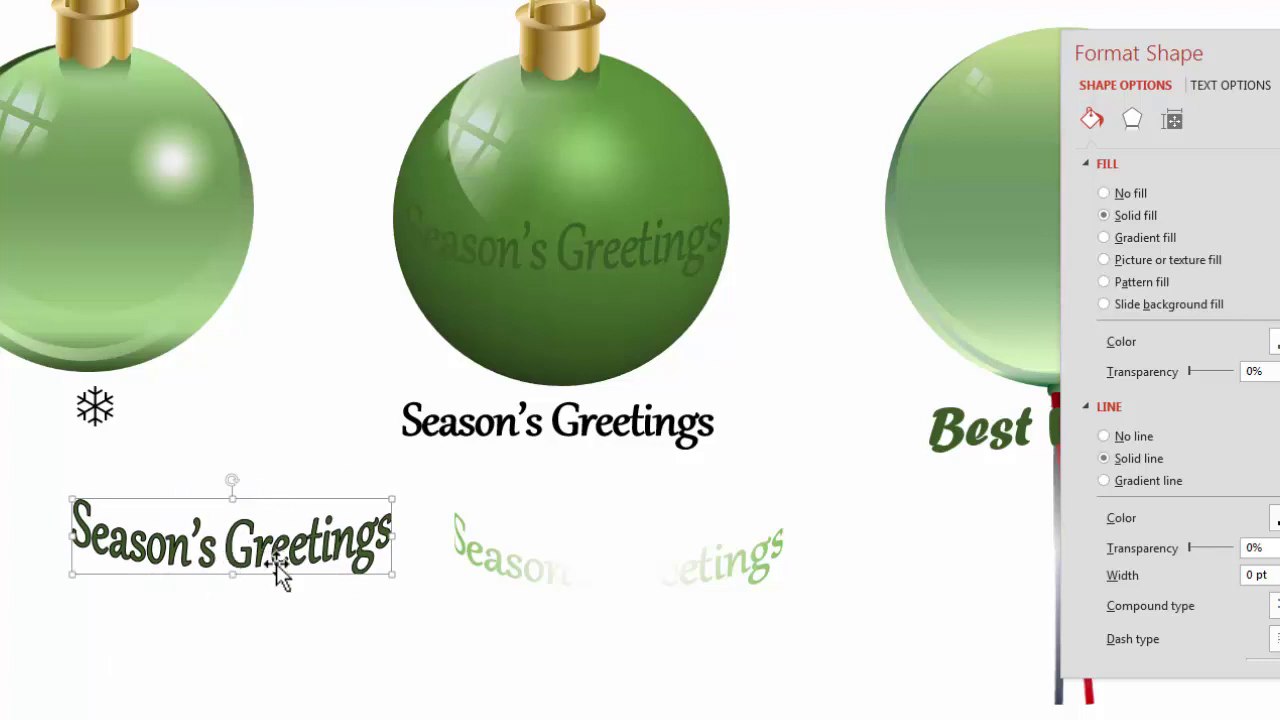
pyautogui.click(328, 567)
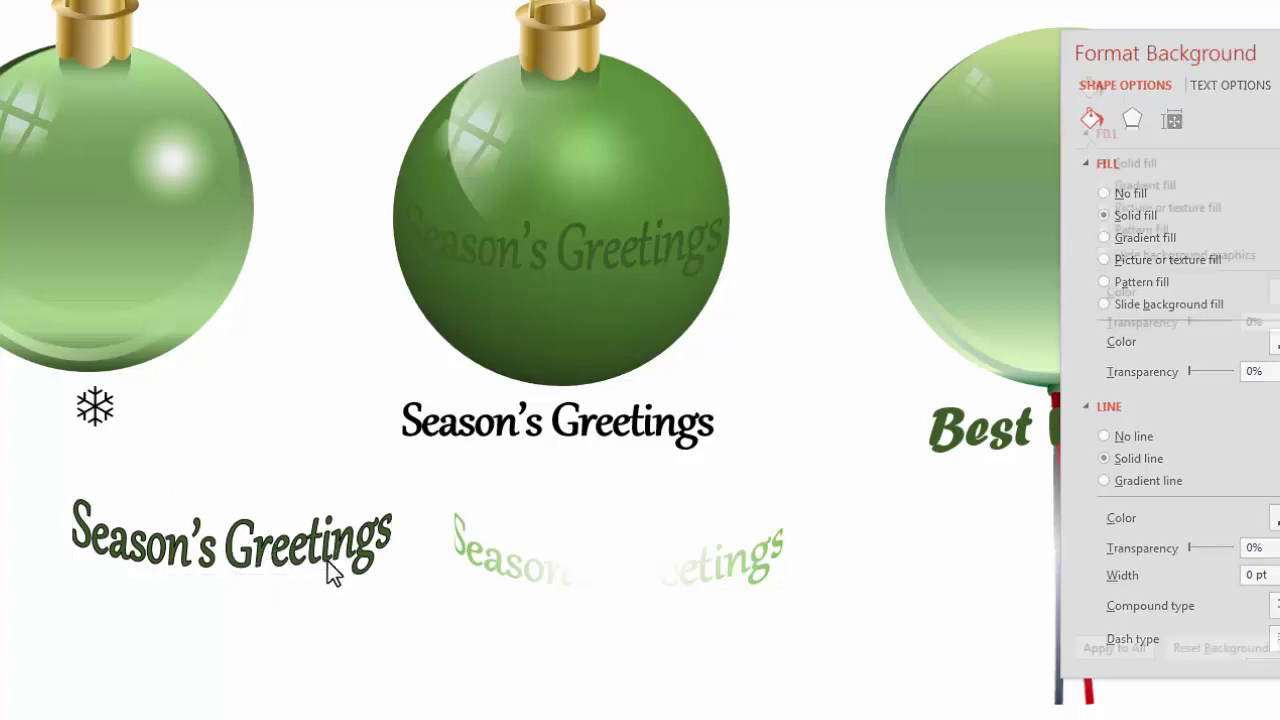
pyautogui.click(305, 562)
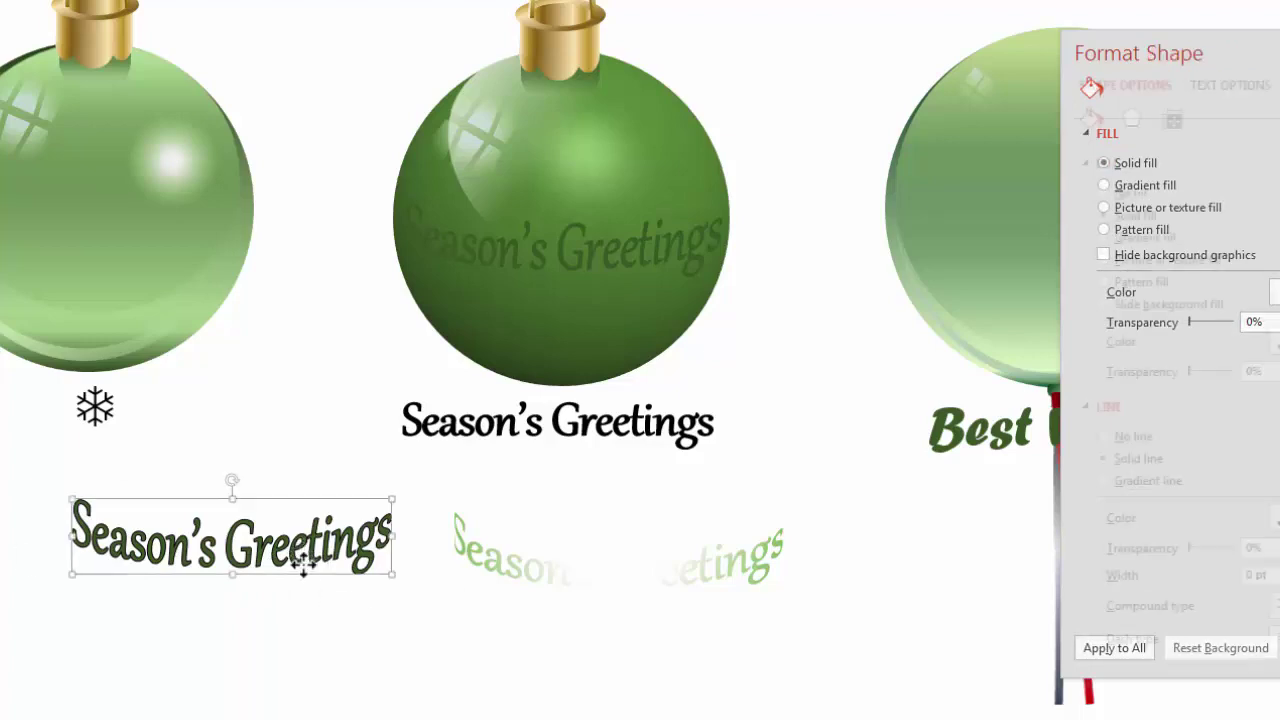
pyautogui.moveTo(300, 580); pyautogui.dragTo(304, 552)
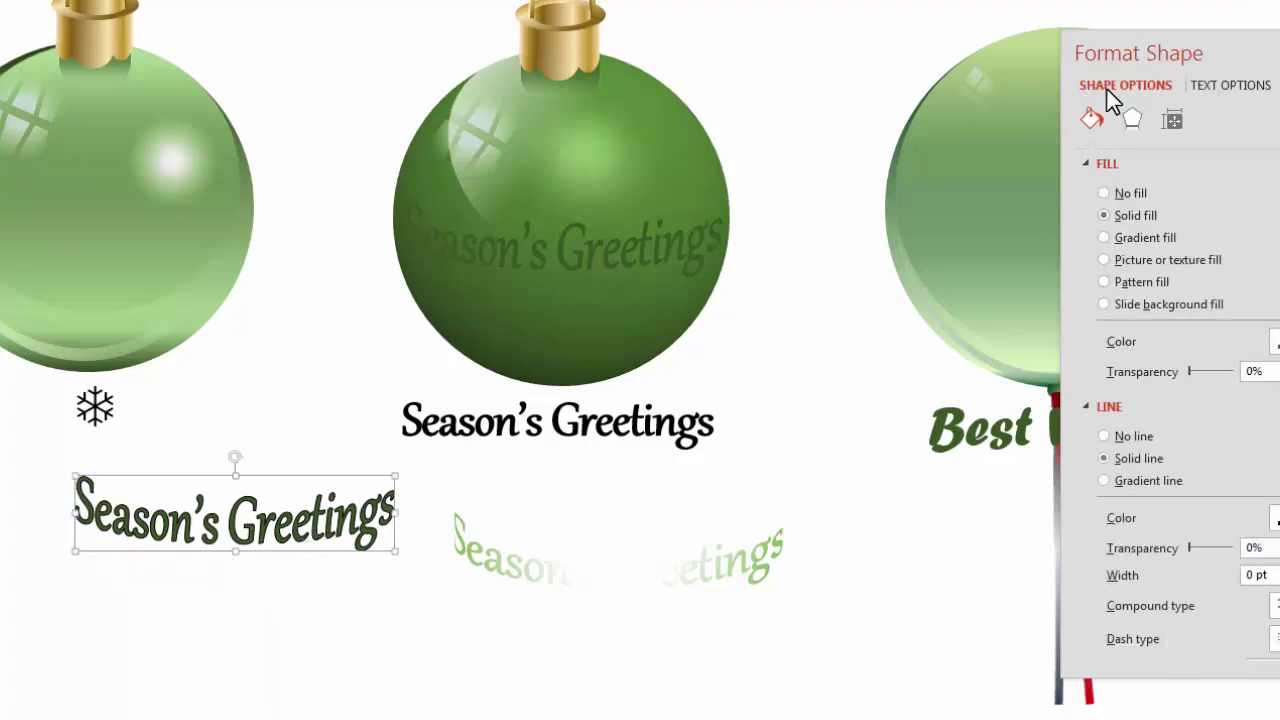
# Remove the outline of the converted greeting shape and give it the radial white-to-green gradient fill
pyautogui.moveTo(1148, 57); pyautogui.dragTo(865, 65)
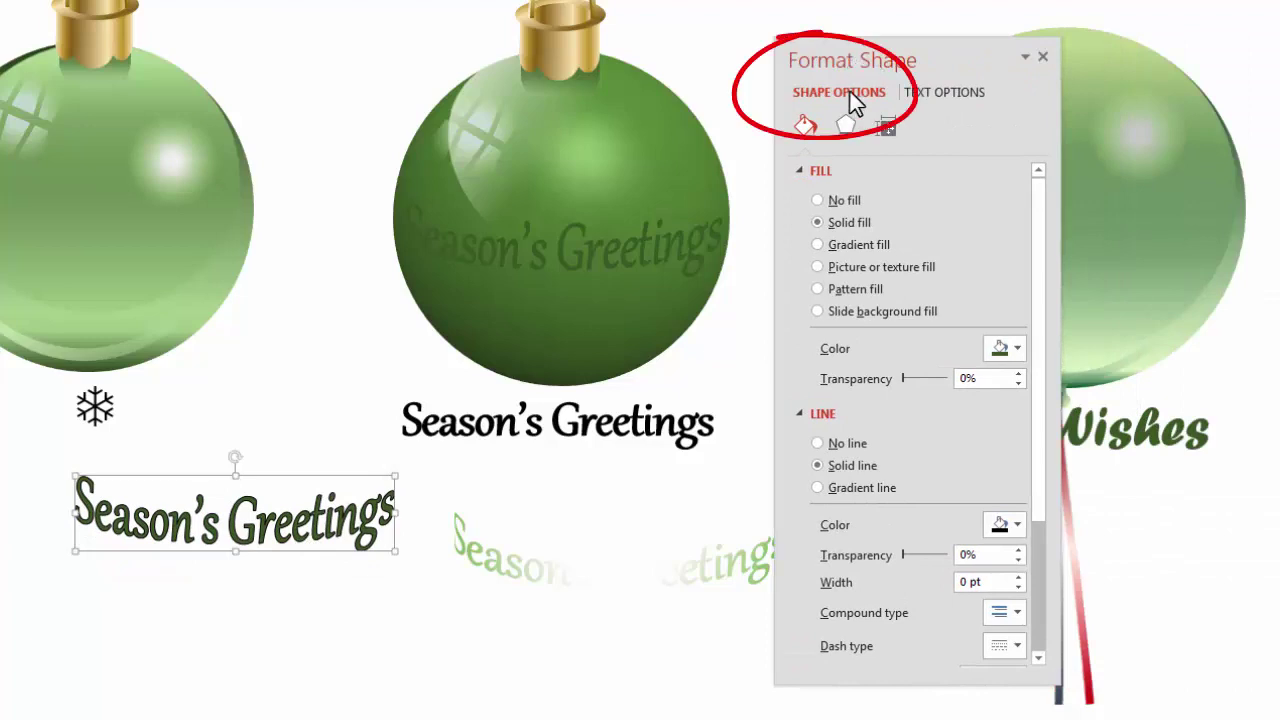
pyautogui.click(818, 445)
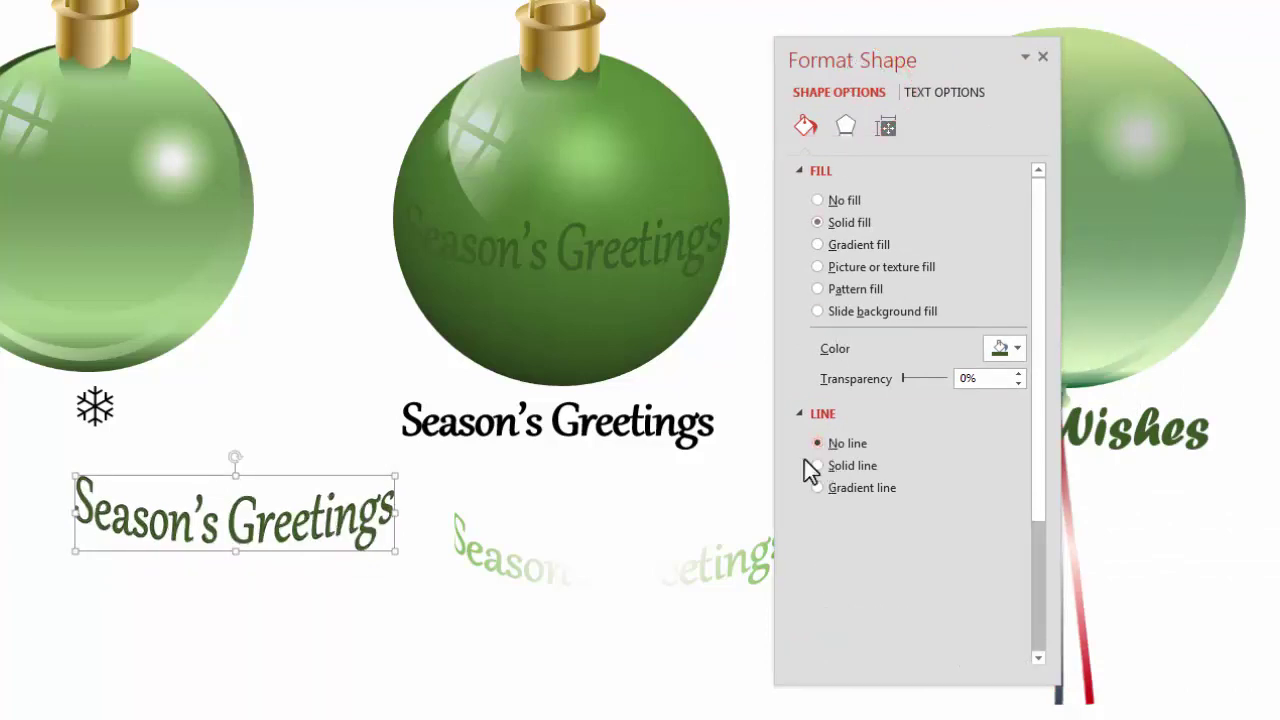
pyautogui.click(847, 250)
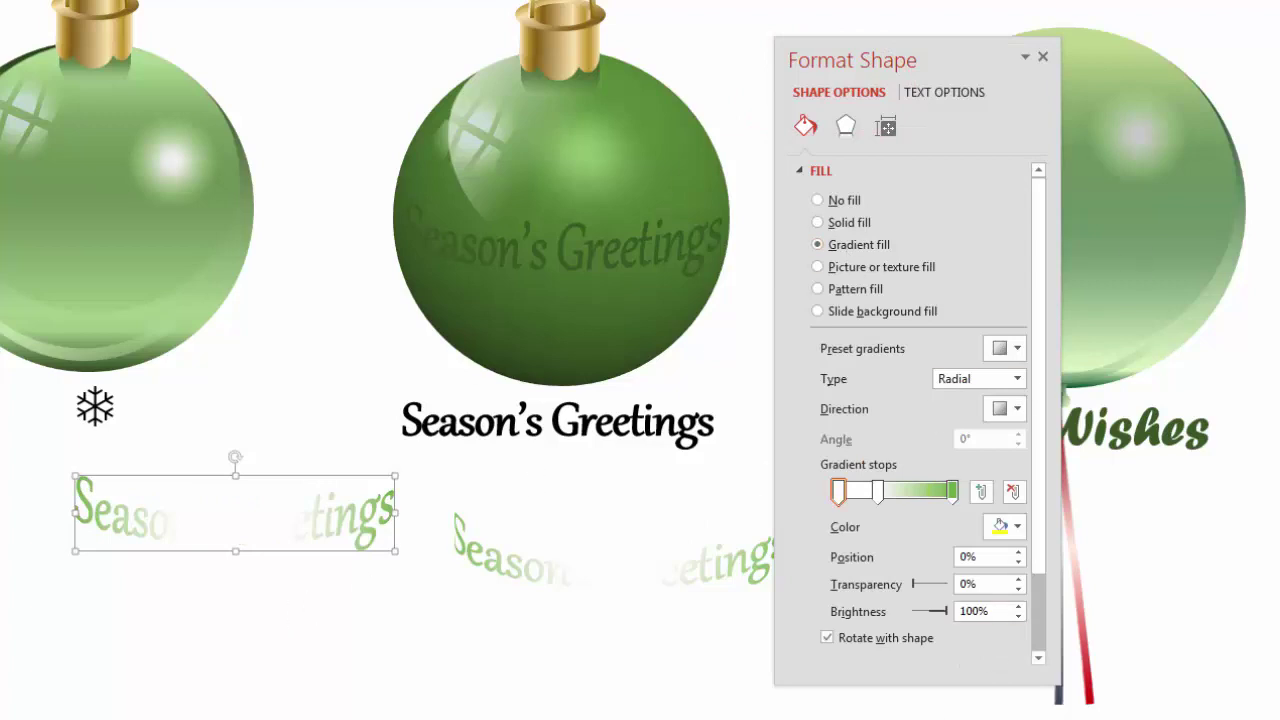
# Move the dark green greeting off the middle ornament and place the gradient greeting shape on it instead
pyautogui.click(584, 258)
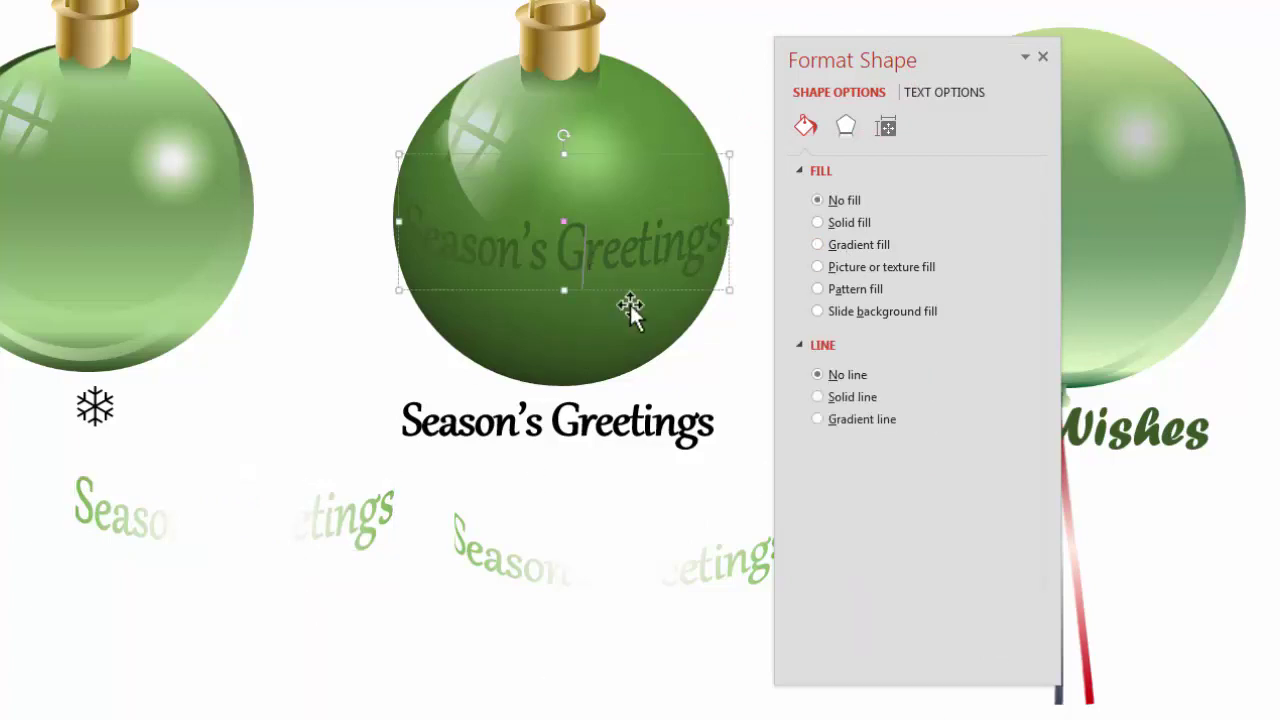
pyautogui.moveTo(631, 287); pyautogui.dragTo(292, 685)
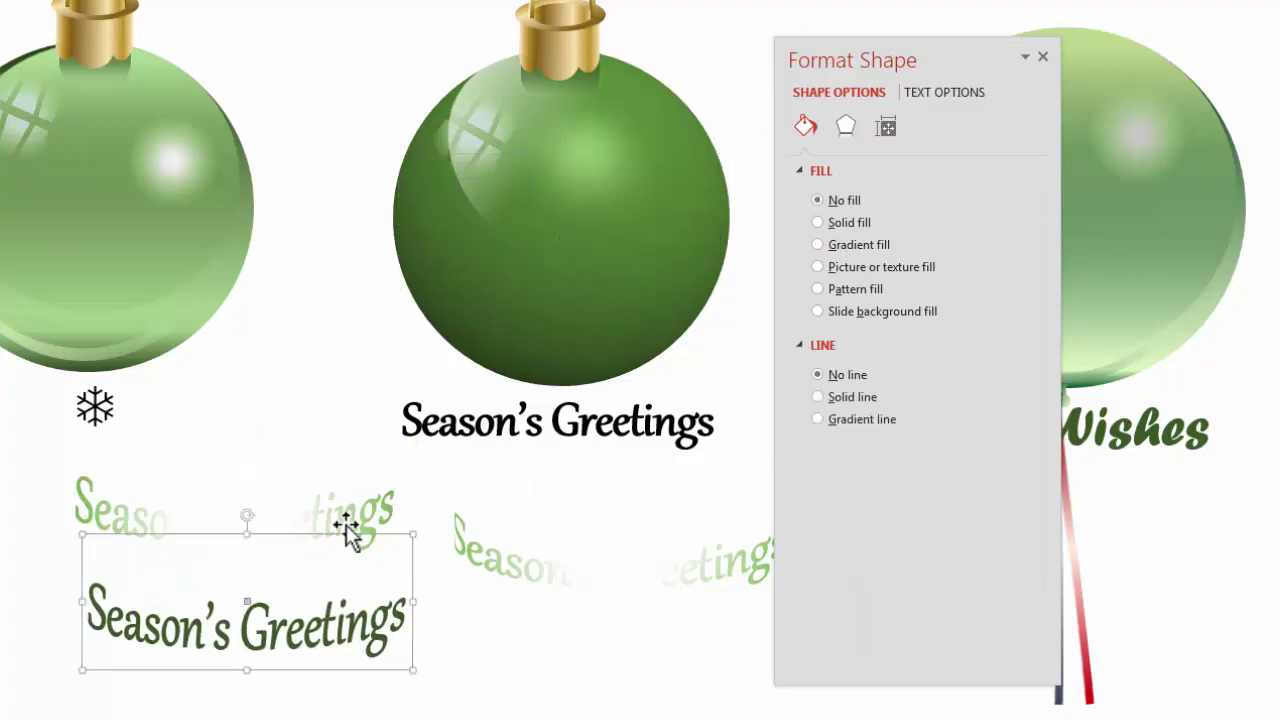
pyautogui.click(375, 515)
pyautogui.moveTo(374, 546); pyautogui.dragTo(673, 277)
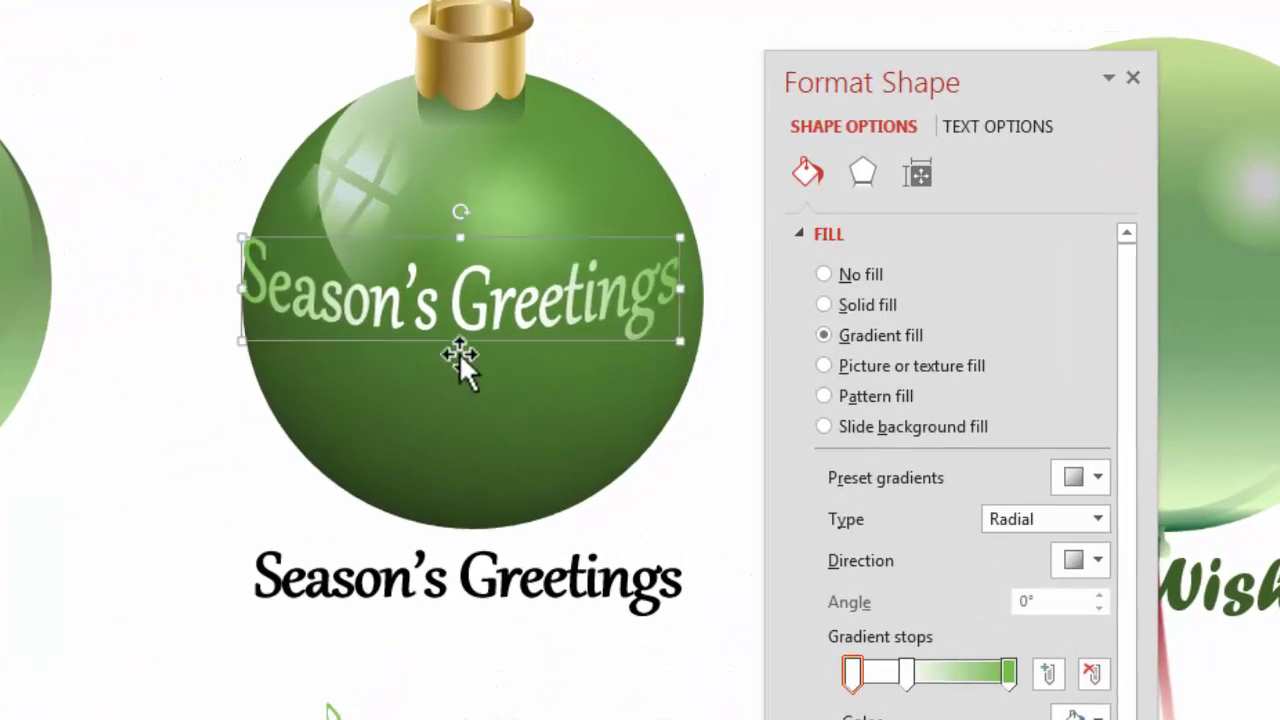
# Stretch the gradient greeting taller and narrow it slightly from its left edge to fit the ornament
pyautogui.moveTo(458, 343); pyautogui.dragTo(463, 437)
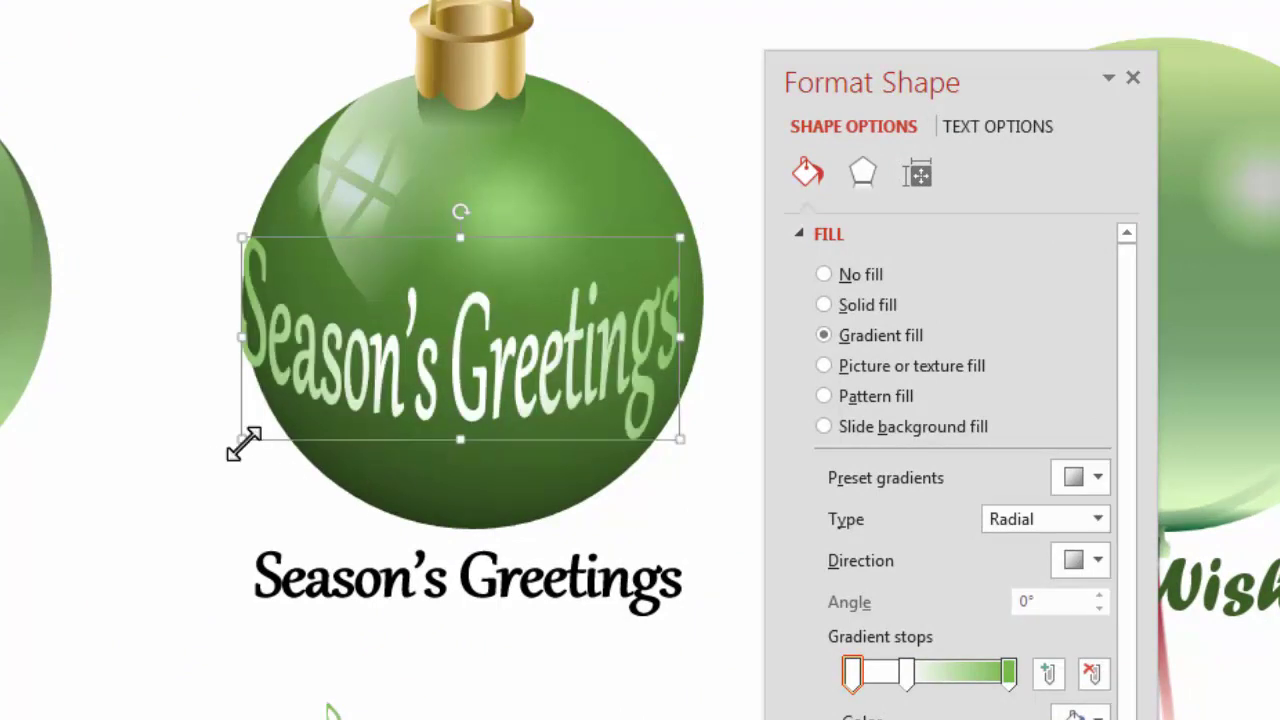
pyautogui.moveTo(243, 440); pyautogui.dragTo(258, 410)
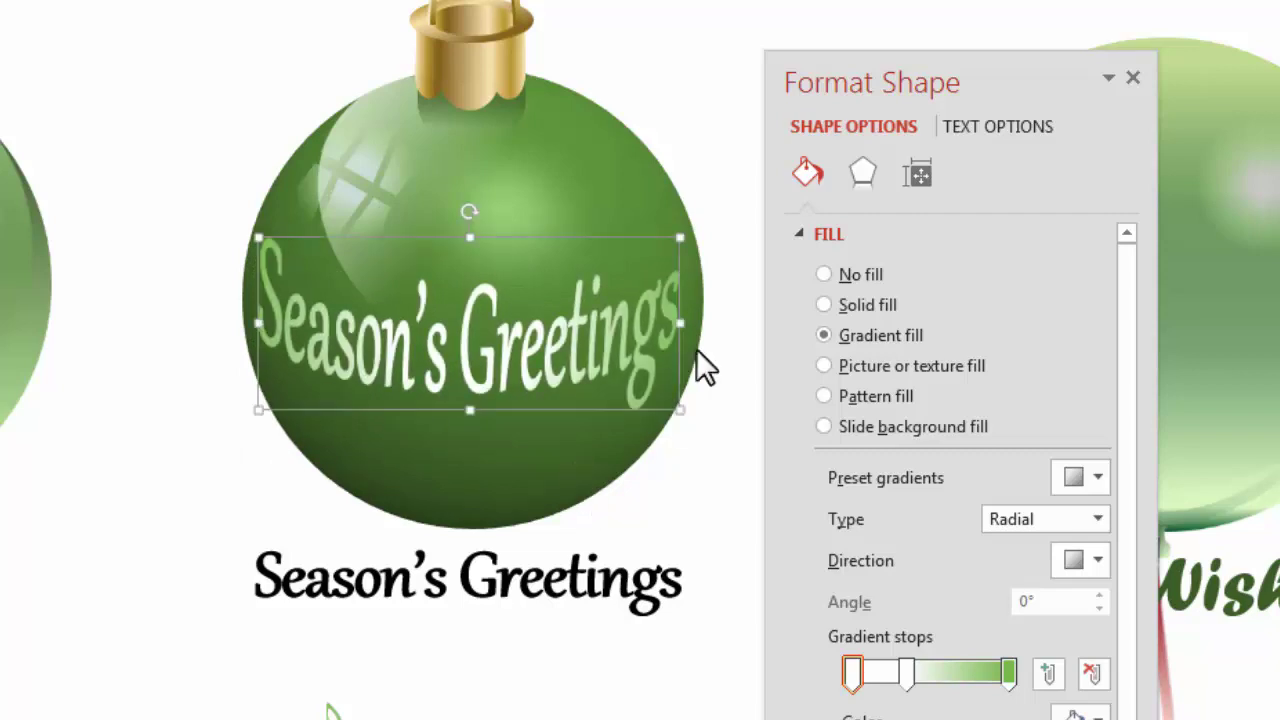
pyautogui.press('Escape')
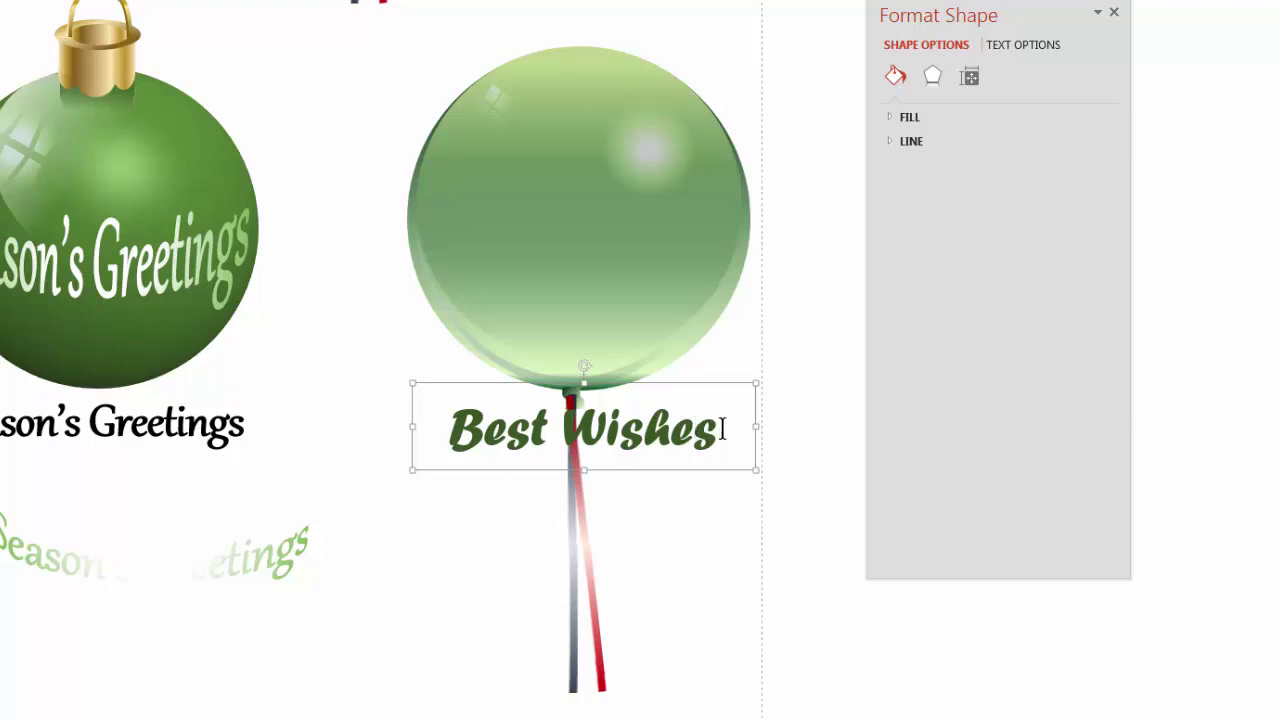
# Copy the Best Wishes text and paste it after the original in the same text box
pyautogui.moveTo(716, 430); pyautogui.dragTo(468, 388)
pyautogui.hotkey('ctrl', 'c')
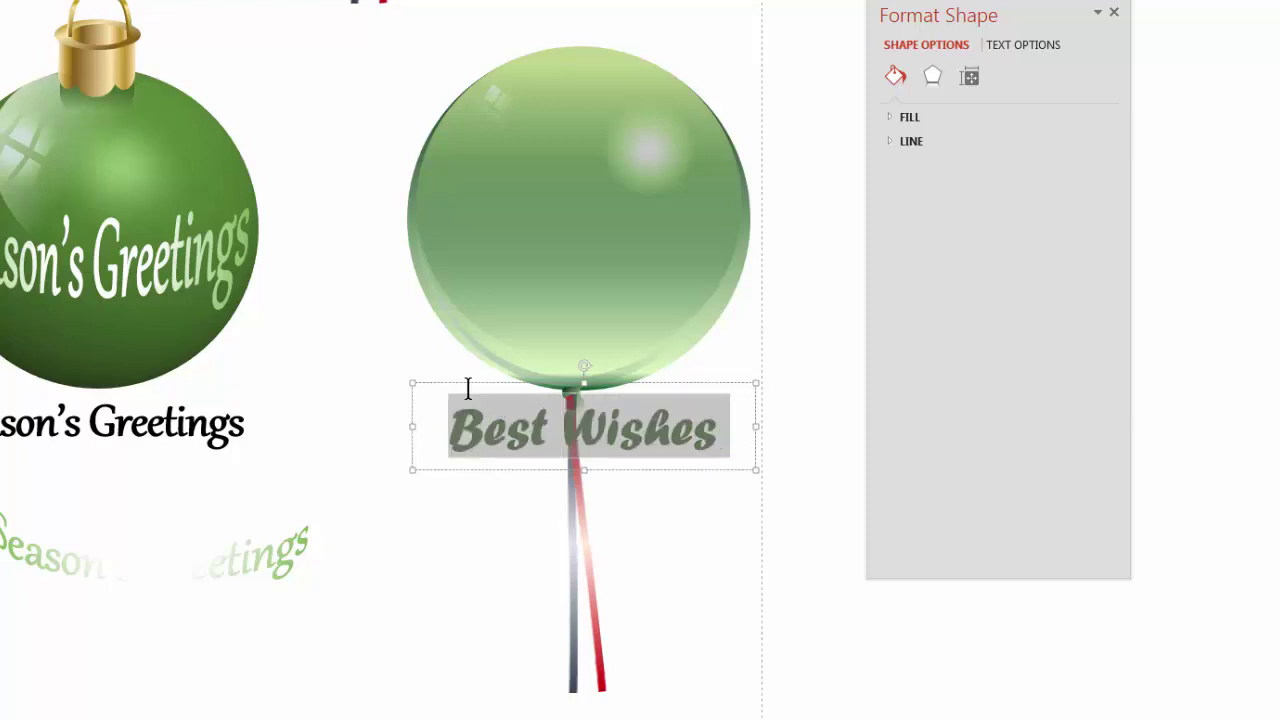
pyautogui.click(713, 440)
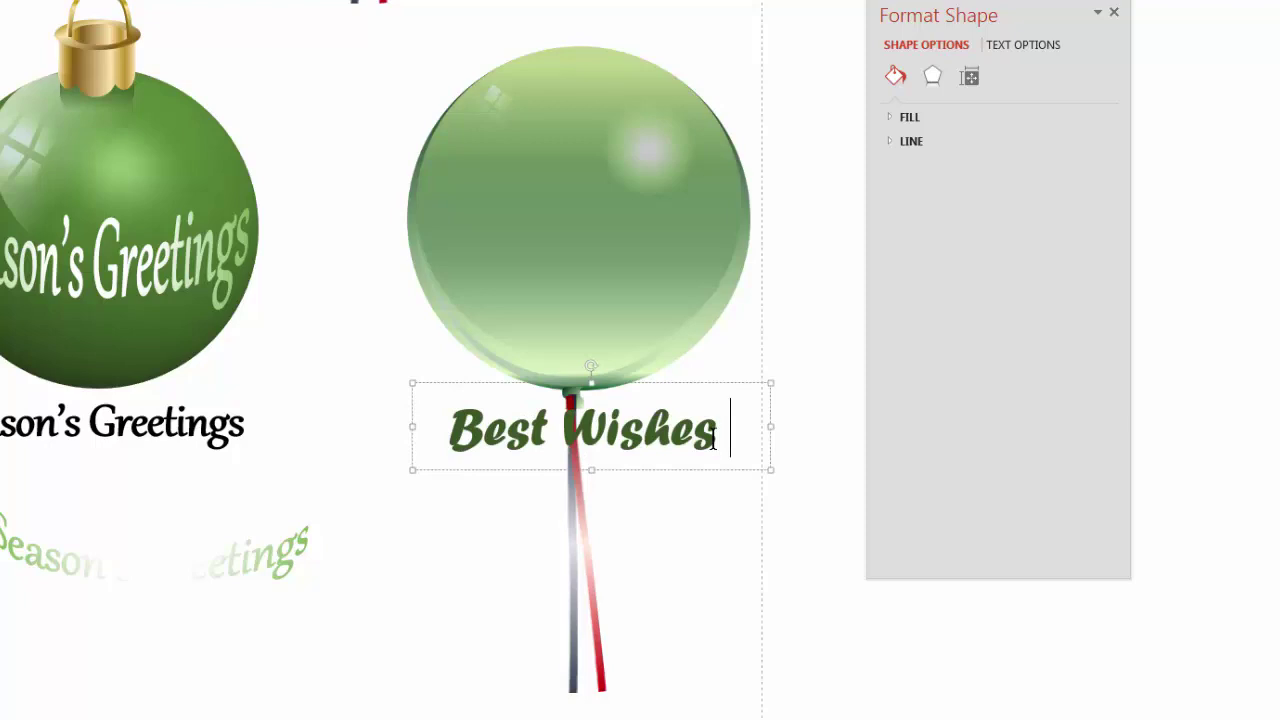
pyautogui.hotkey('ctrl', 'v')
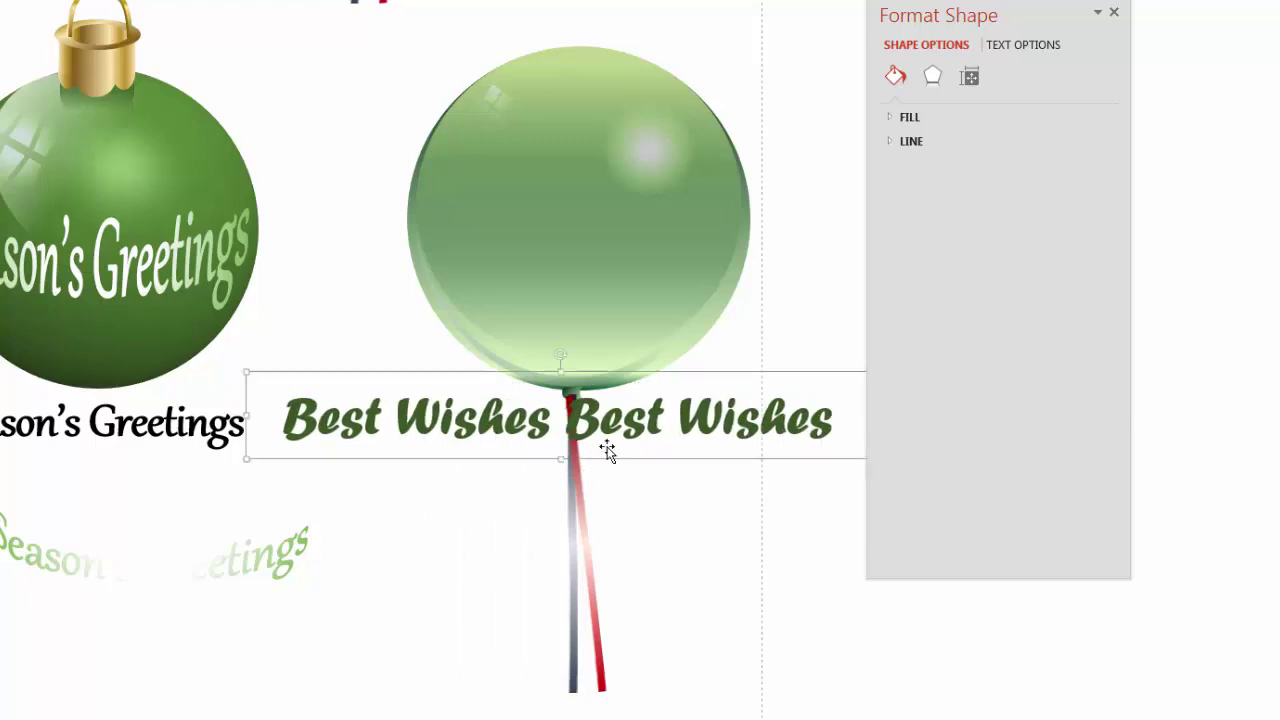
# Change the solid text fill of the second Best Wishes to dark orange
pyautogui.moveTo(566, 420); pyautogui.dragTo(802, 432)
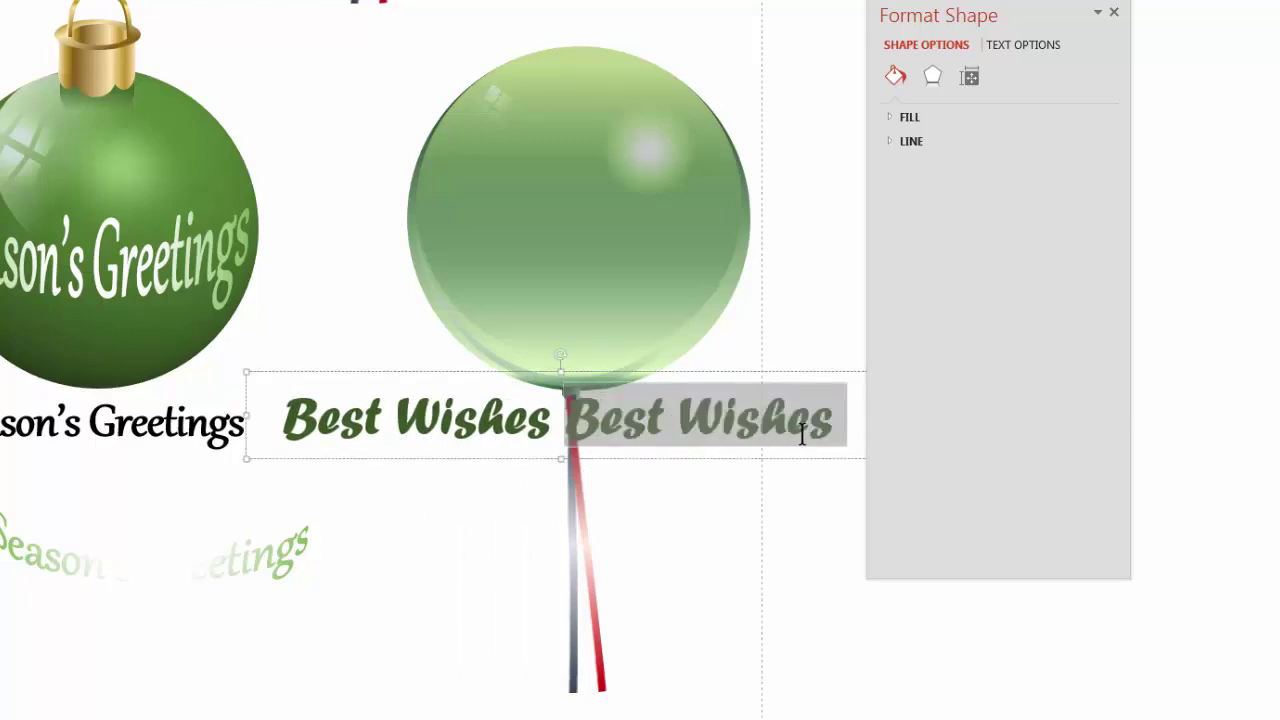
pyautogui.click(1043, 40)
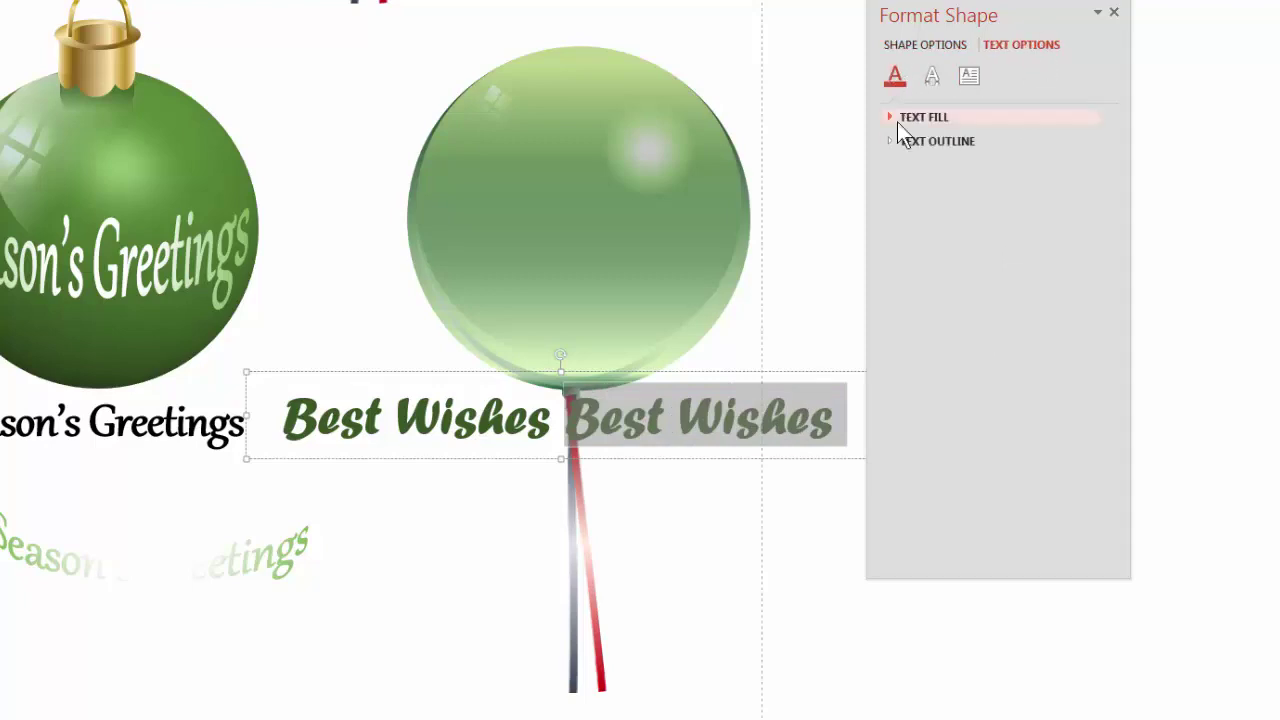
pyautogui.click(895, 118)
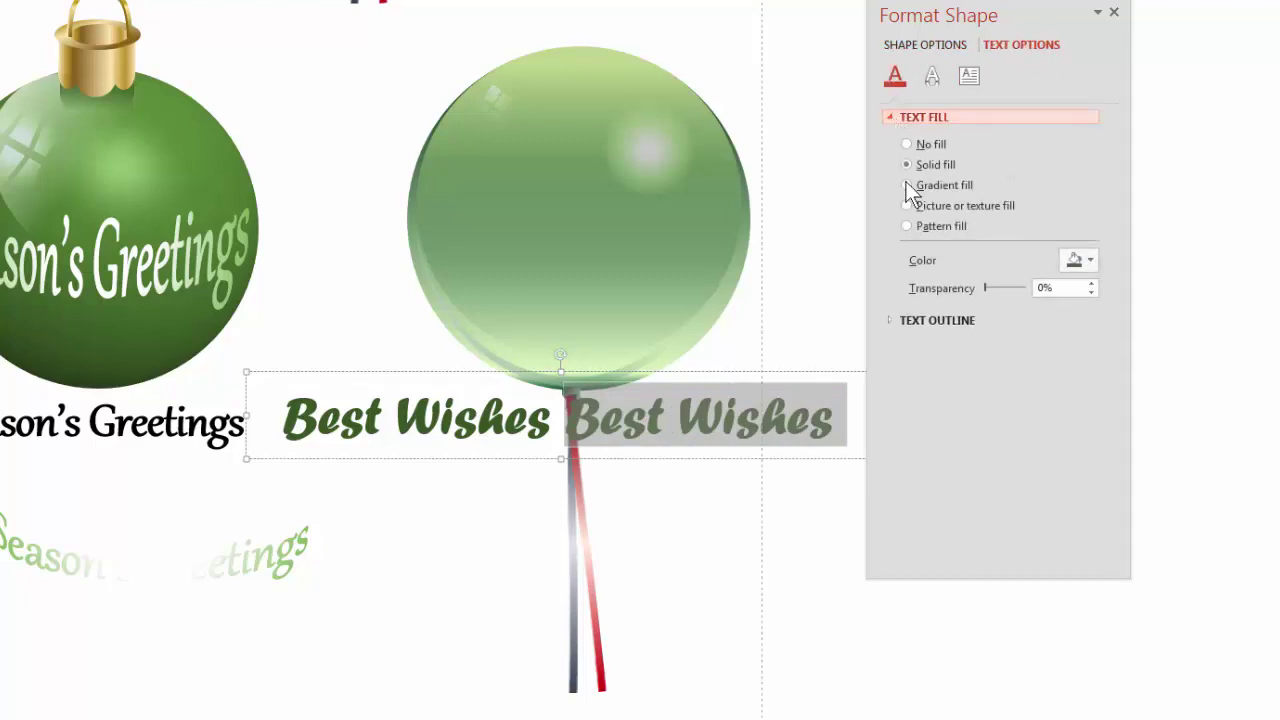
pyautogui.click(1084, 263)
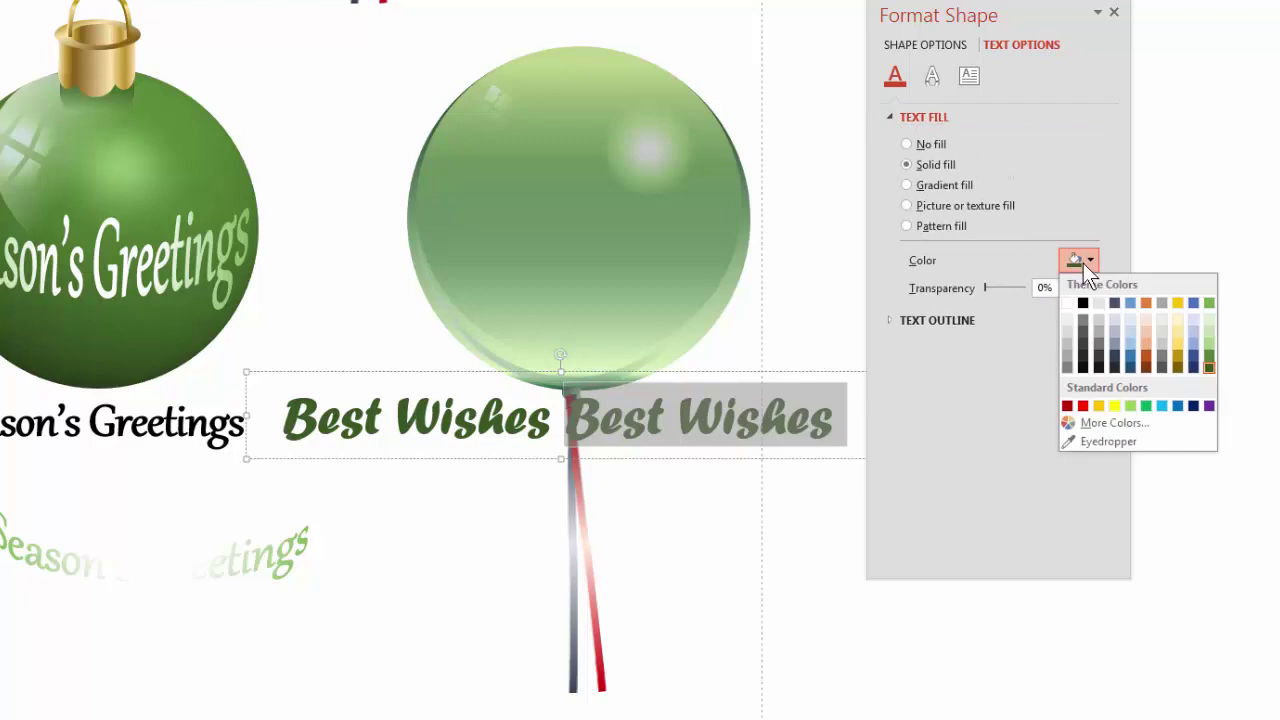
pyautogui.click(1145, 352)
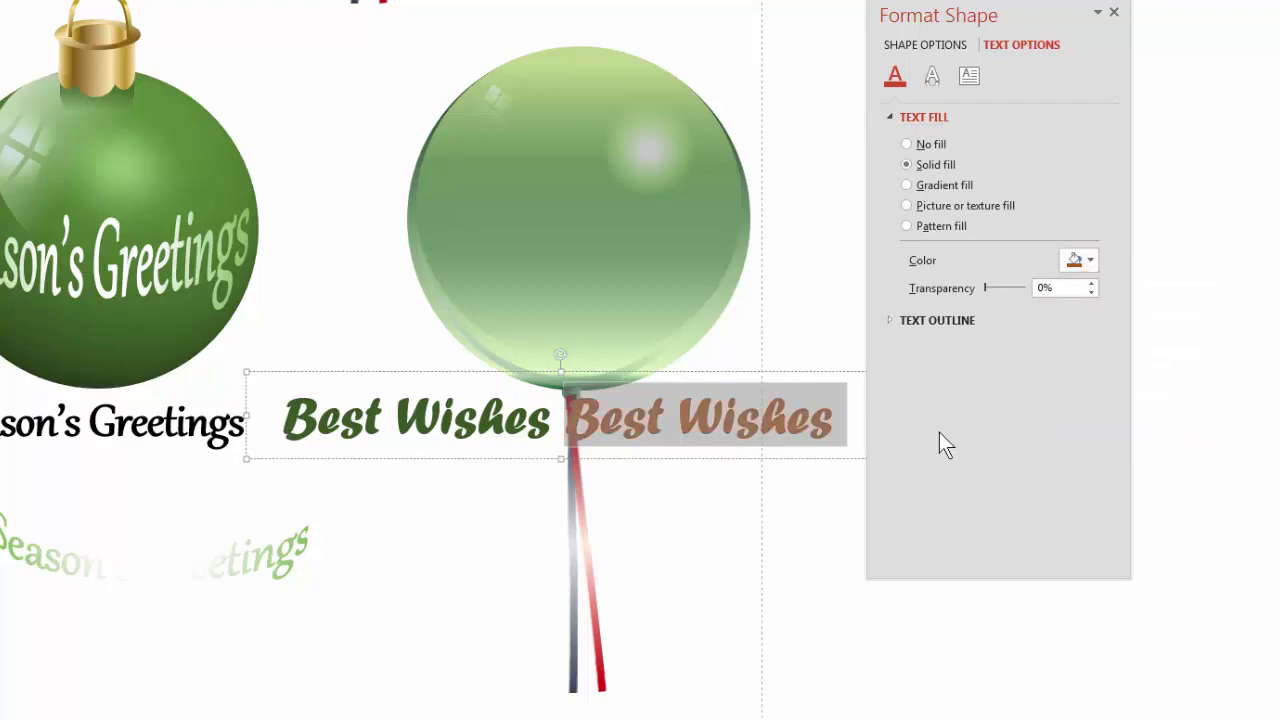
# Apply the outward-reading ring warp Transform to the two-colour Best Wishes text box
pyautogui.click(762, 462)
pyautogui.moveTo(973, 5); pyautogui.dragTo(1088, 39)
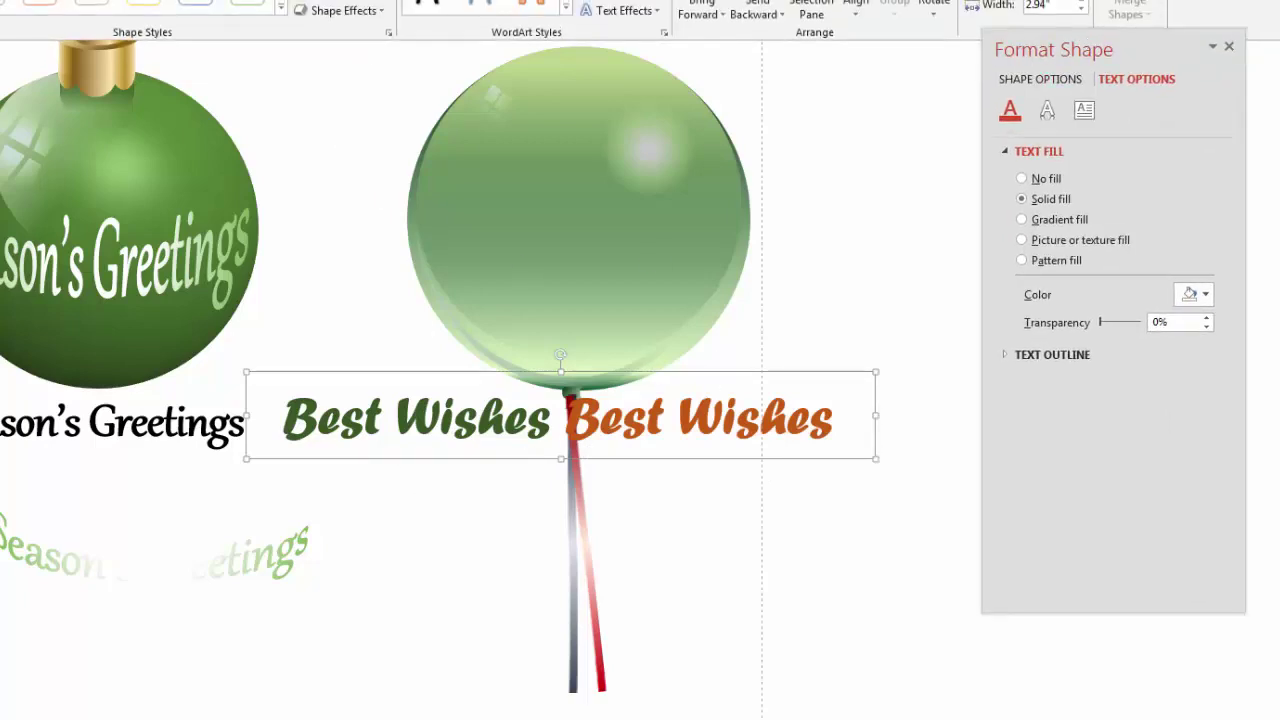
pyautogui.click(590, 12)
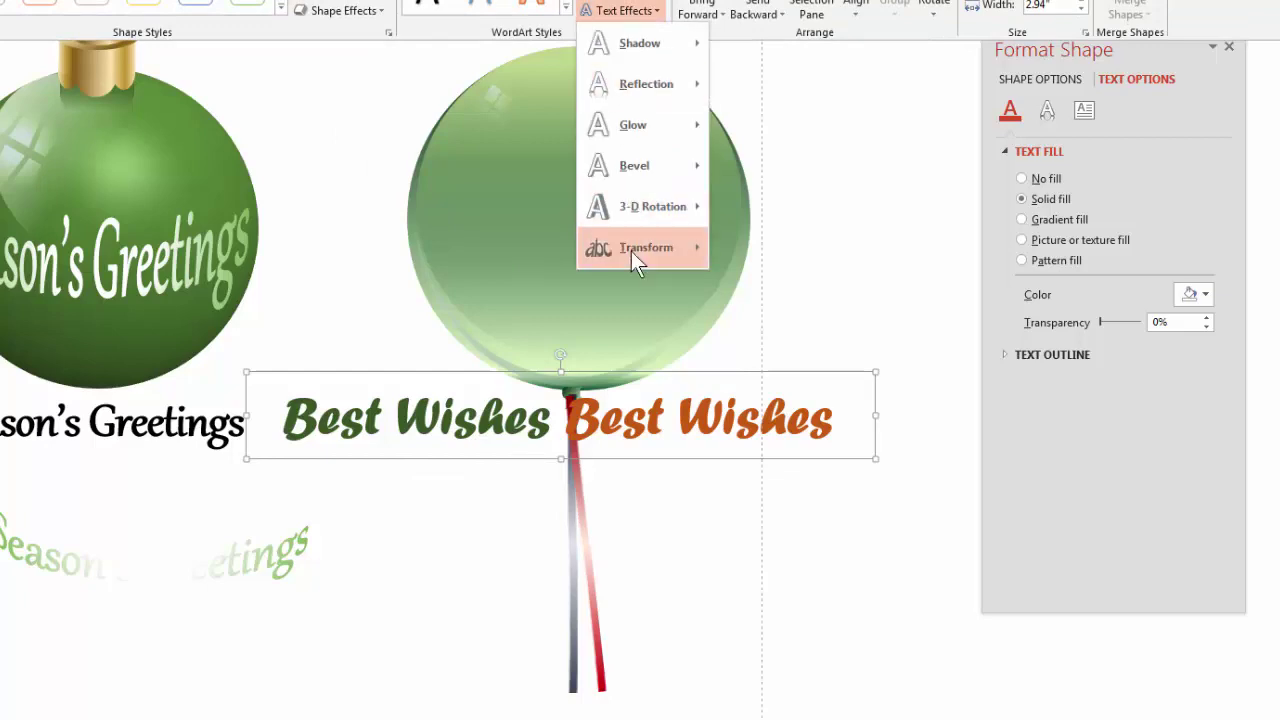
pyautogui.moveTo(638, 250)
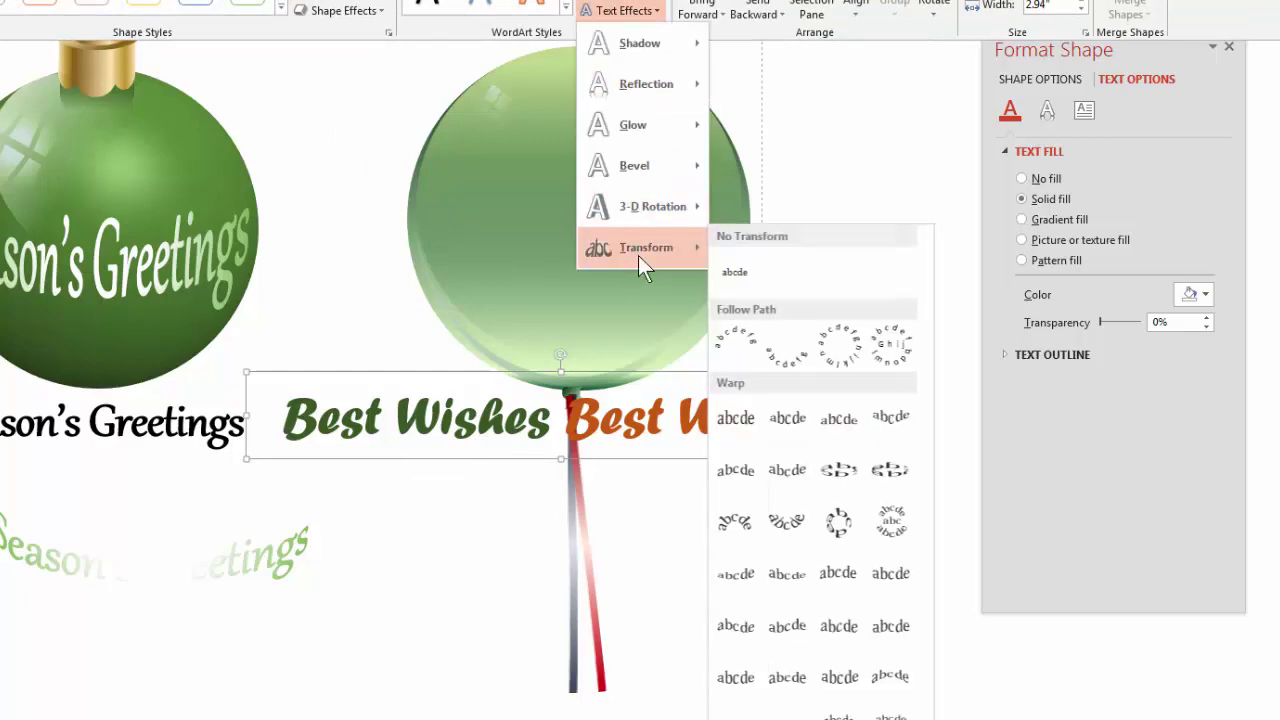
pyautogui.click(894, 470)
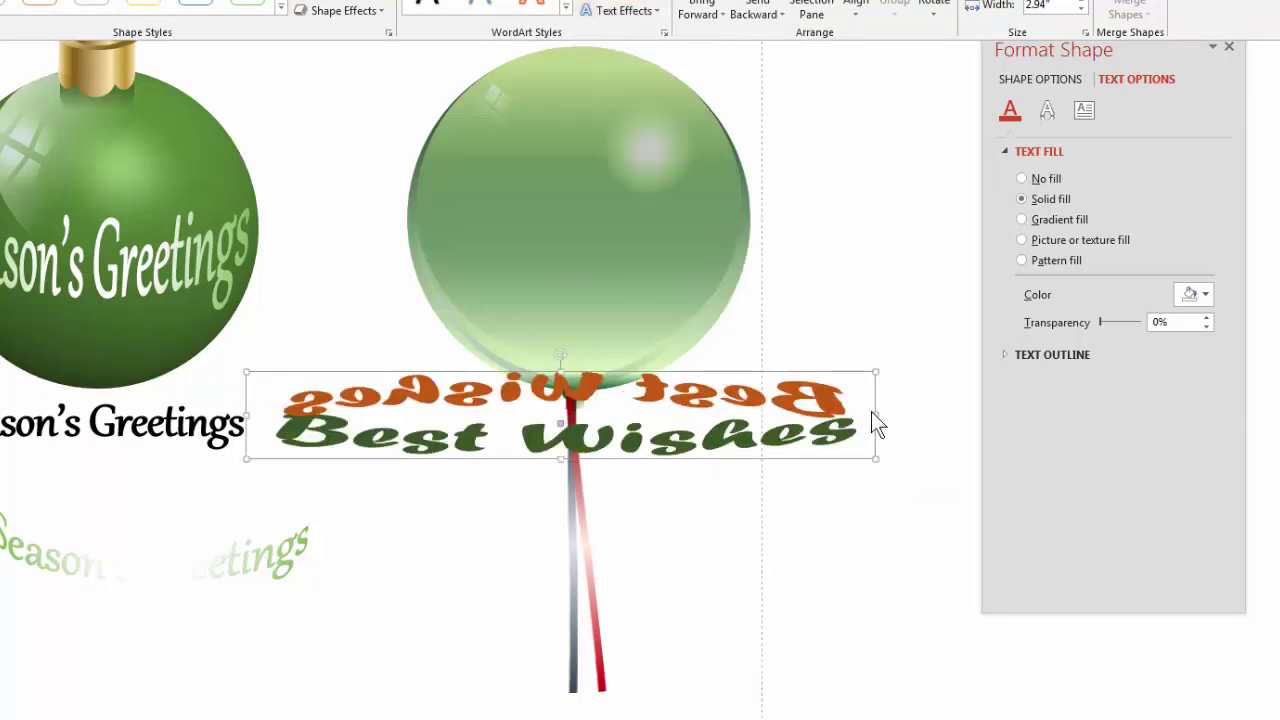
# Narrow the ring-warped Best Wishes text from both sides, place it on the green balloon and enlarge it to span the balloon
pyautogui.moveTo(877, 415); pyautogui.dragTo(685, 422)
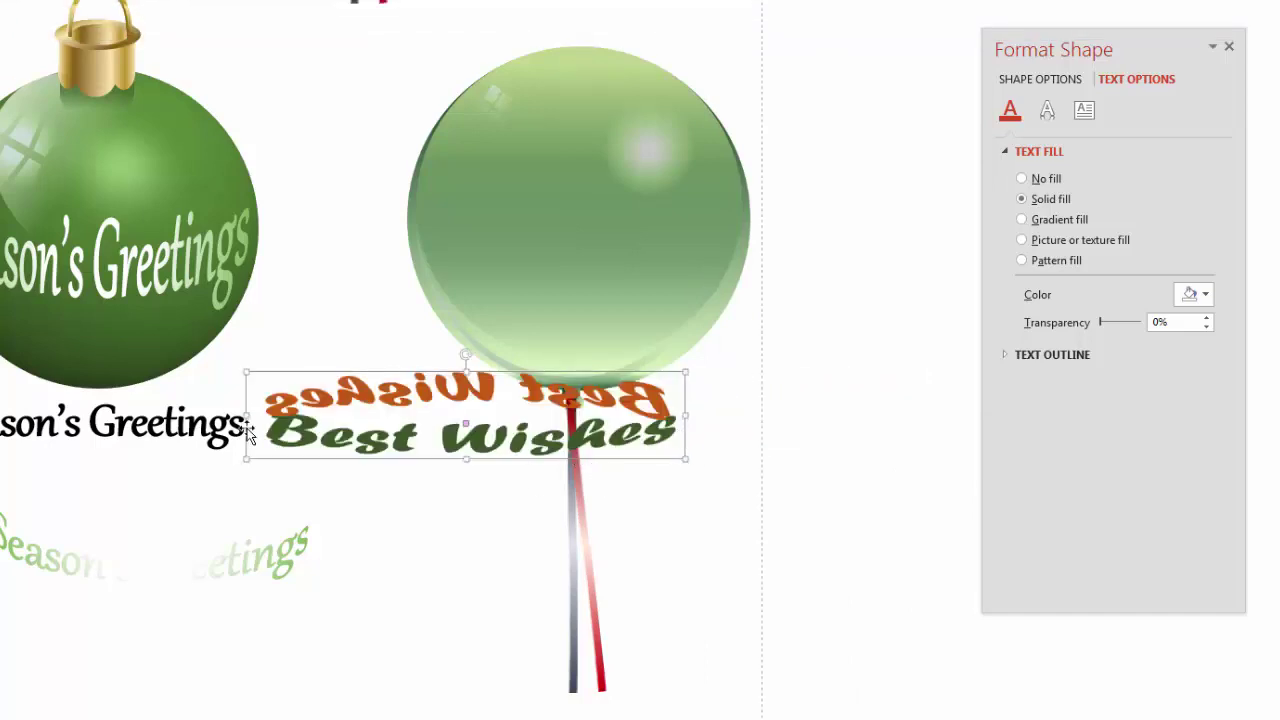
pyautogui.moveTo(248, 420); pyautogui.dragTo(417, 416)
pyautogui.moveTo(462, 462); pyautogui.dragTo(462, 228)
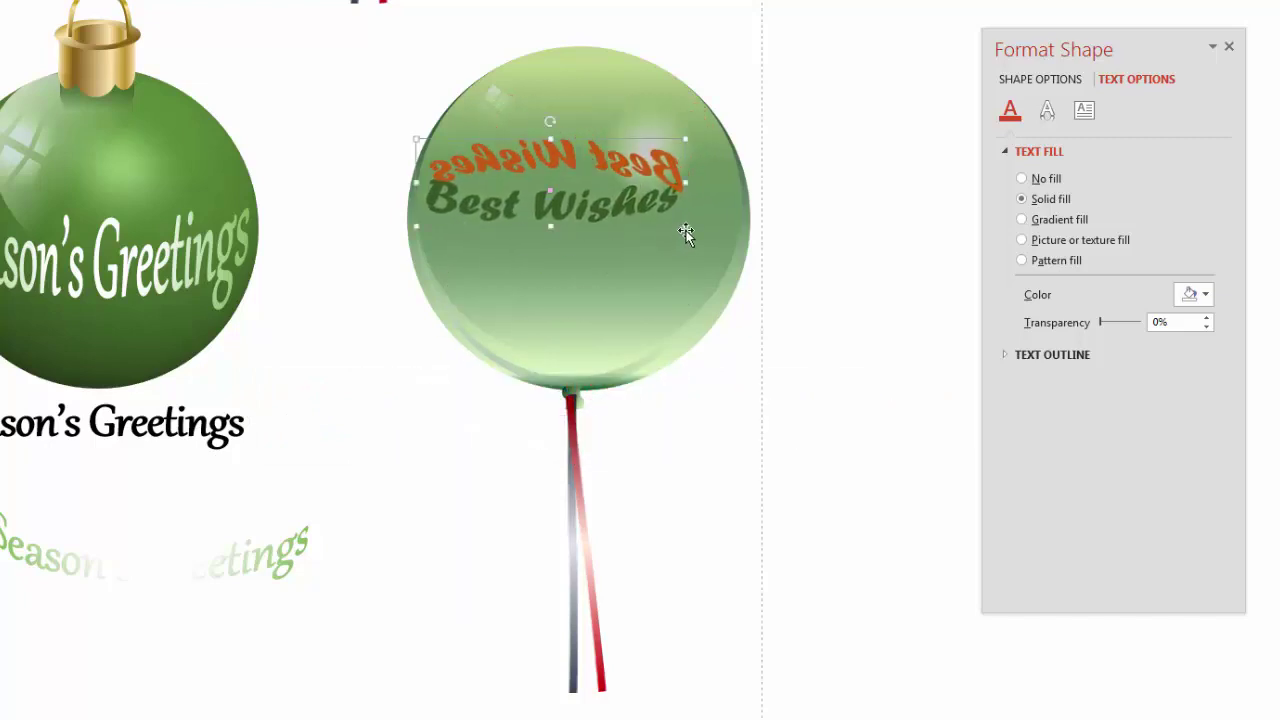
pyautogui.moveTo(684, 227); pyautogui.dragTo(737, 336)
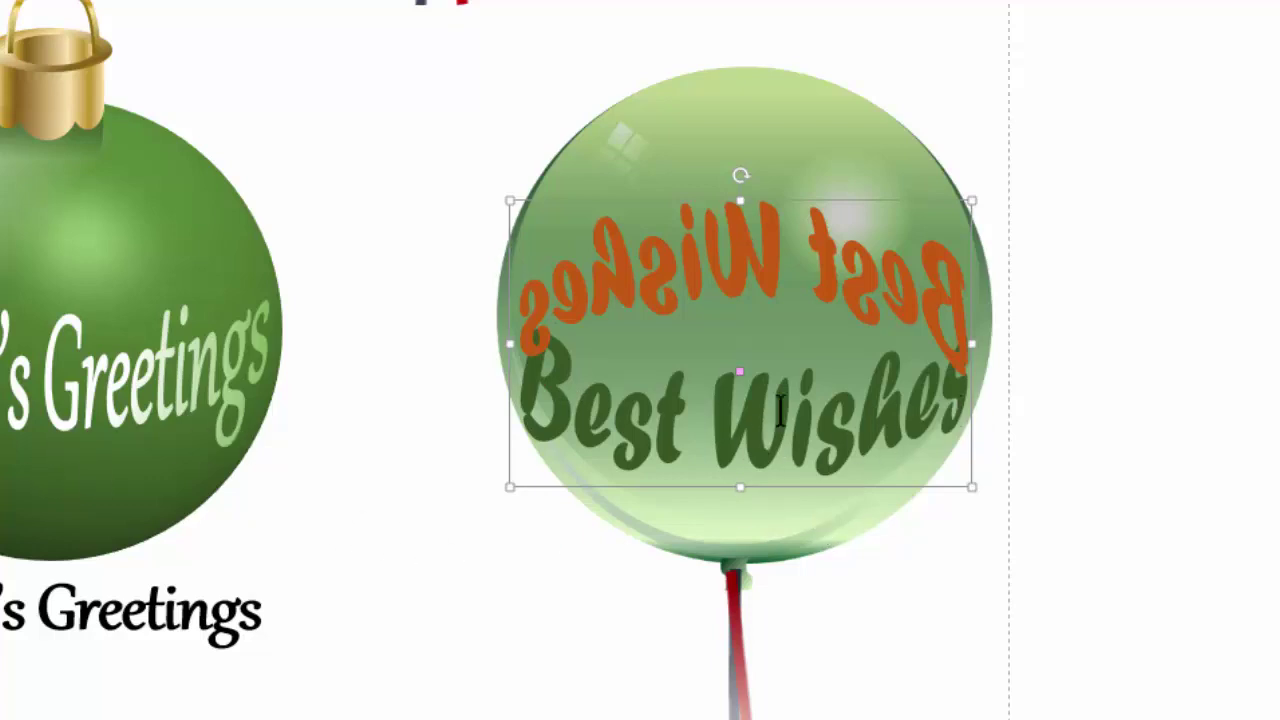
# Recolour the mirrored rear Best Wishes from orange to a faint, semi-transparent dark green
pyautogui.click(524, 310)
pyautogui.moveTo(524, 310); pyautogui.dragTo(913, 258)
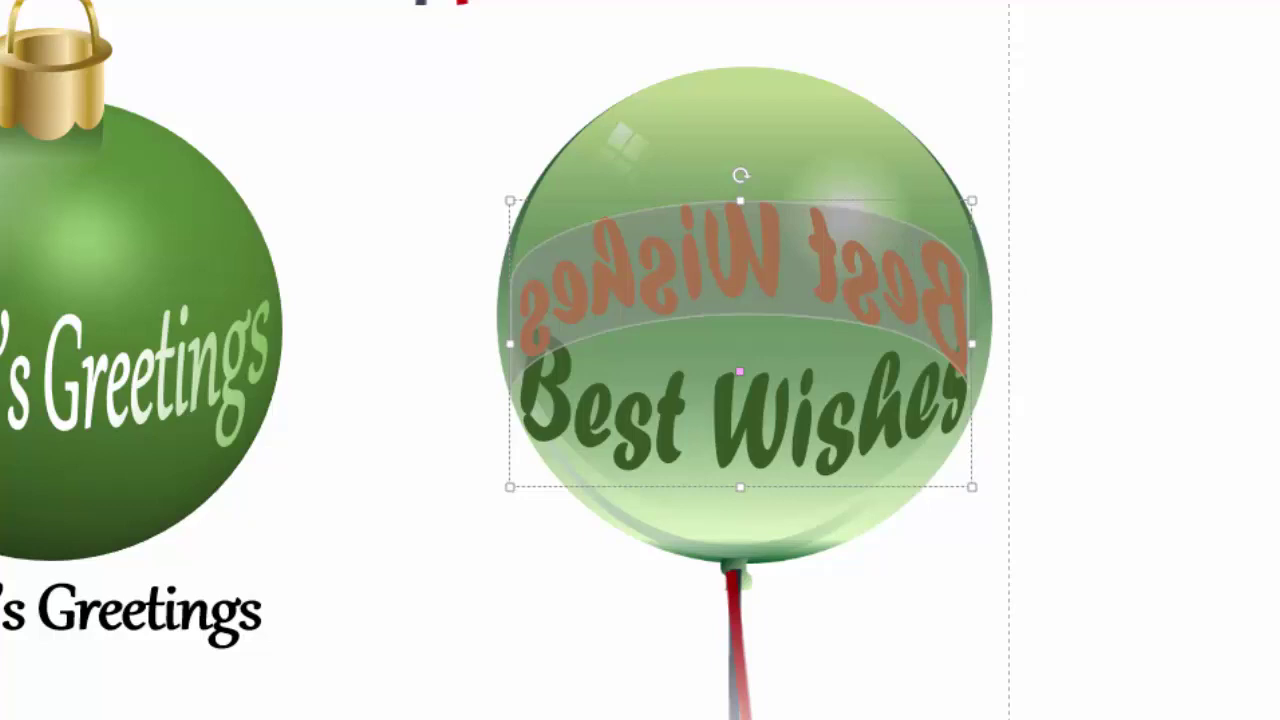
pyautogui.click(783, 323)
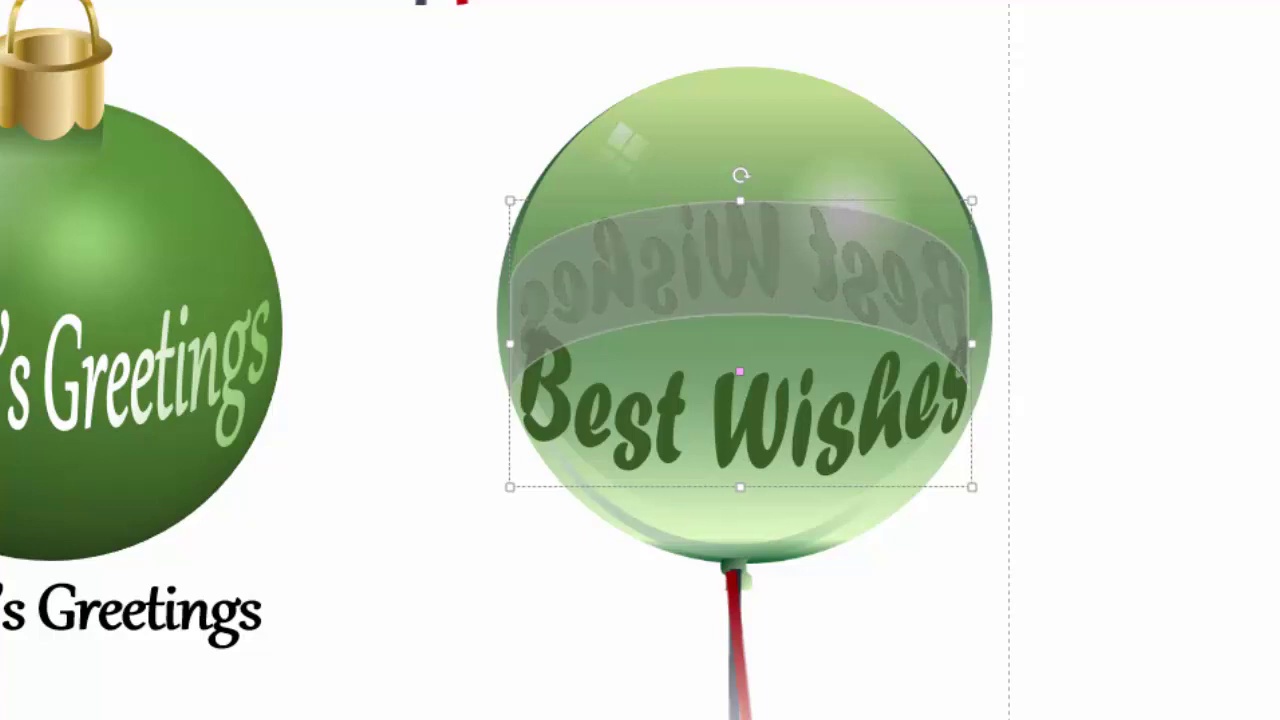
pyautogui.click(906, 634)
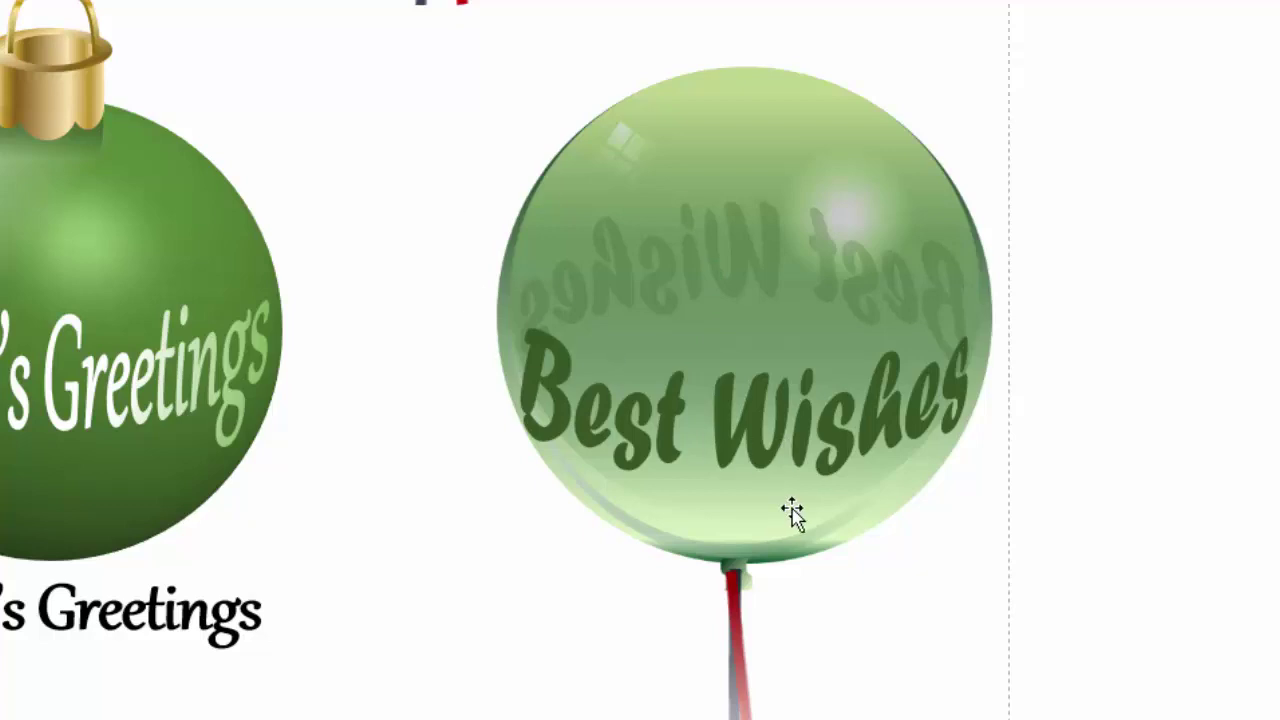
# Fine-tune the Best Wishes ring on the balloon by moving it up, making it taller and enlarging its letters with the warp adjustment
pyautogui.click(762, 437)
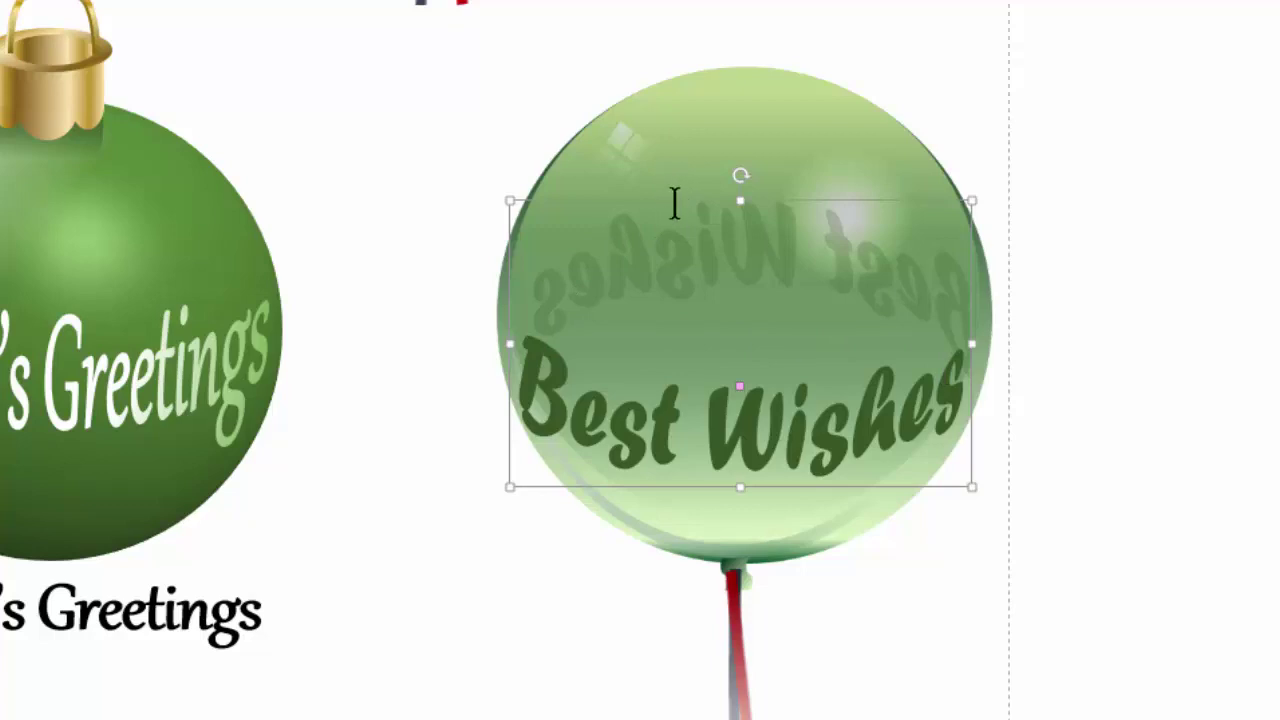
pyautogui.moveTo(674, 203); pyautogui.dragTo(677, 171)
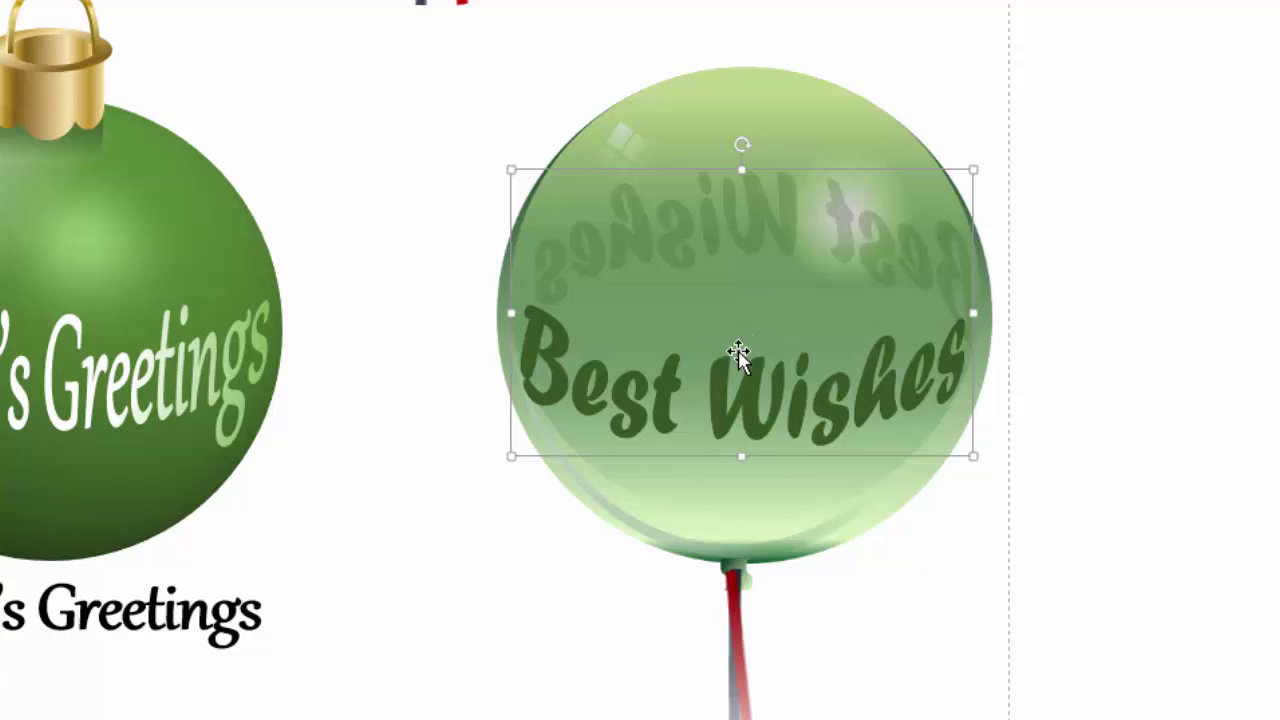
pyautogui.moveTo(739, 353); pyautogui.dragTo(739, 360)
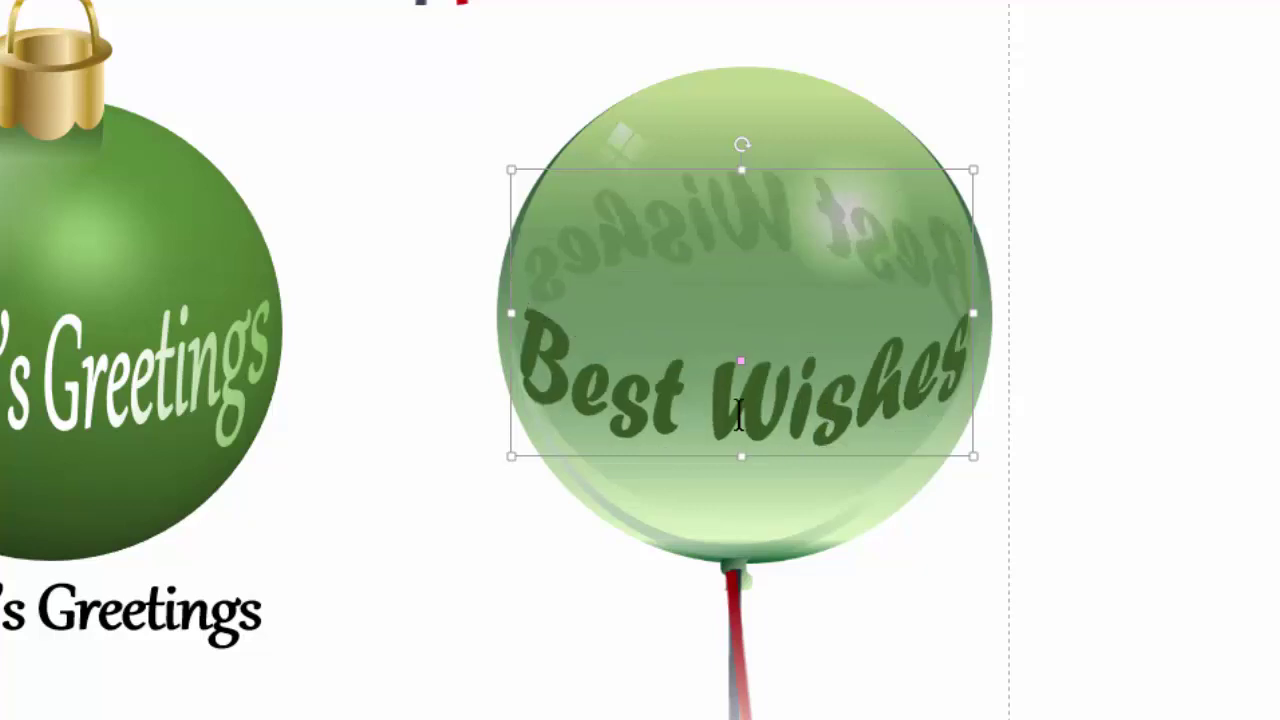
pyautogui.click(740, 445)
pyautogui.moveTo(741, 457); pyautogui.dragTo(746, 508)
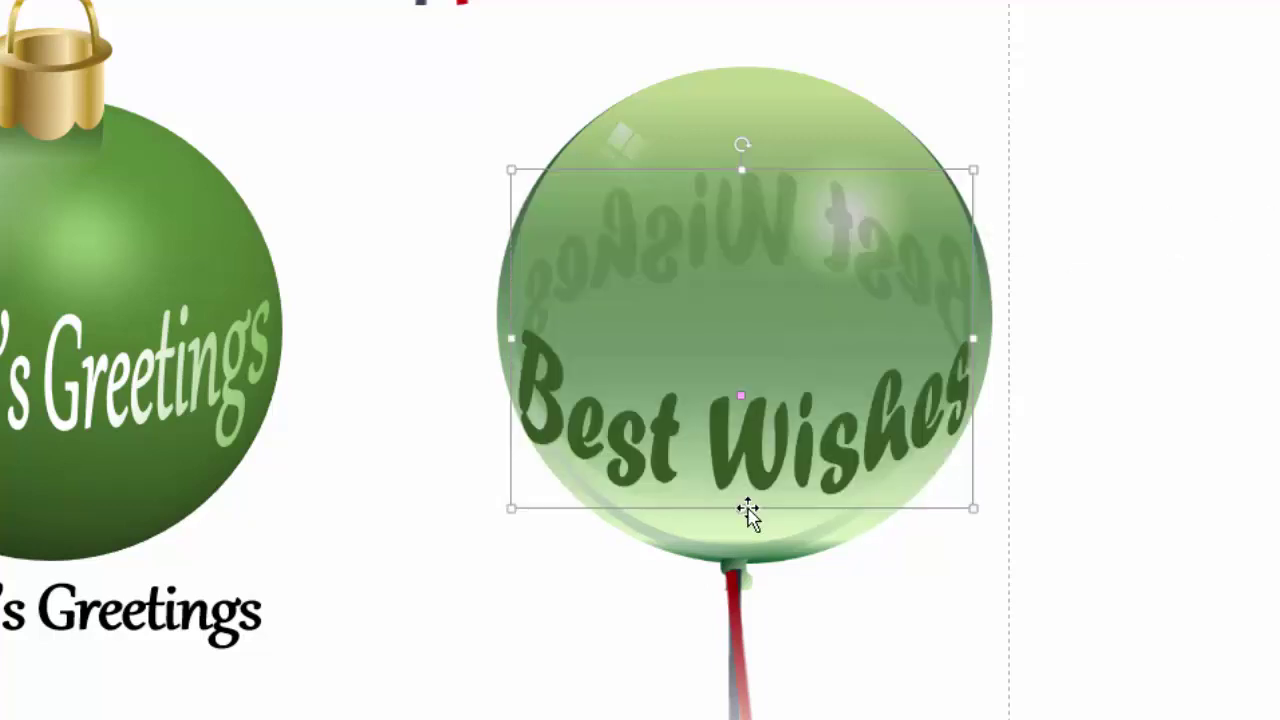
pyautogui.click(914, 477)
pyautogui.click(914, 477)
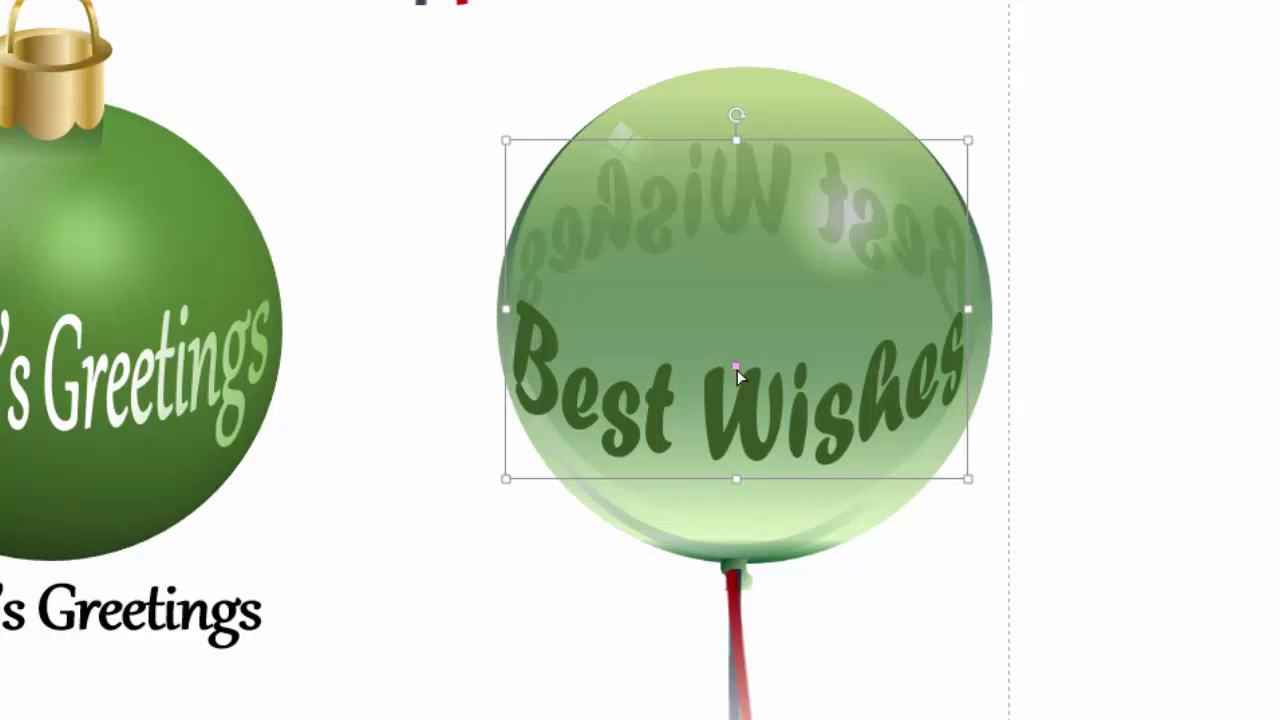
pyautogui.moveTo(737, 370); pyautogui.dragTo(739, 320)
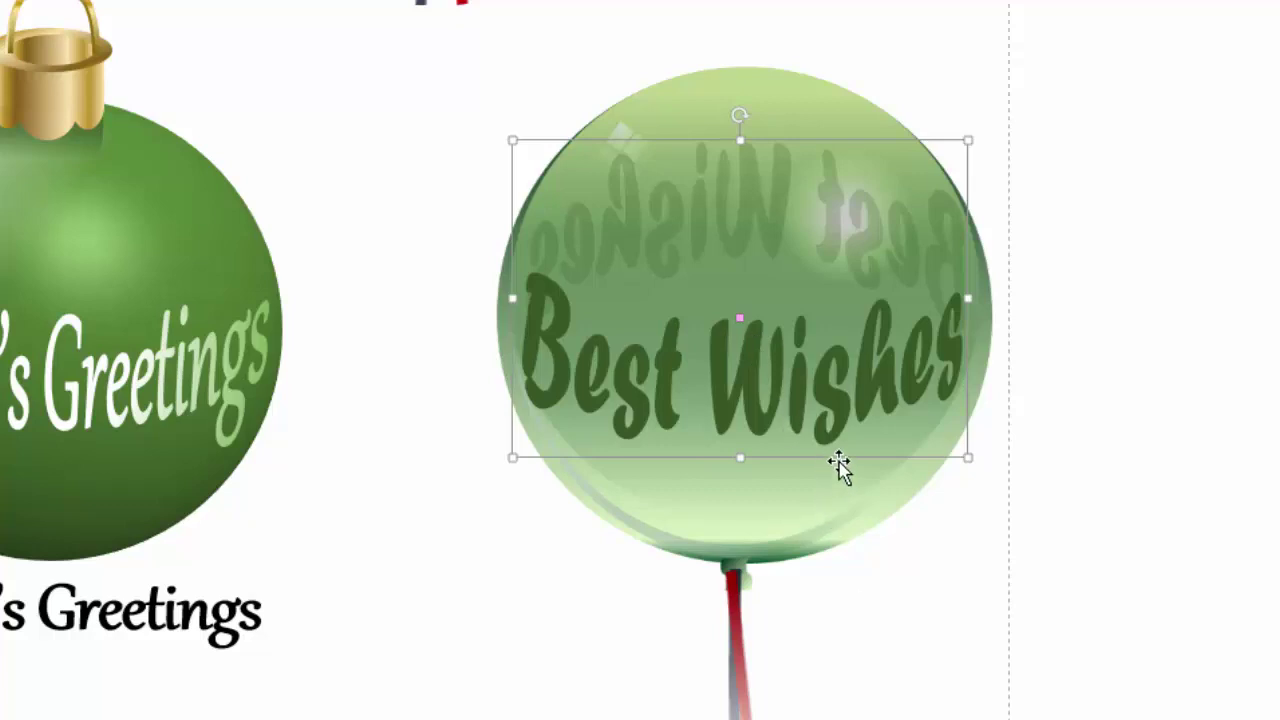
# Move the Best Wishes ring off the balloon to its right and make all its text solid, opaque dark green
pyautogui.moveTo(838, 466); pyautogui.dragTo(966, 353)
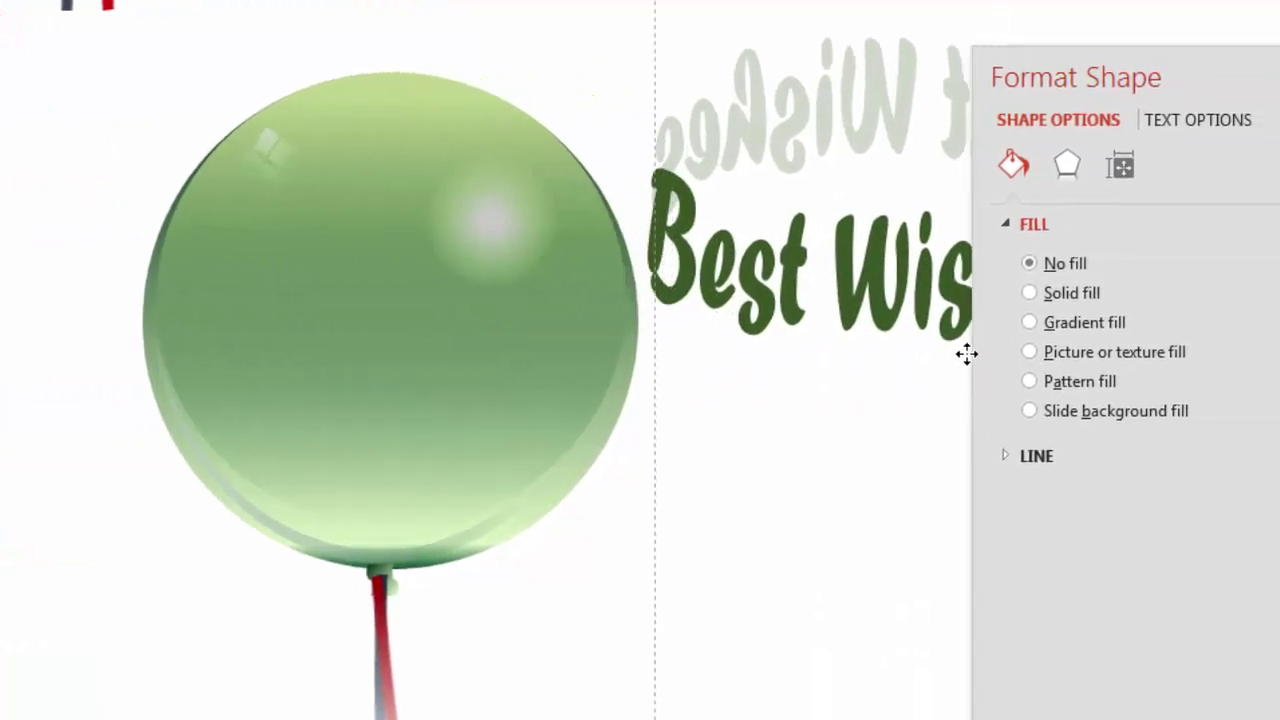
pyautogui.moveTo(1246, 69); pyautogui.dragTo(1279, 187)
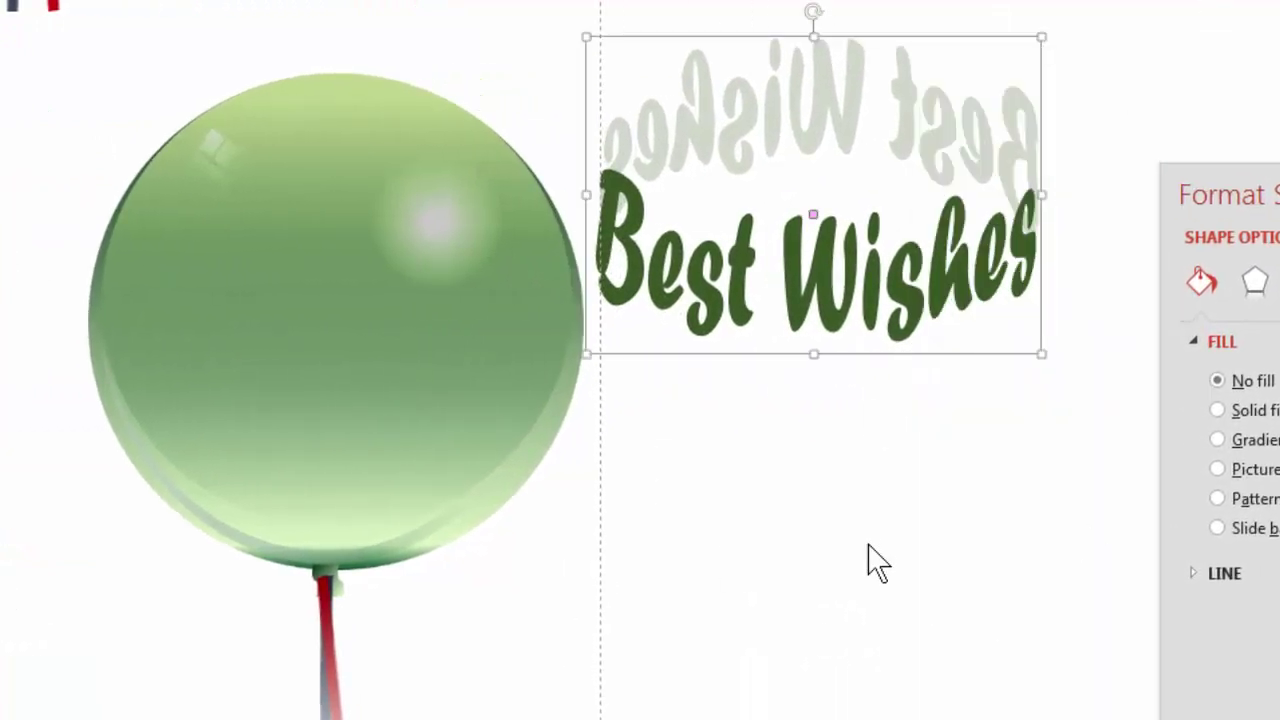
pyautogui.click(1278, 237)
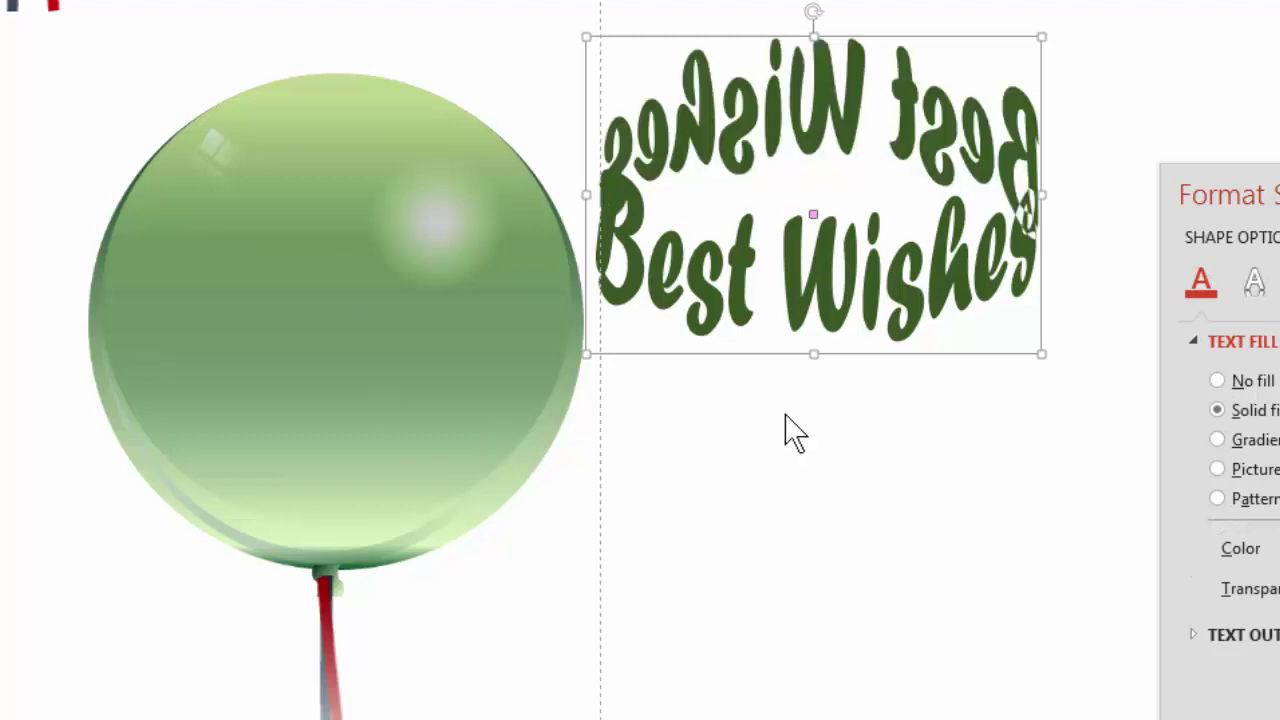
pyautogui.moveTo(758, 357); pyautogui.dragTo(782, 376)
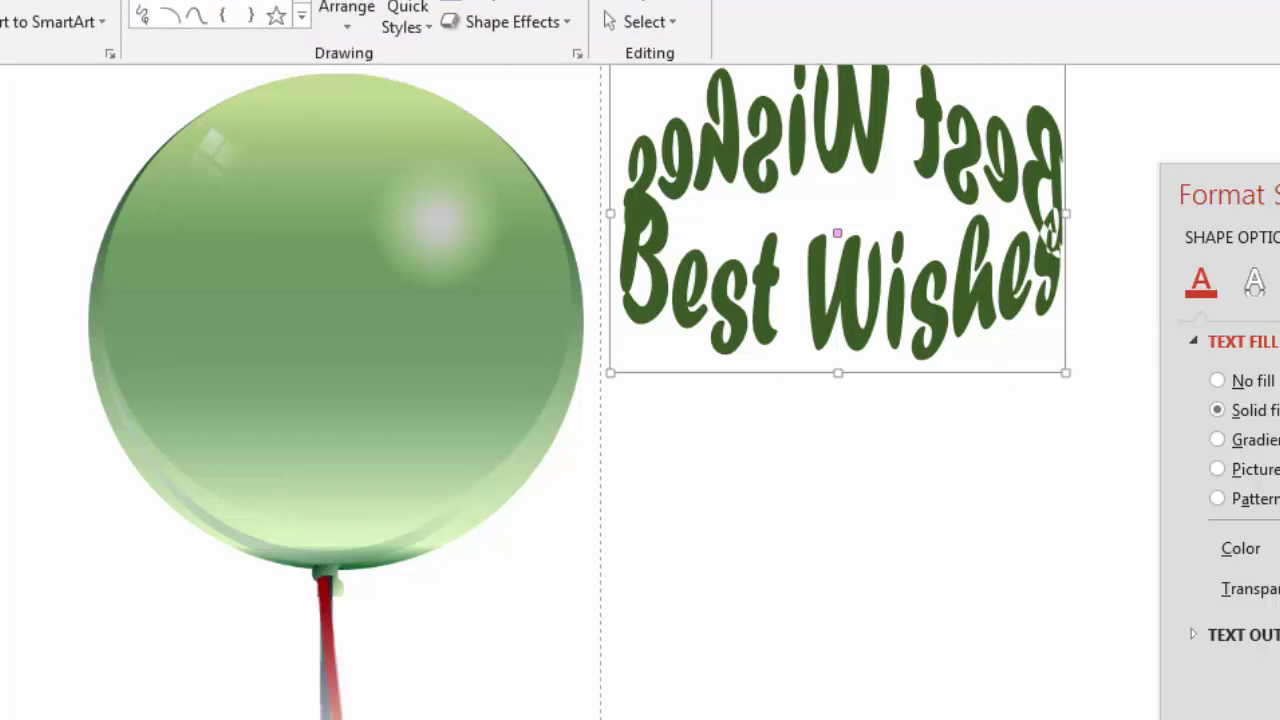
# Paste a copy of the Best Wishes ring as Picture (Enhanced Metafile) and convert it to a Microsoft Office drawing object
pyautogui.hotkey('ctrl', 'alt', 'v')
pyautogui.click(190, 521)
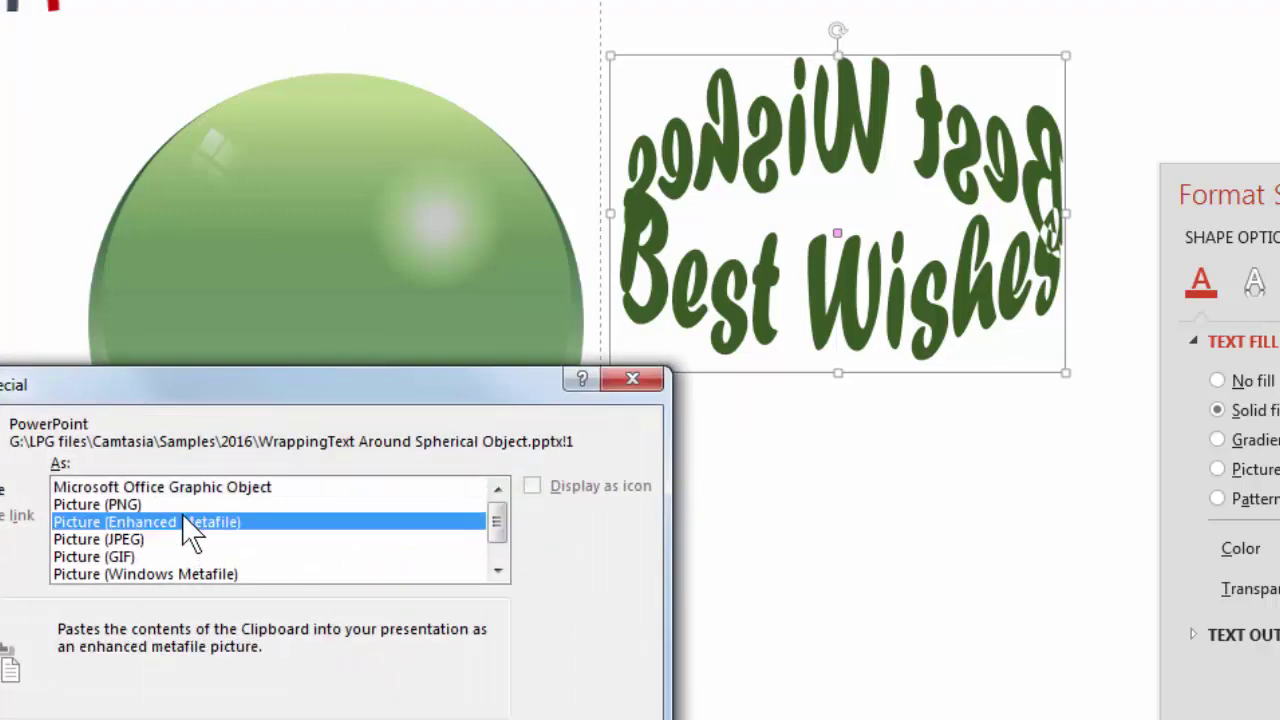
pyautogui.press('Return')
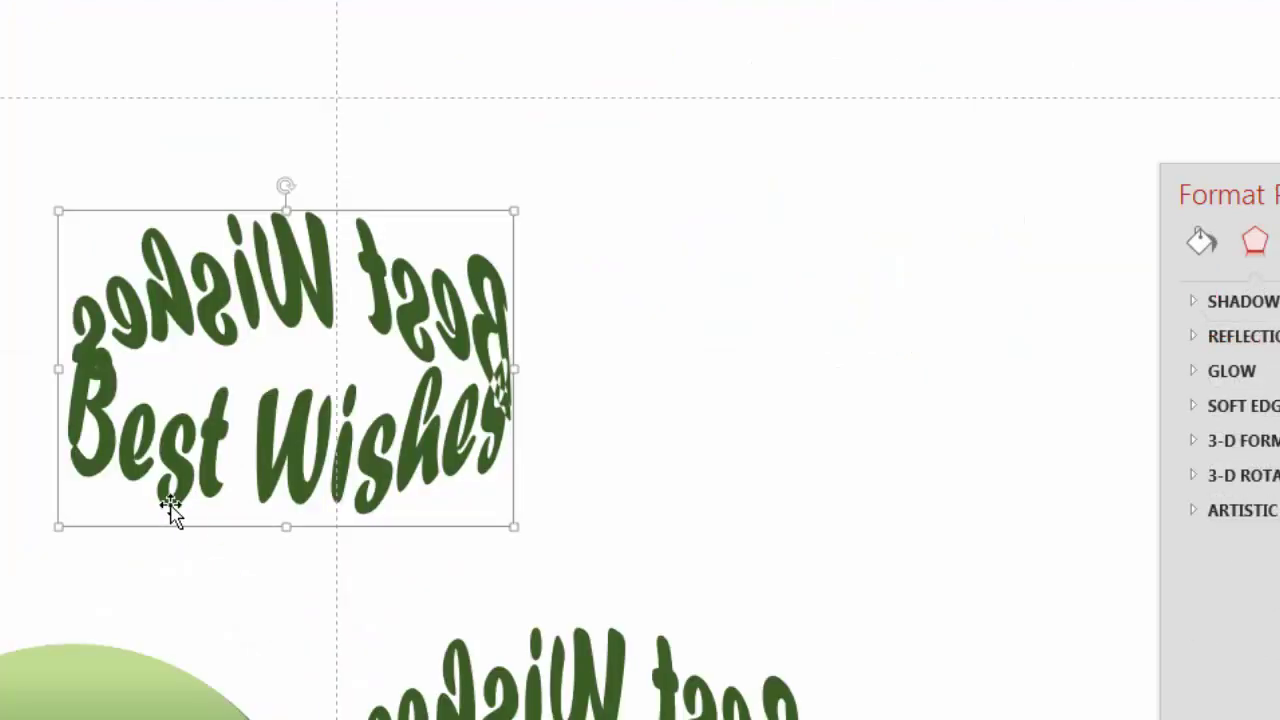
pyautogui.rightClick(184, 537)
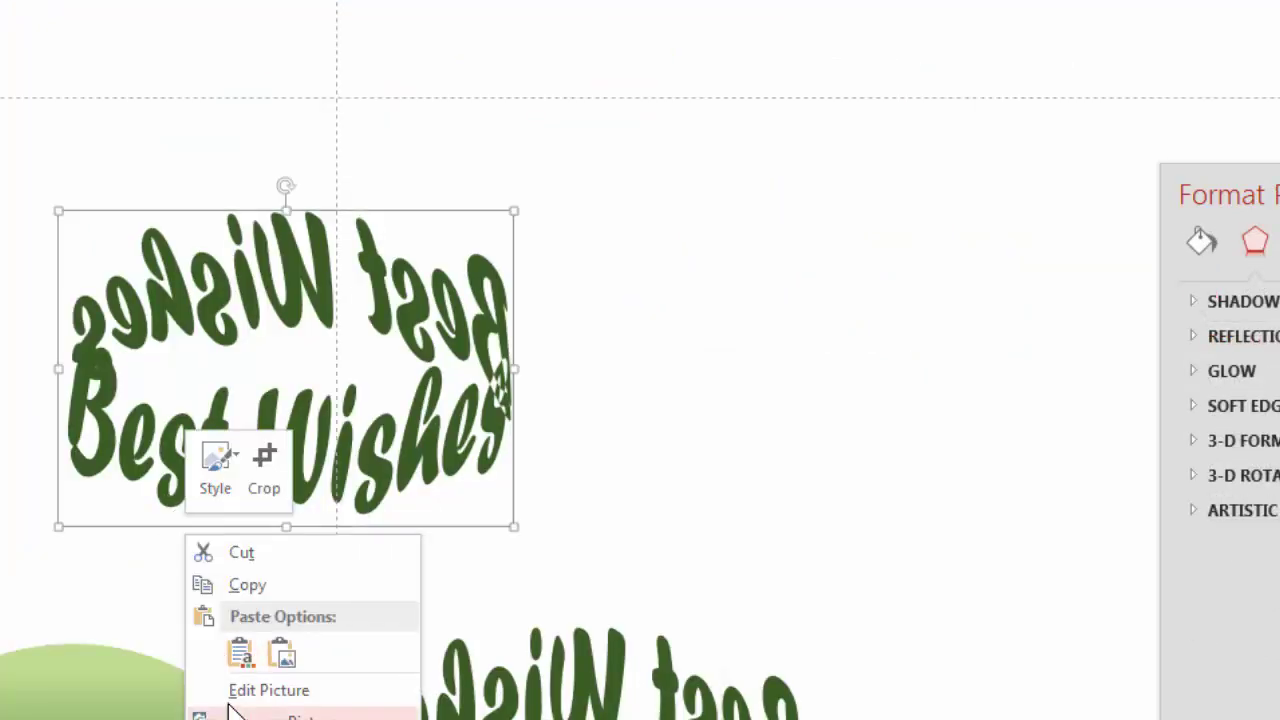
pyautogui.hotkey('ctrl', 'shift', 'g')
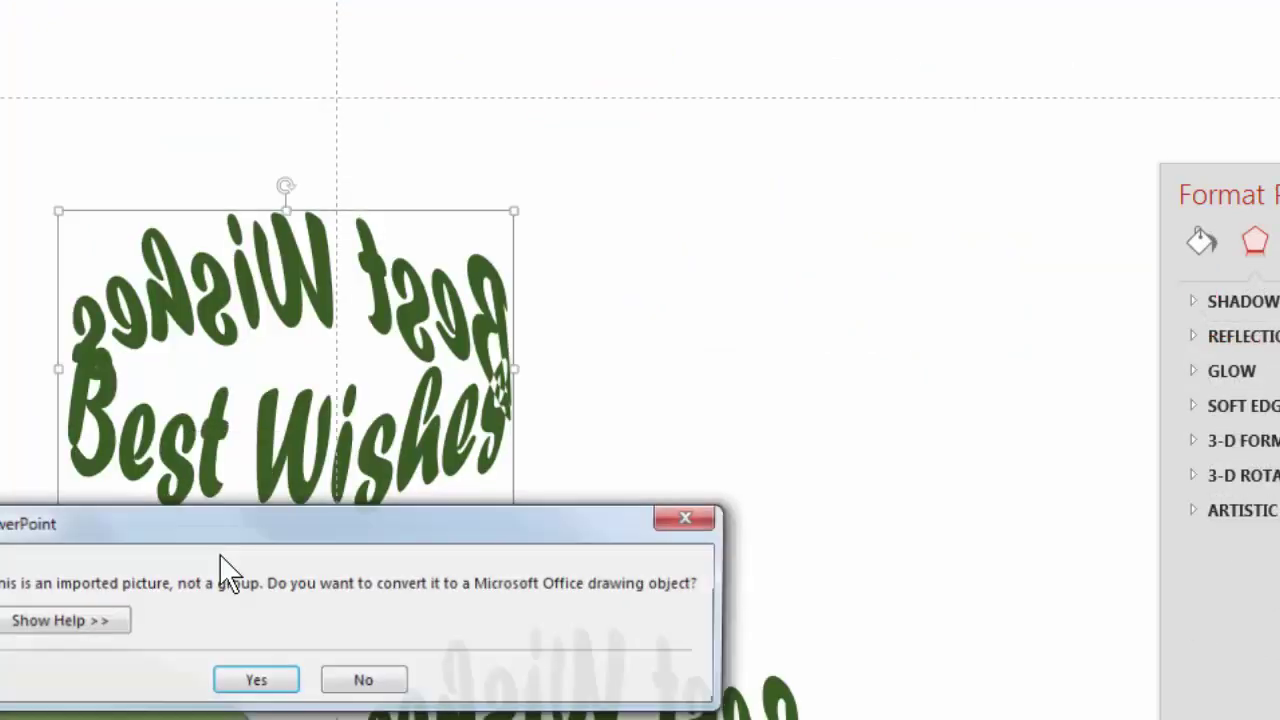
pyautogui.click(254, 680)
# Ungroup the converted Best Wishes drawing and try to pull its wording apart into separate pieces
pyautogui.rightClick(198, 558)
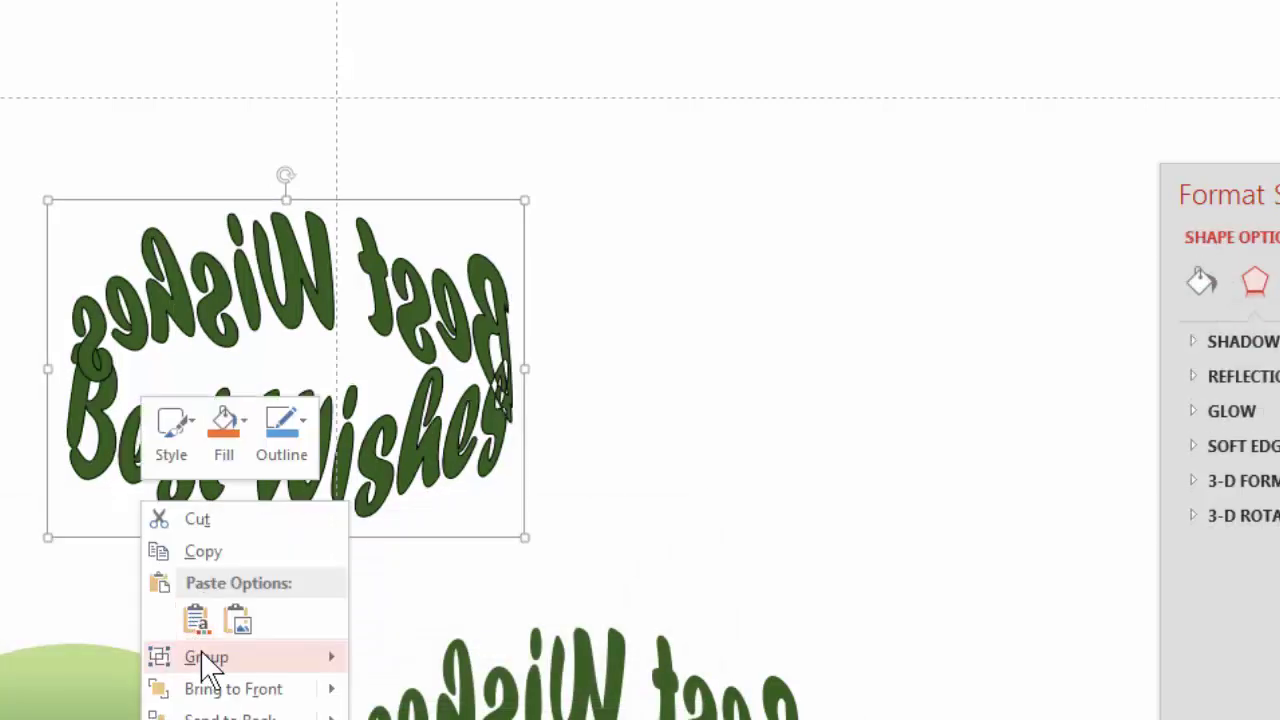
pyautogui.moveTo(243, 660)
pyautogui.click(410, 697)
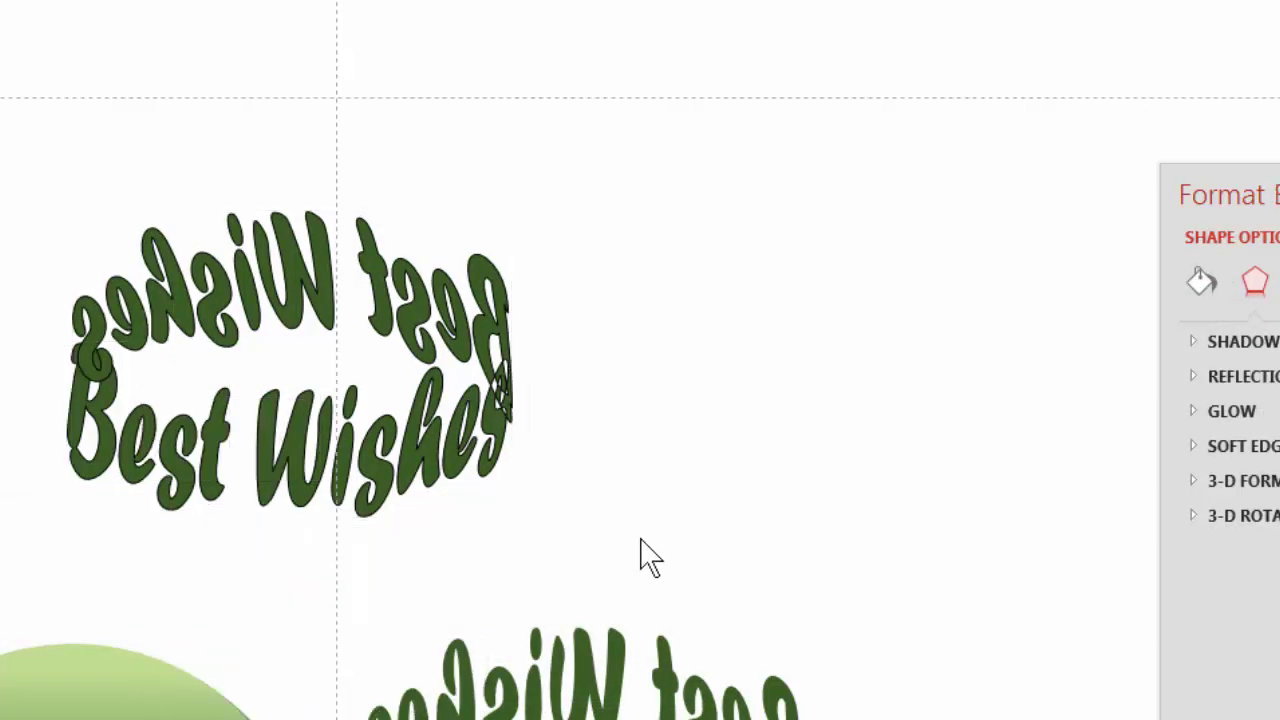
pyautogui.click(376, 528)
pyautogui.moveTo(378, 533); pyautogui.dragTo(840, 470)
pyautogui.click(834, 457)
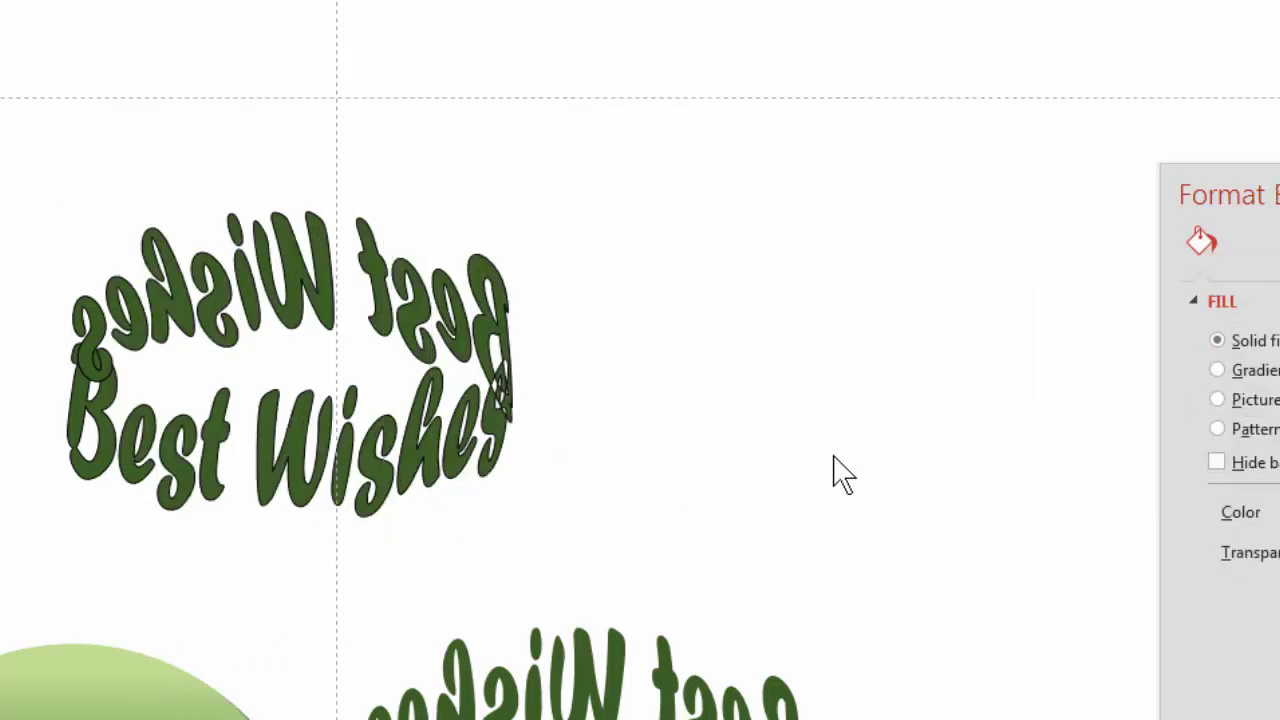
pyautogui.click(437, 448)
pyautogui.moveTo(518, 500); pyautogui.dragTo(879, 495)
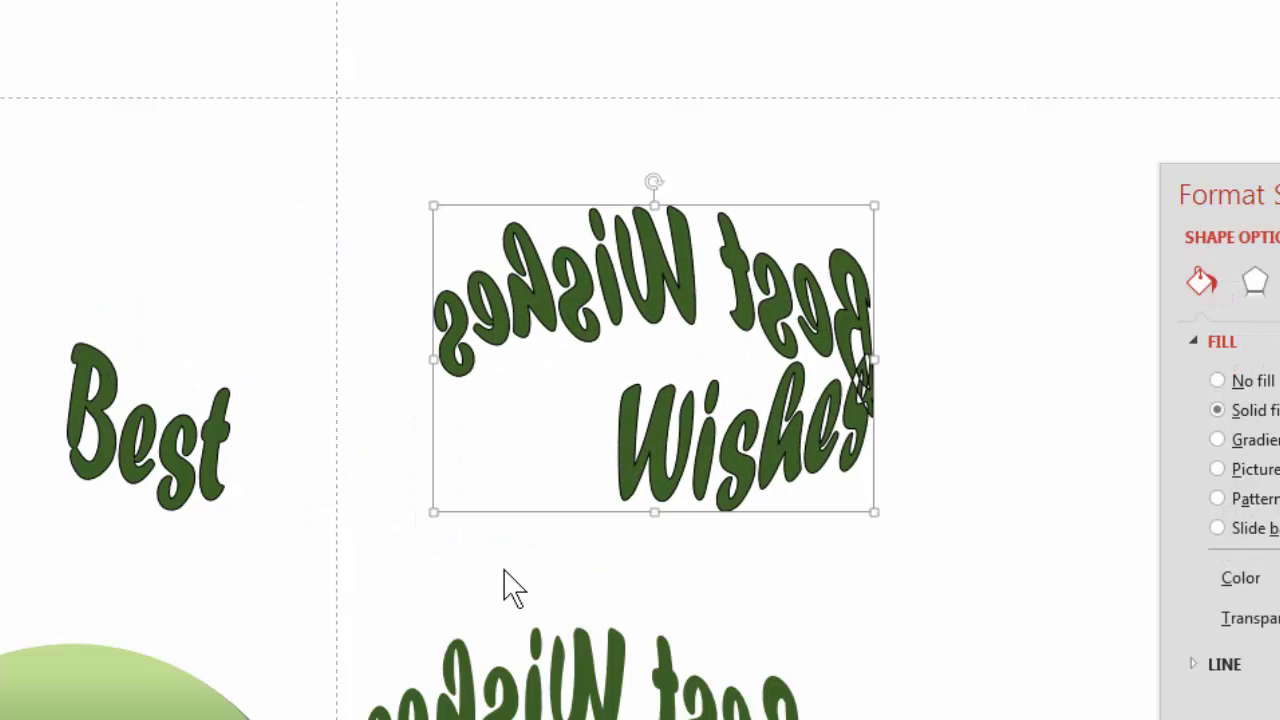
pyautogui.moveTo(514, 517); pyautogui.dragTo(201, 527)
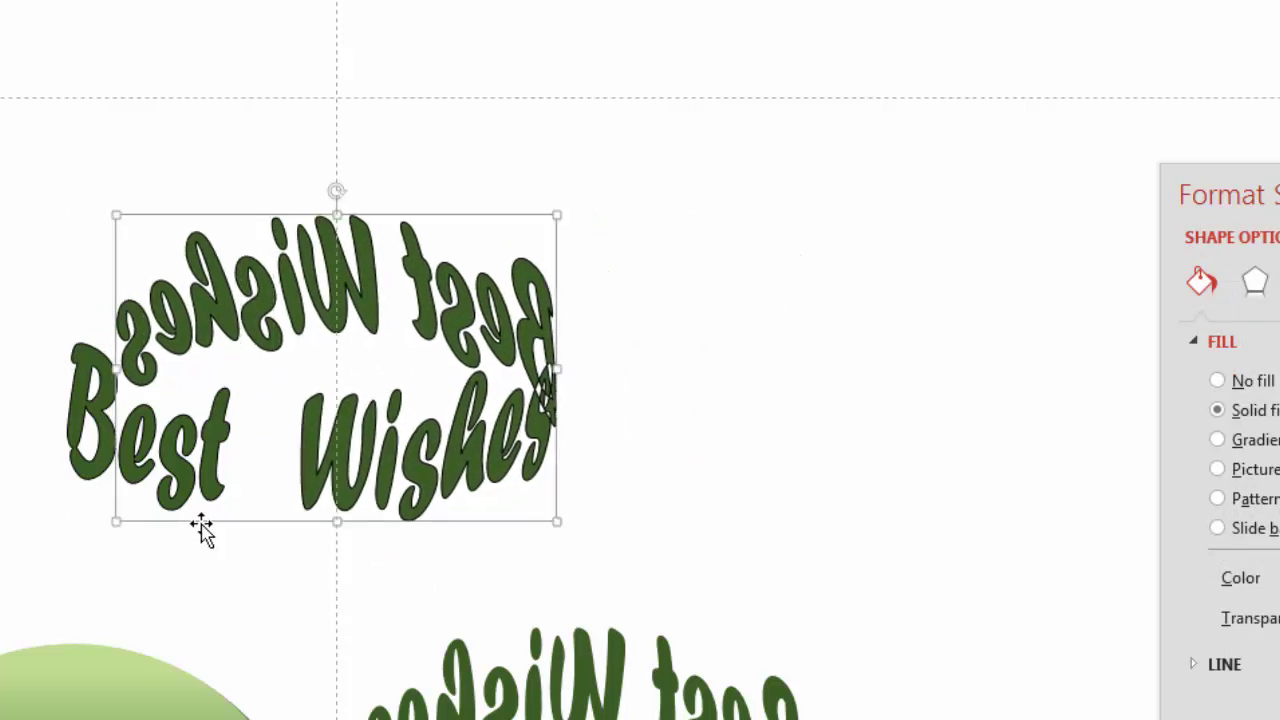
# Delete both pieces of the ungrouped Best Wishes drawing
pyautogui.press('Delete')
pyautogui.click(195, 490)
pyautogui.press('Delete')
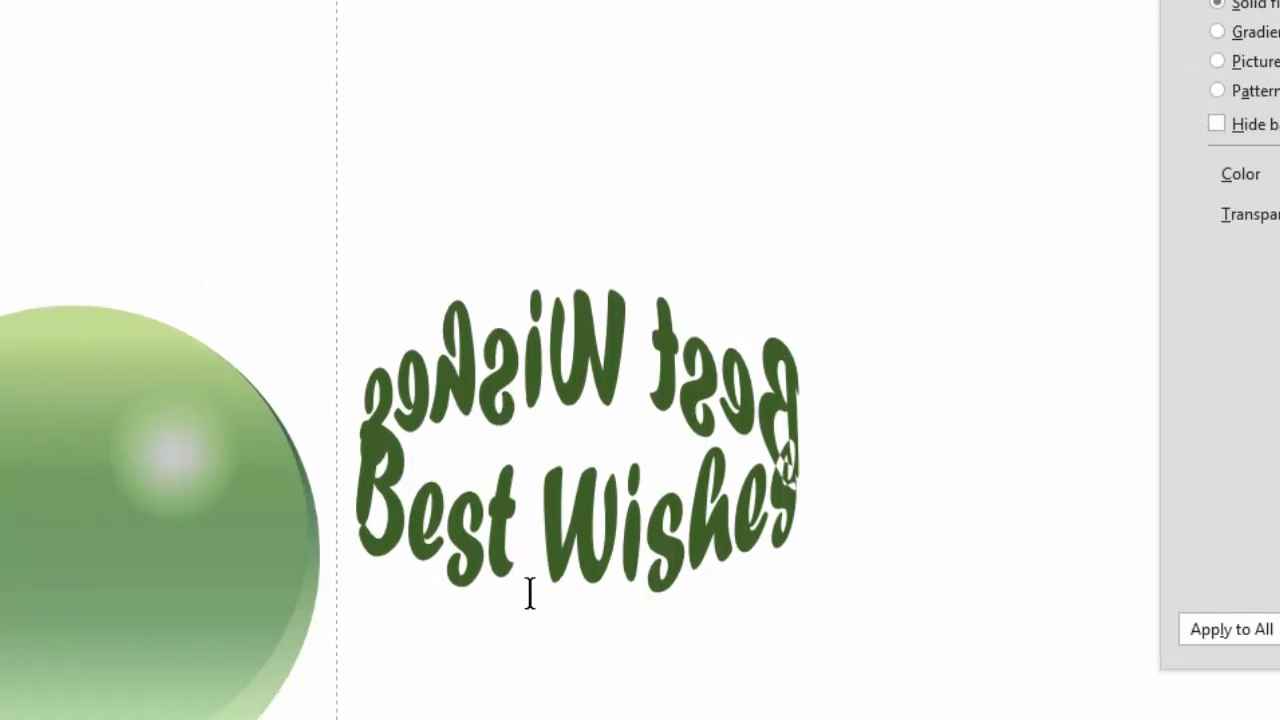
# Thin the band of the original Best Wishes ring slightly with the warp adjustment and place a duplicate above it
pyautogui.click(536, 565)
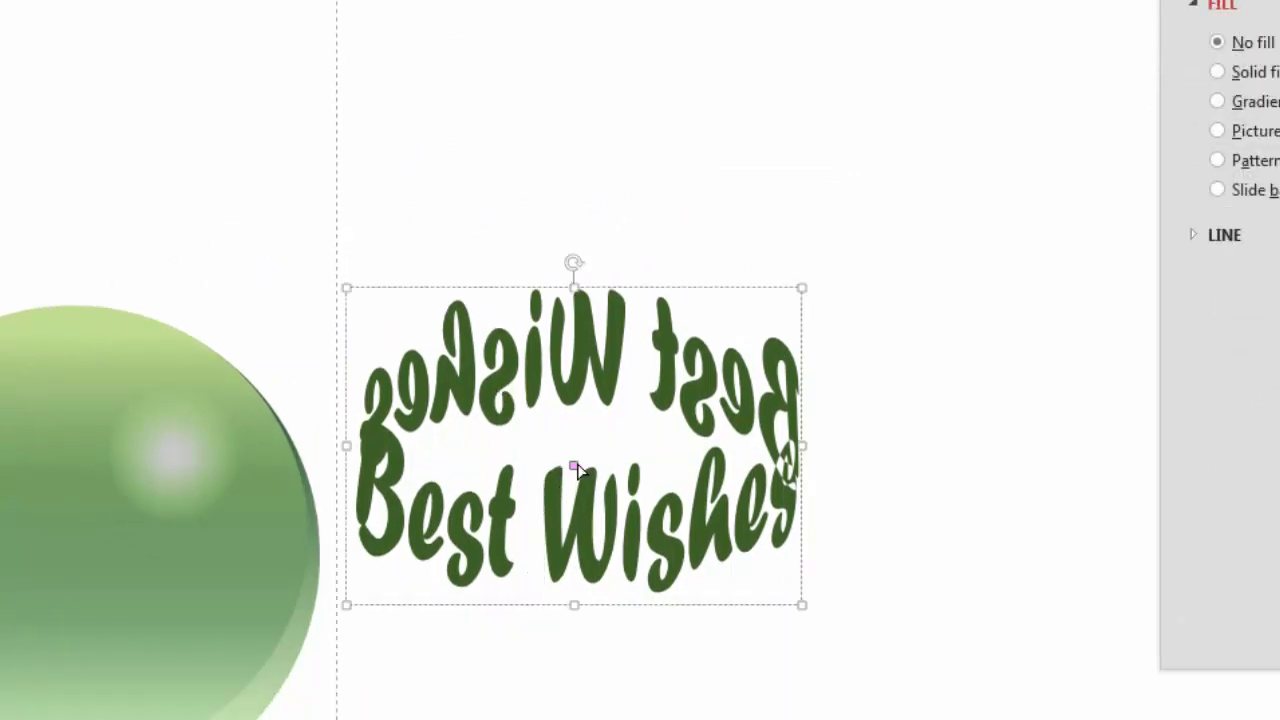
pyautogui.moveTo(574, 467); pyautogui.dragTo(574, 491)
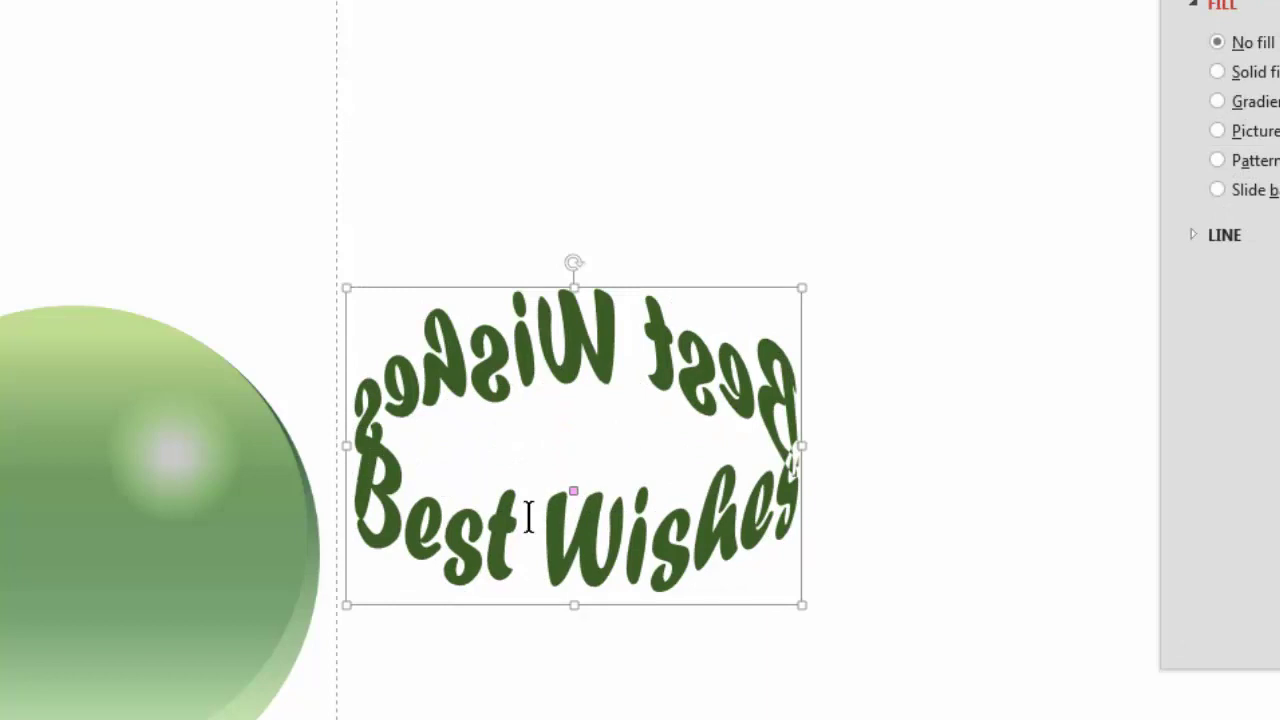
pyautogui.moveTo(545, 612); pyautogui.dragTo(543, 258)
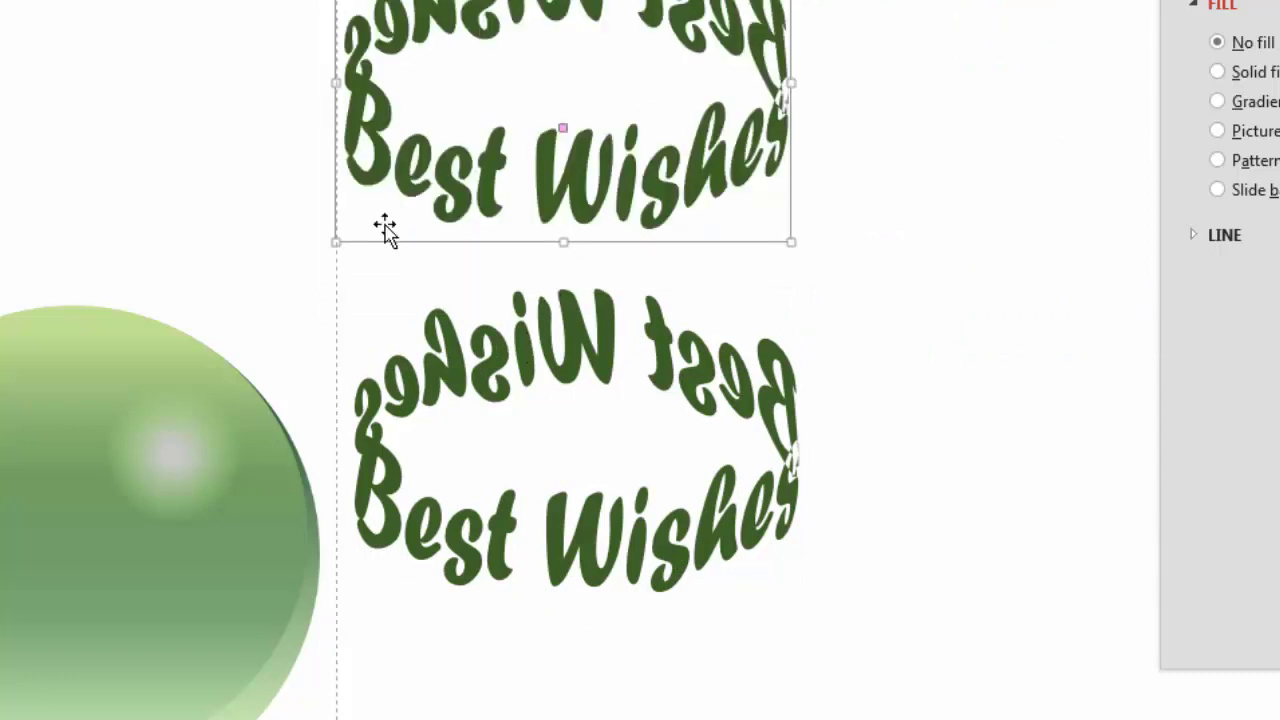
# Set the front Best Wishes text in the upper duplicate ring to No fill
pyautogui.moveTo(348, 135); pyautogui.dragTo(714, 194)
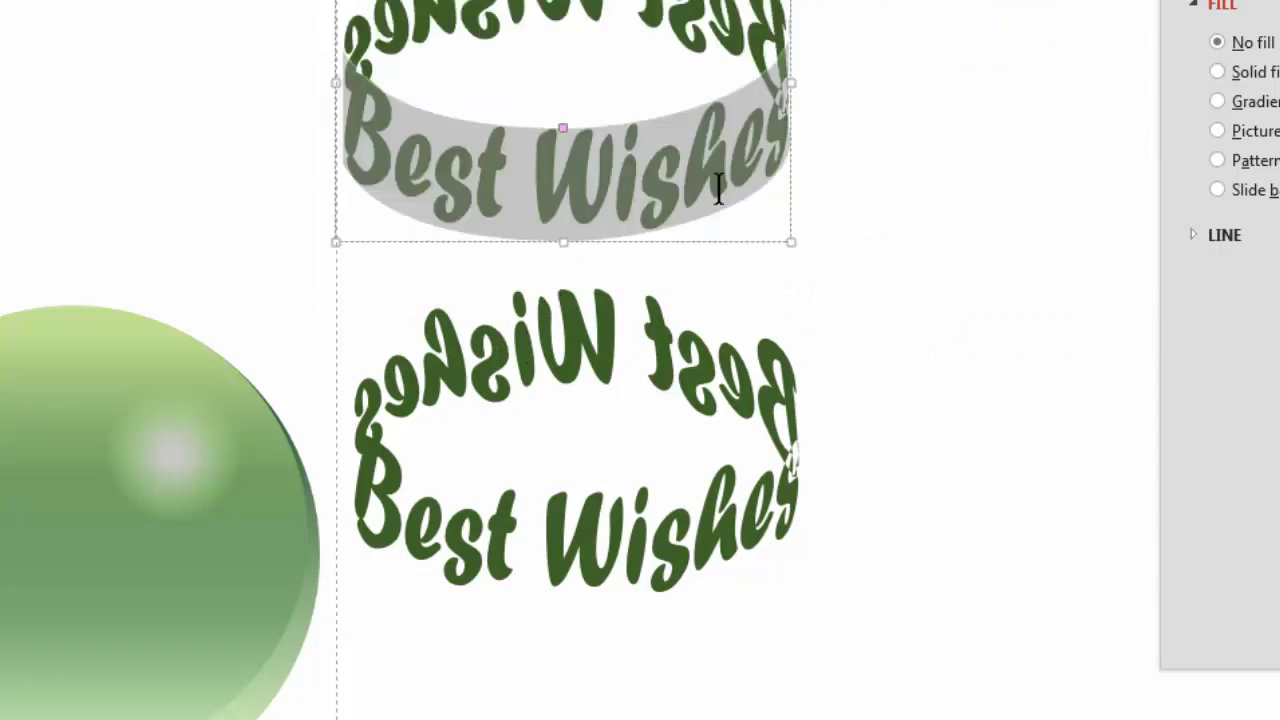
pyautogui.click(1230, 44)
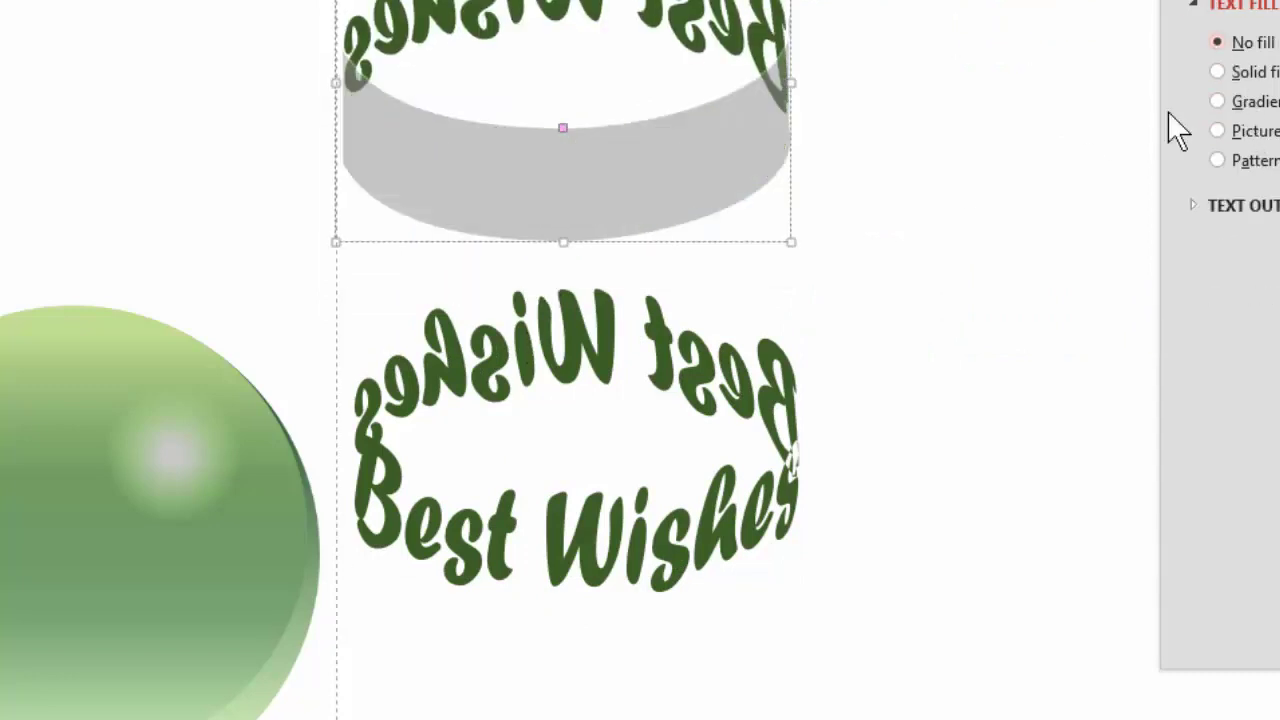
# Set the rear Best Wishes text in the lower ring to No fill
pyautogui.click(365, 405)
pyautogui.moveTo(365, 400); pyautogui.dragTo(786, 340)
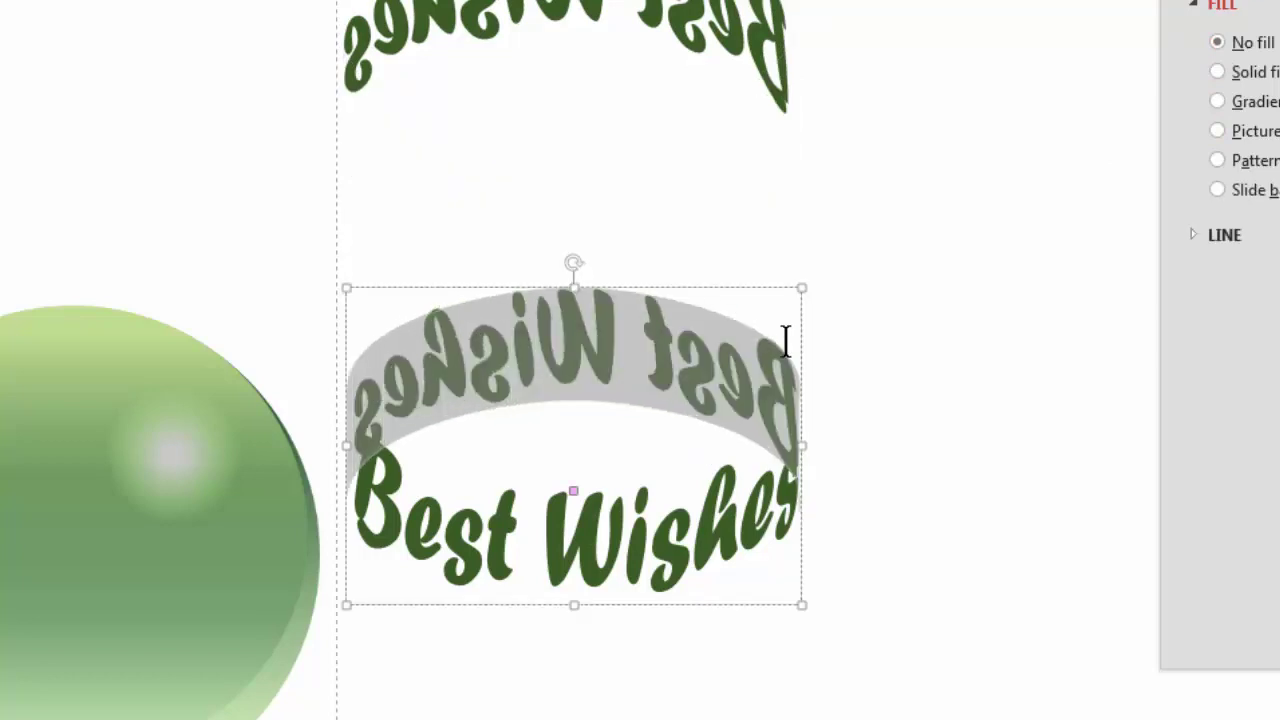
pyautogui.click(1217, 42)
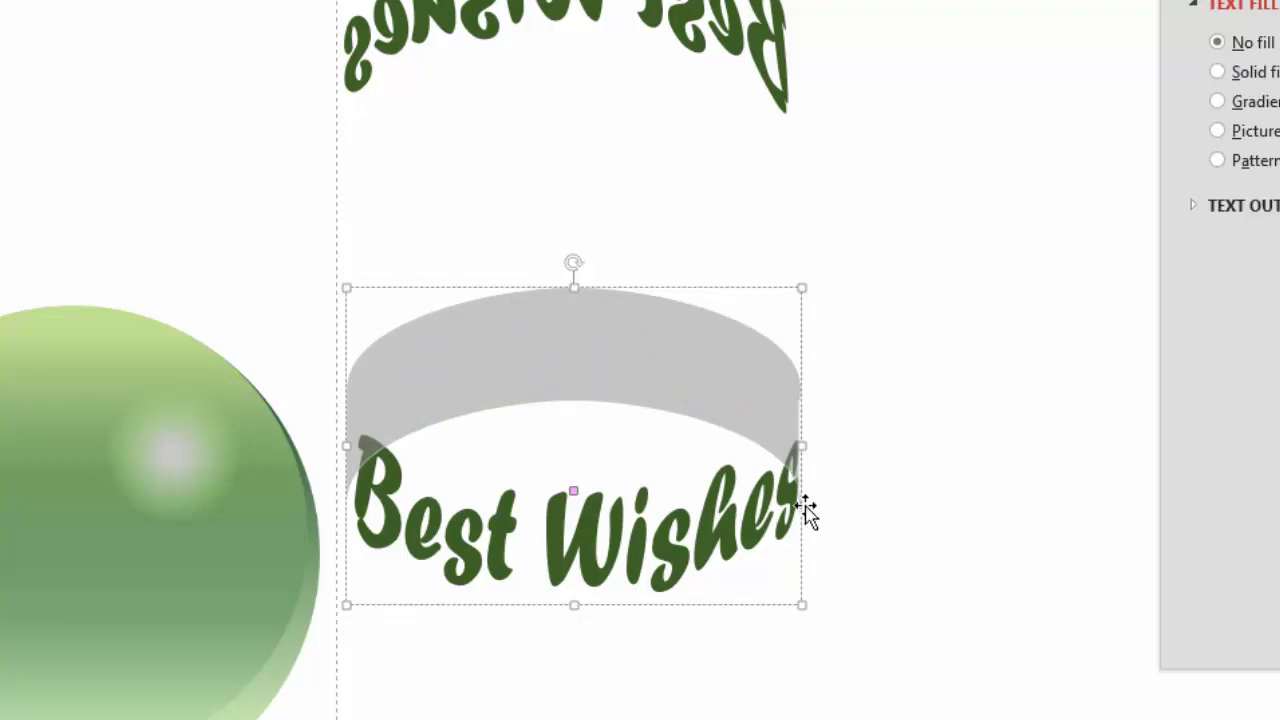
pyautogui.click(882, 538)
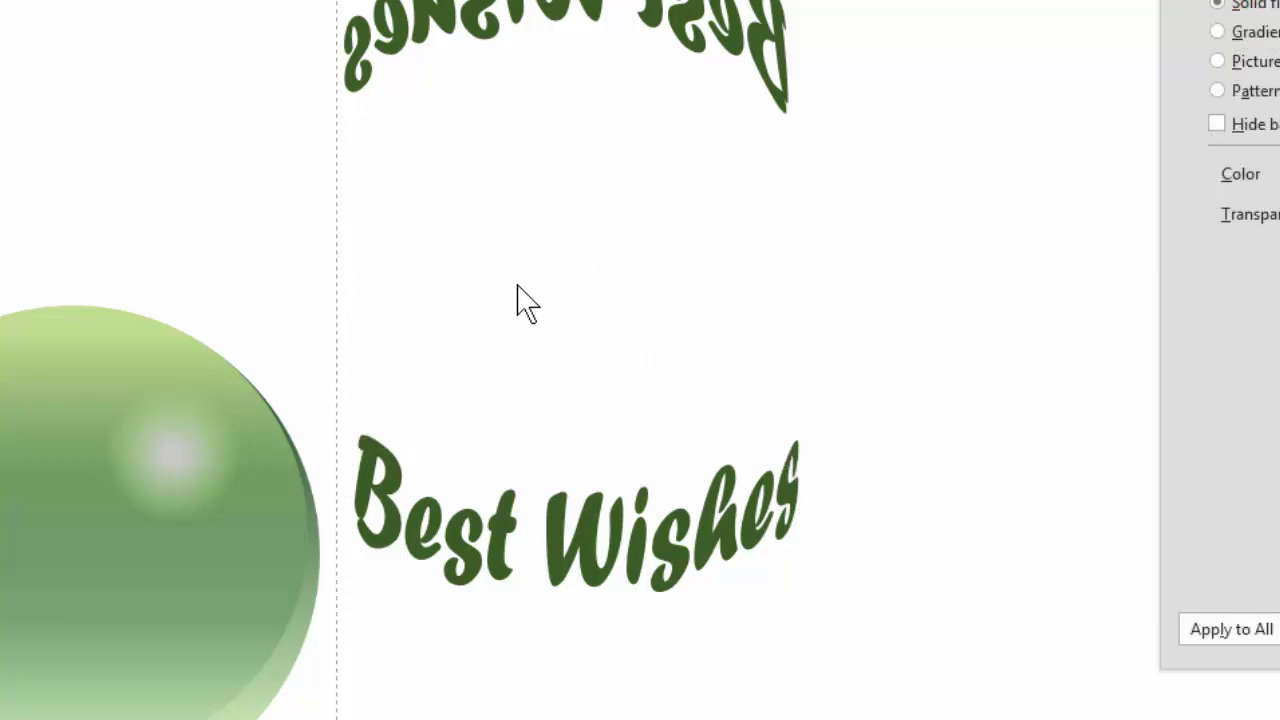
# Paste a copy of the lower ring with its front Best Wishes text as an enhanced metafile picture and place it above the green balloon
pyautogui.click(486, 530)
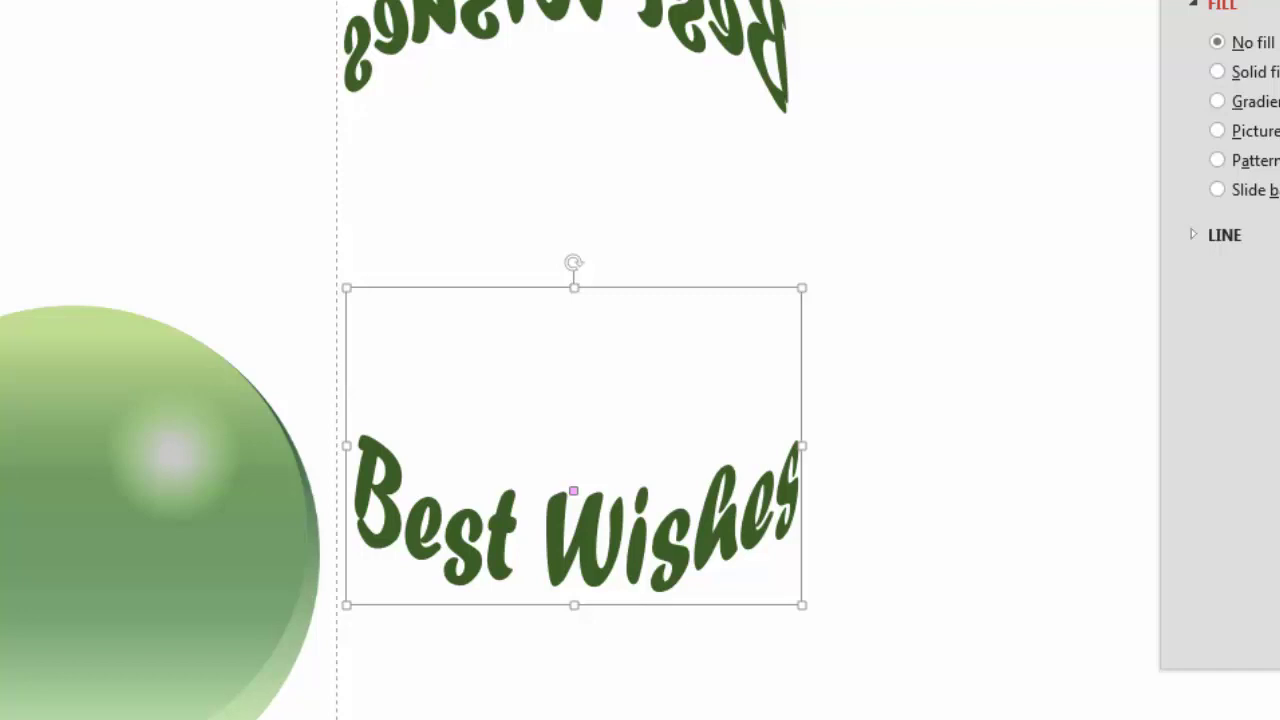
pyautogui.hotkey('ctrl', 'alt', 'v')
pyautogui.click(158, 184)
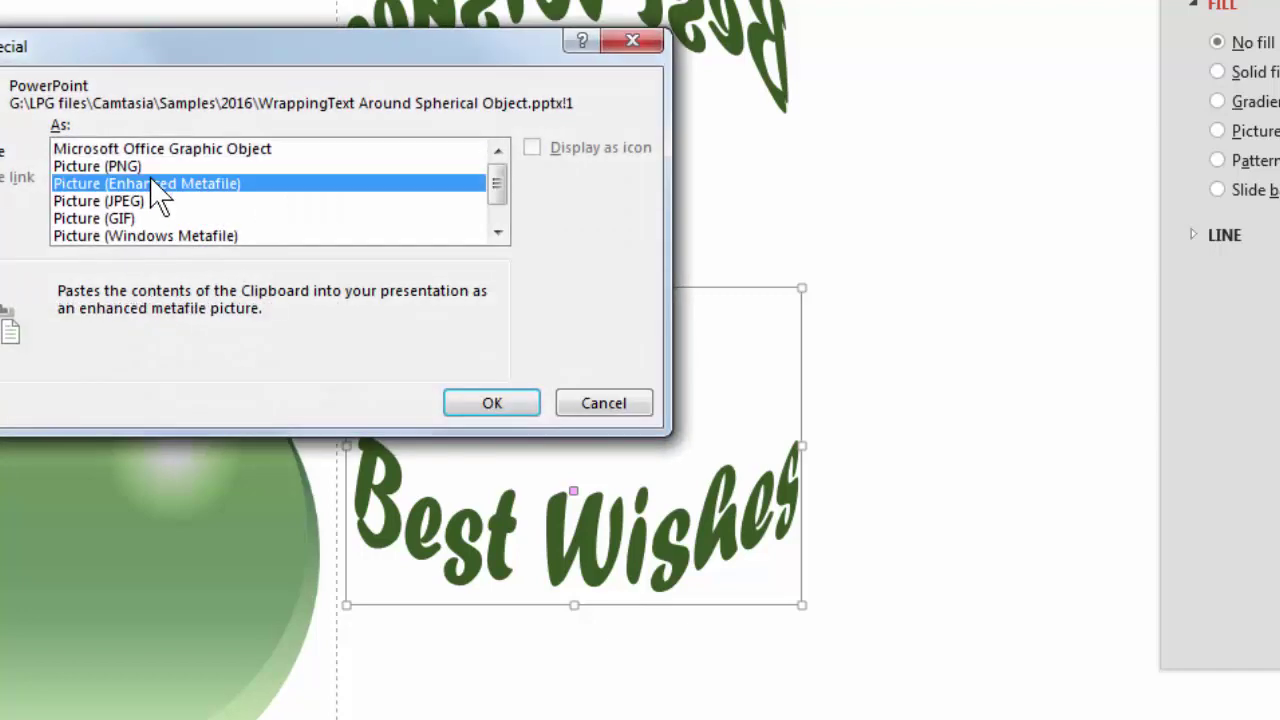
pyautogui.click(475, 406)
pyautogui.moveTo(436, 431); pyautogui.dragTo(310, 264)
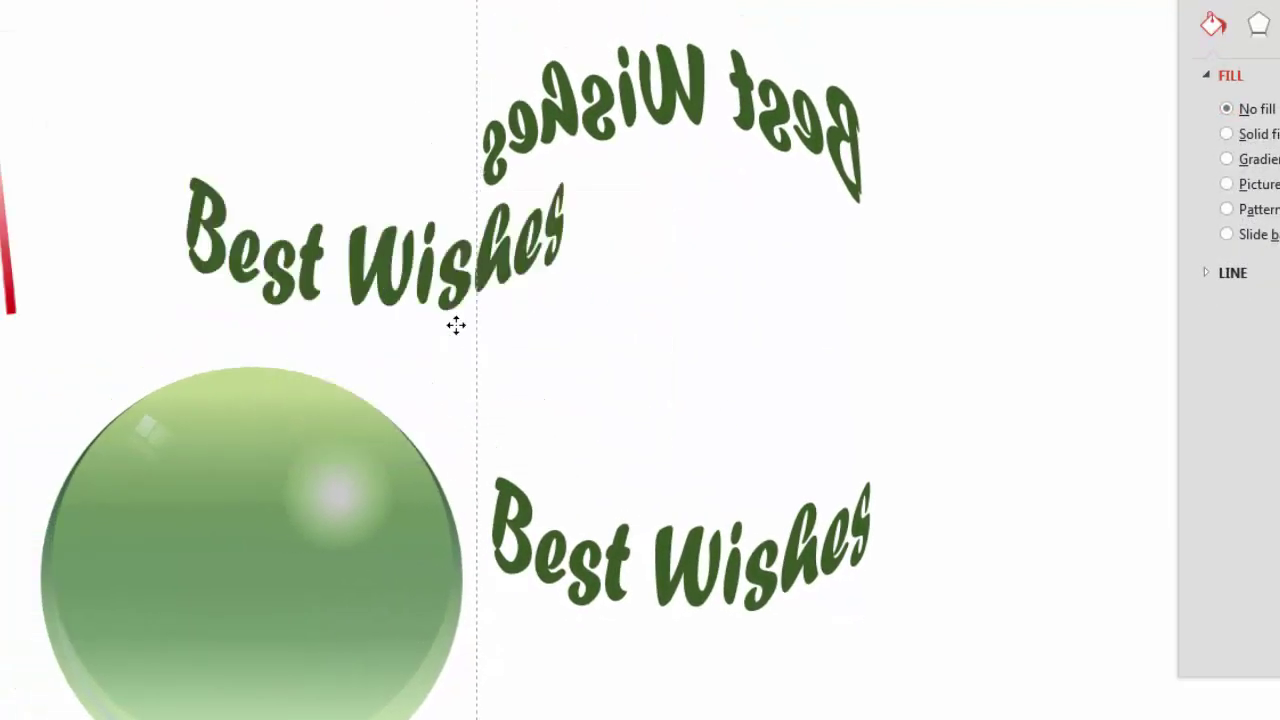
pyautogui.moveTo(456, 325); pyautogui.dragTo(424, 326)
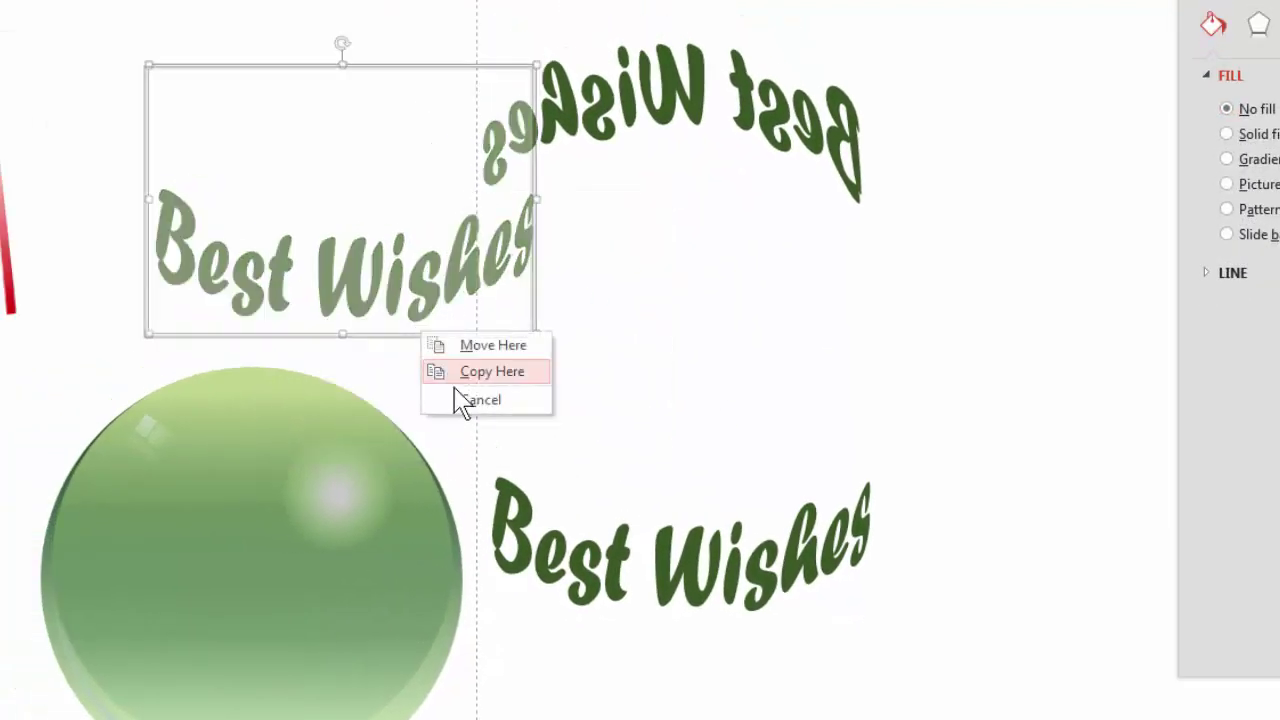
pyautogui.click(428, 345)
# Convert the pasted front Best Wishes picture into a Microsoft Office drawing object
pyautogui.rightClick(354, 330)
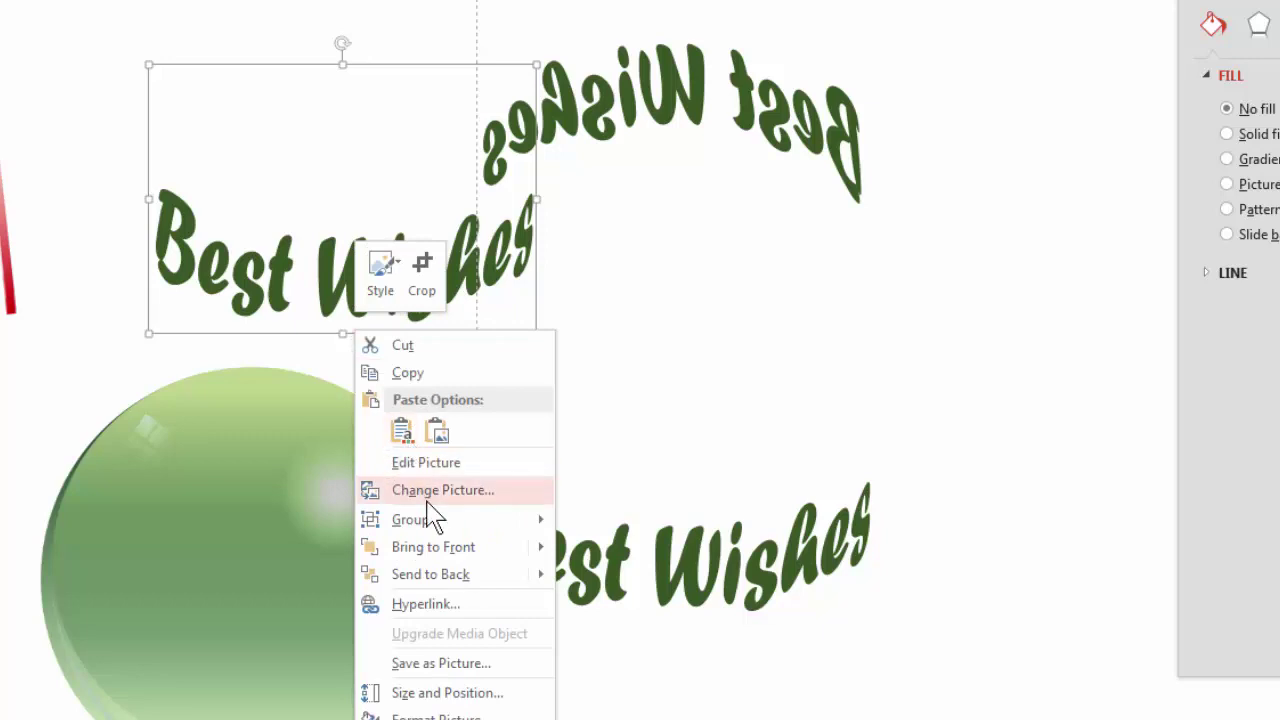
pyautogui.moveTo(430, 519)
pyautogui.click(638, 580)
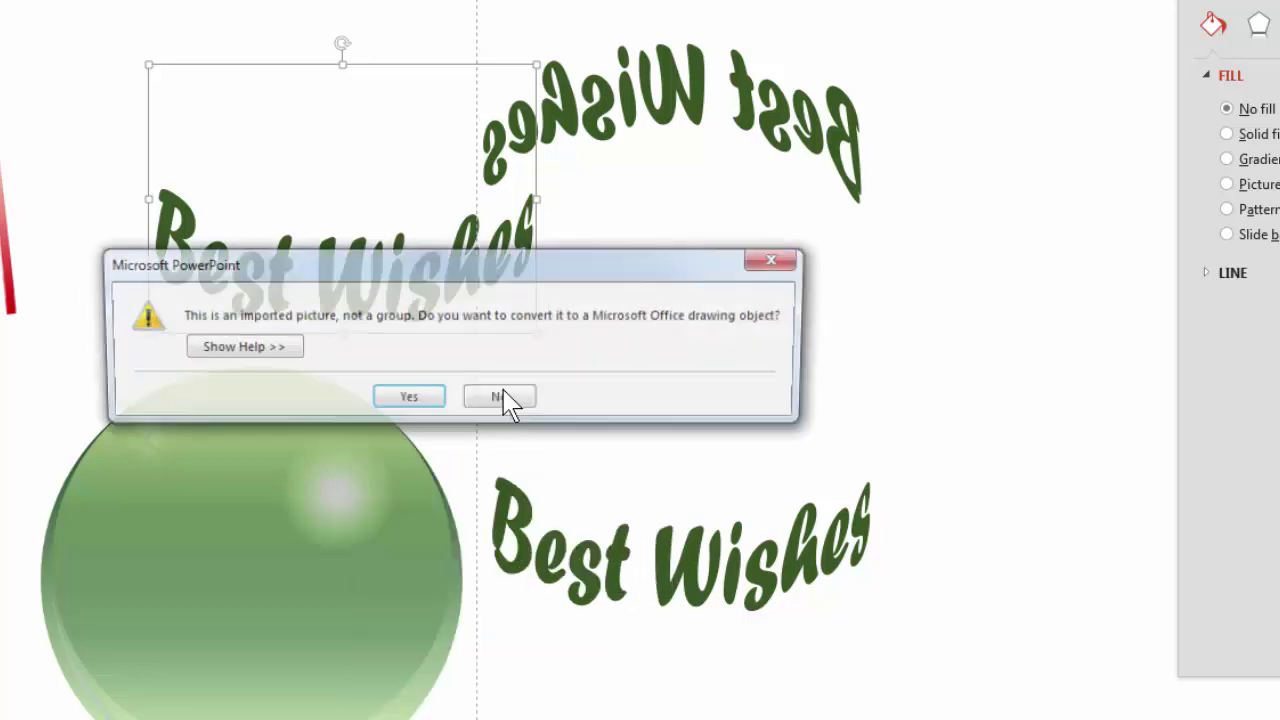
pyautogui.click(395, 400)
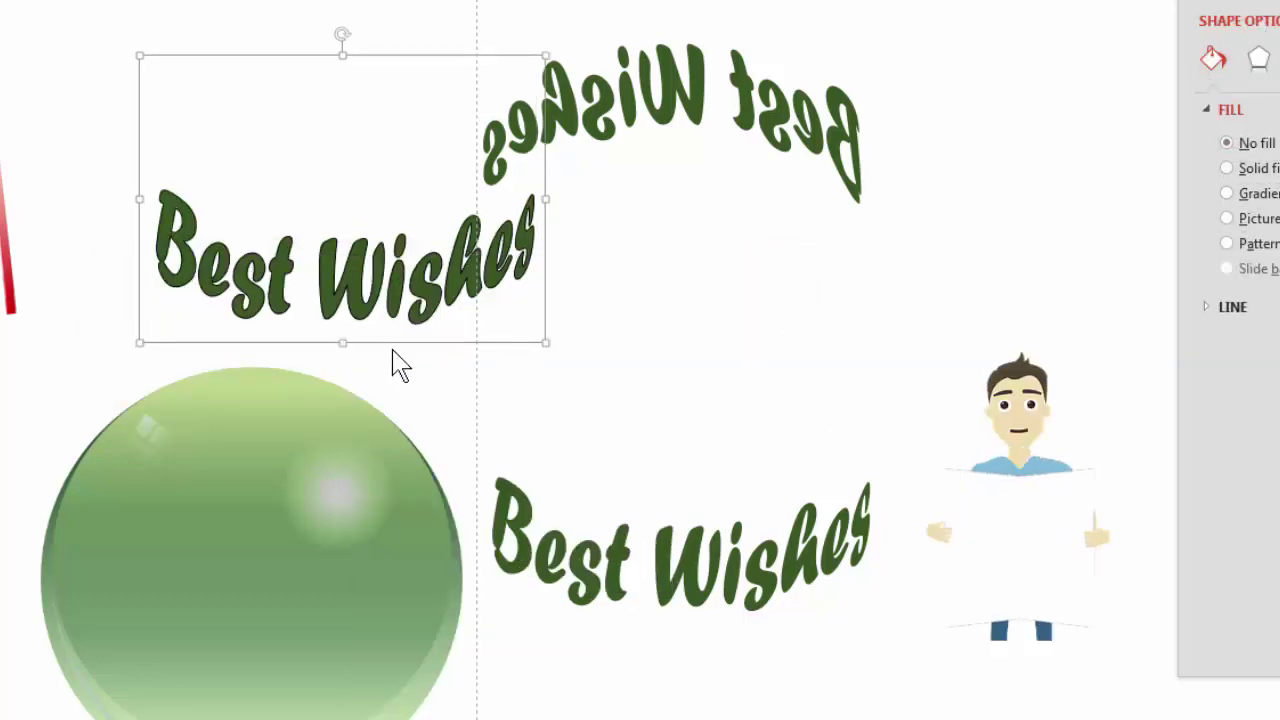
# Ungroup the converted front Best Wishes drawing and delete its empty background frame
pyautogui.rightClick(396, 343)
pyautogui.moveTo(451, 475)
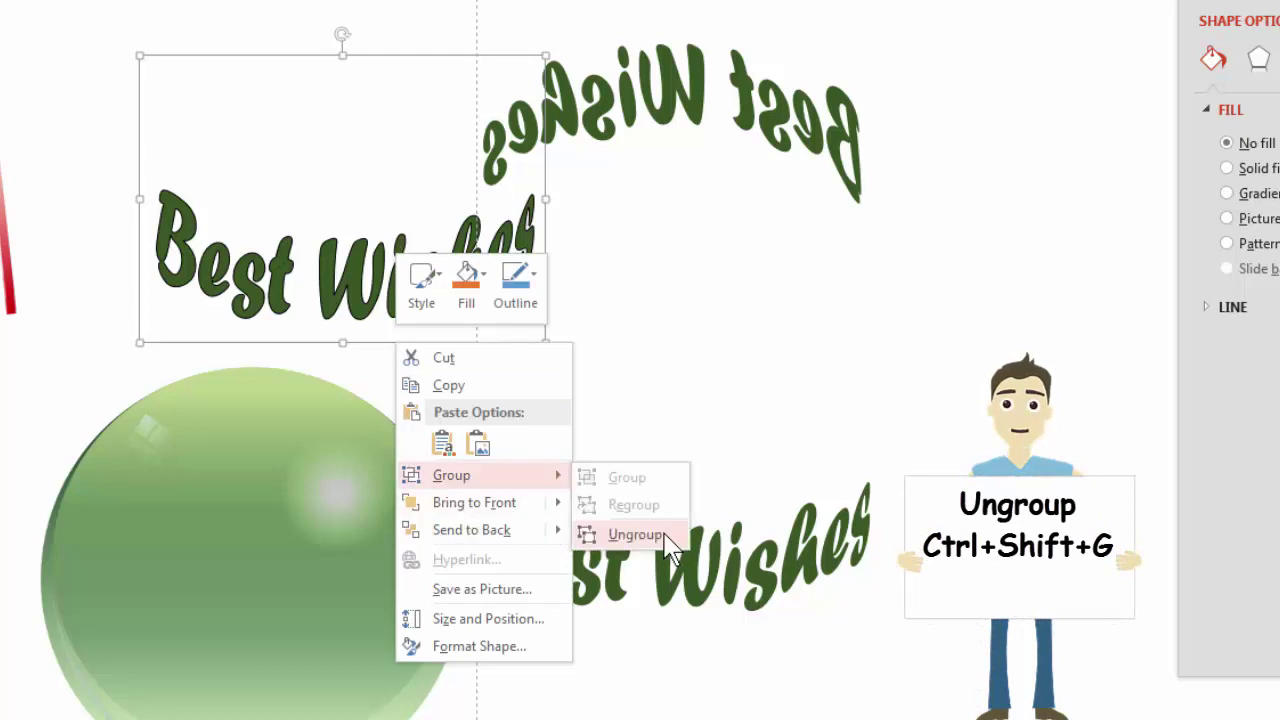
pyautogui.click(636, 535)
pyautogui.click(409, 106)
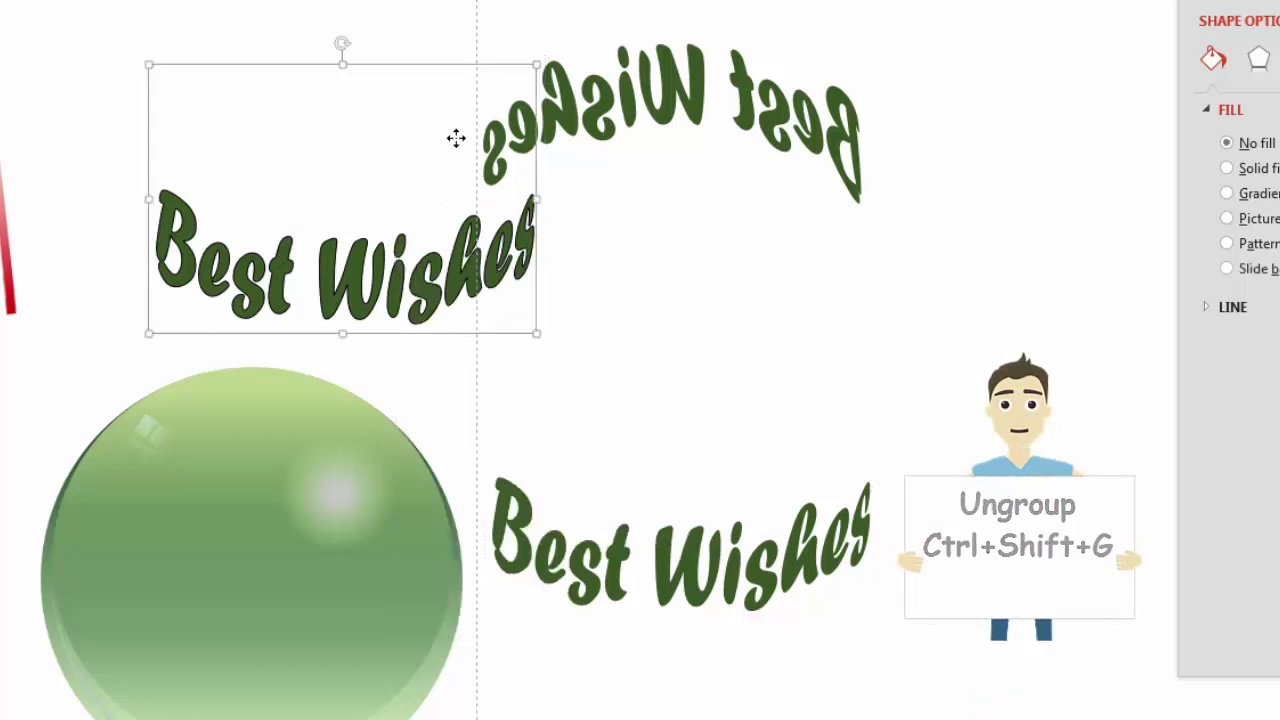
pyautogui.click(1001, 253)
pyautogui.press('Delete')
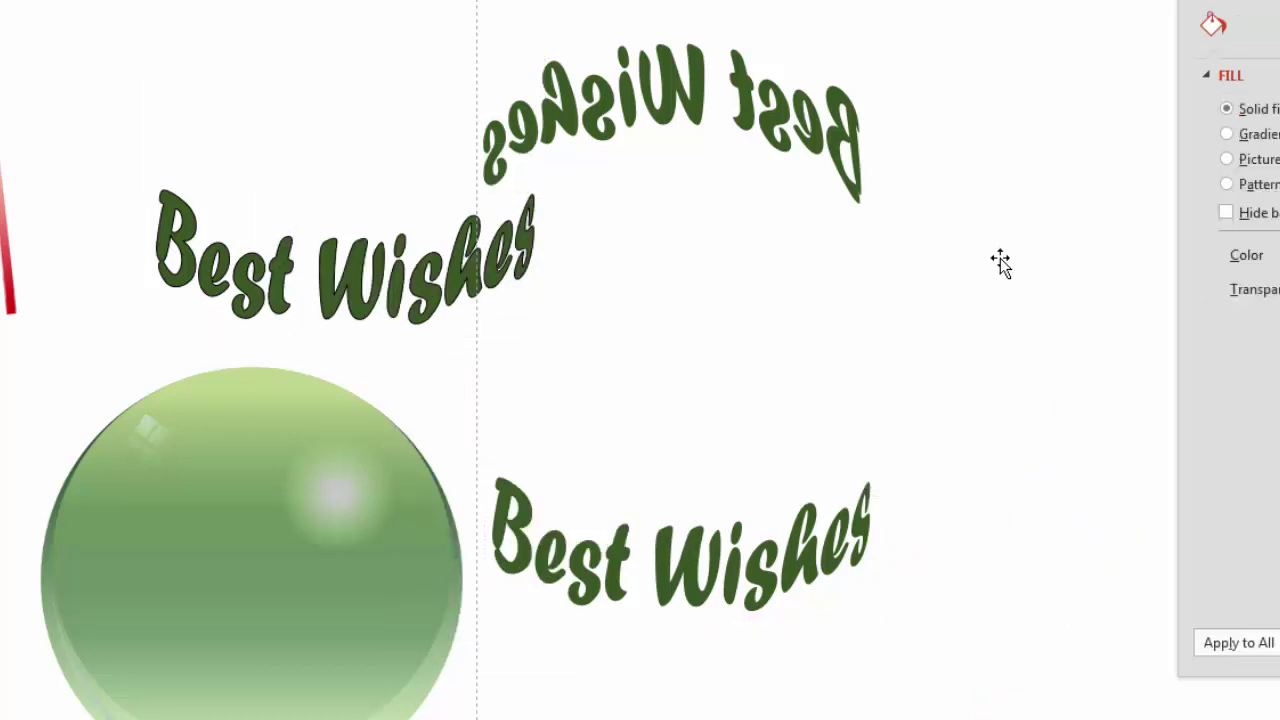
# Group the separate front words Best and Wishes into one object
pyautogui.click(248, 298)
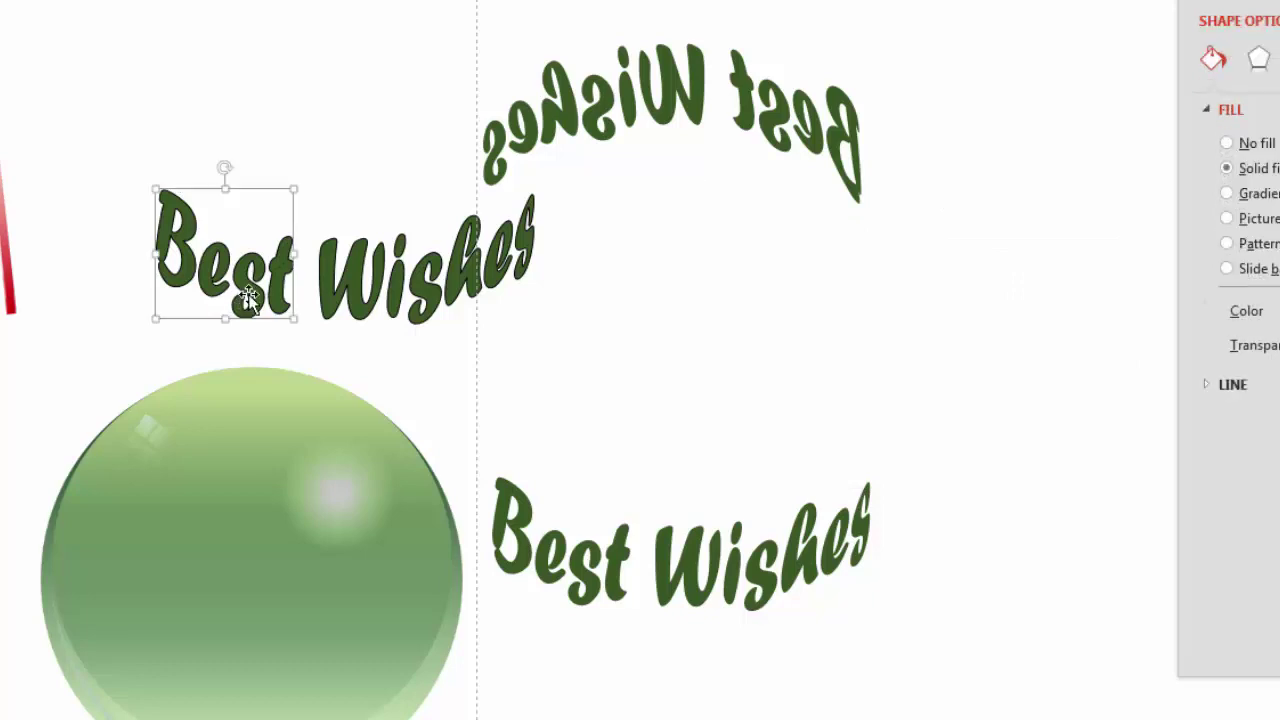
pyautogui.keyDown('shift'); pyautogui.click(431, 318); pyautogui.keyUp('shift')
pyautogui.rightClick(428, 305)
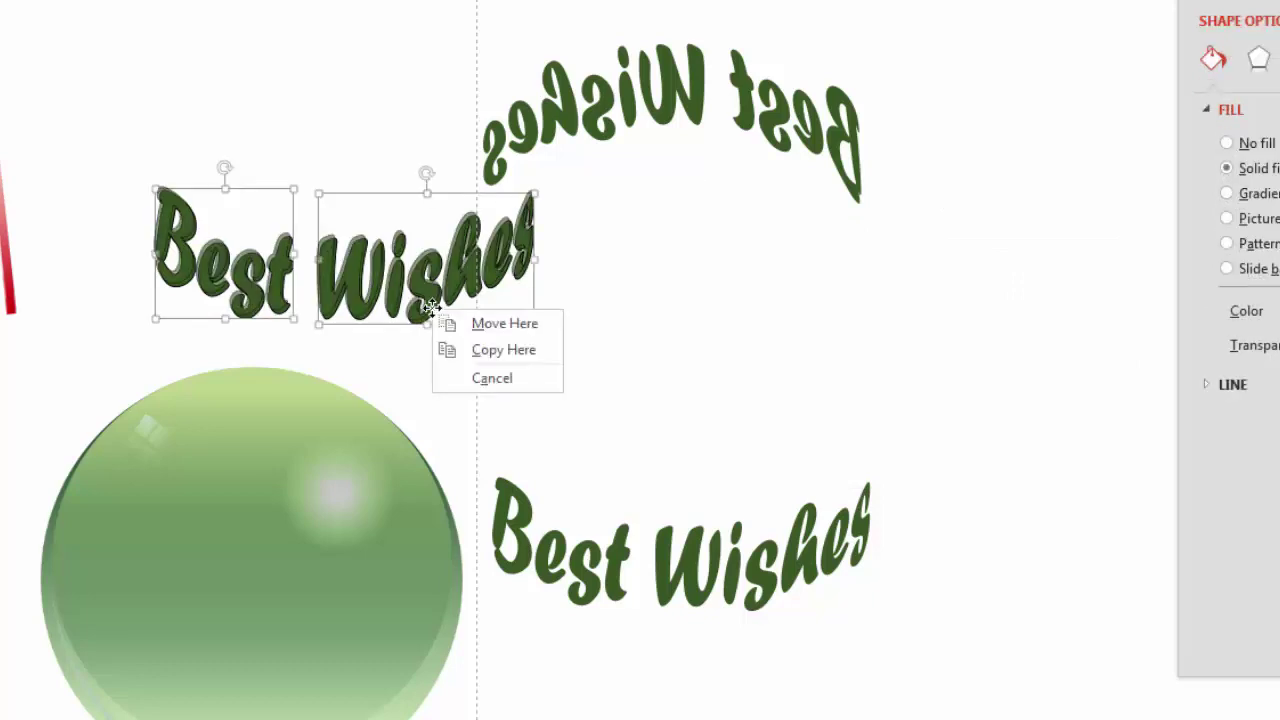
pyautogui.click(451, 323)
pyautogui.rightClick(422, 270)
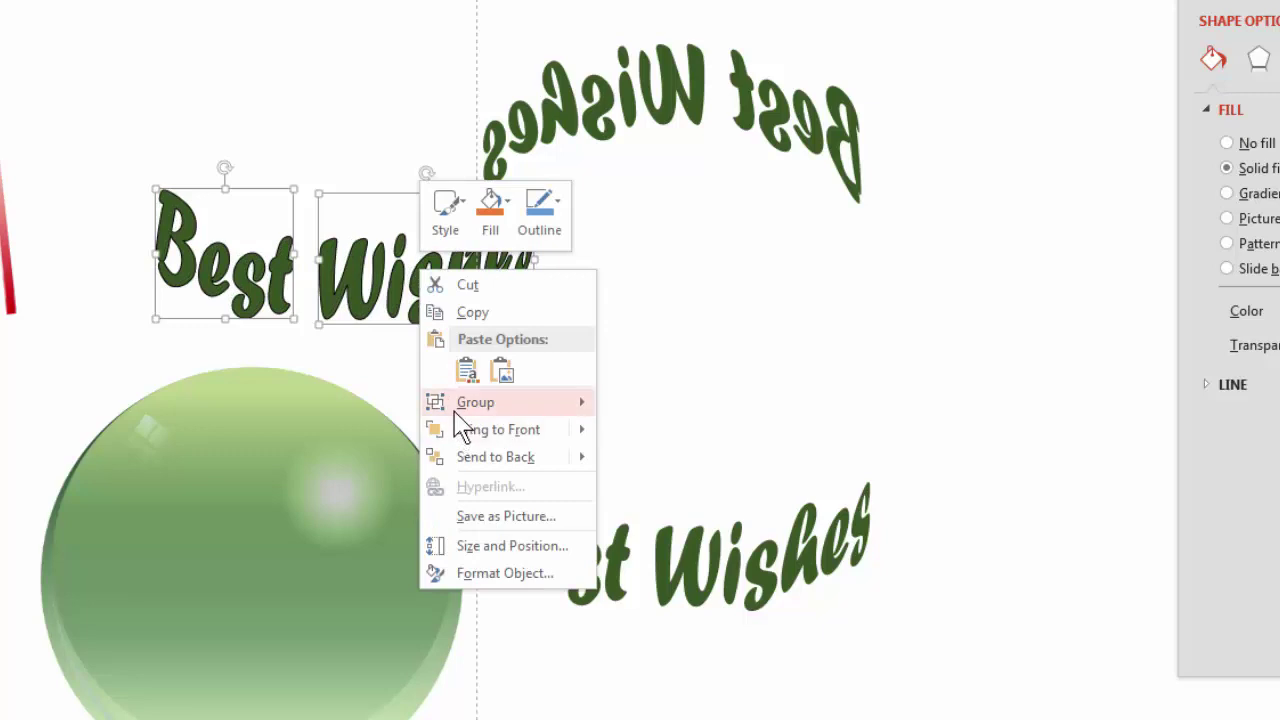
pyautogui.moveTo(480, 402)
pyautogui.click(634, 409)
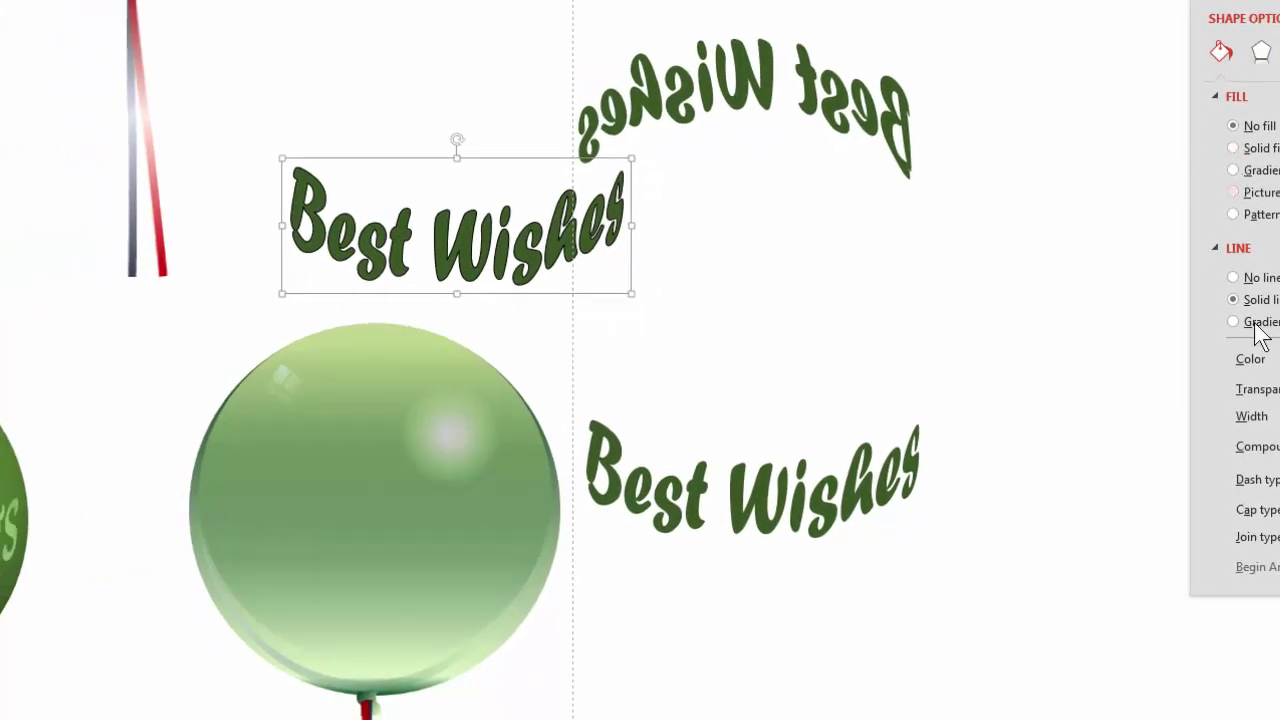
# Set the grouped front text's outline to No line and fit it, slightly enlarged, across the lower half of the green balloon
pyautogui.click(1240, 274)
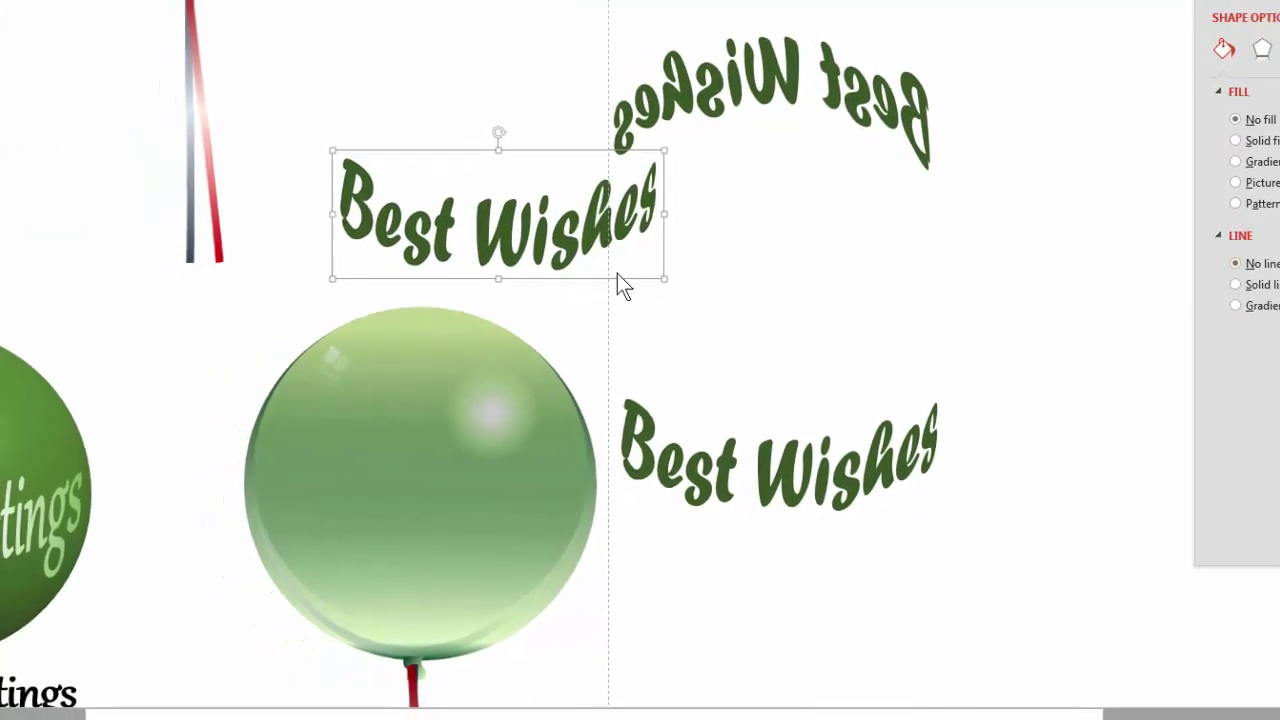
pyautogui.moveTo(617, 277); pyautogui.dragTo(540, 585)
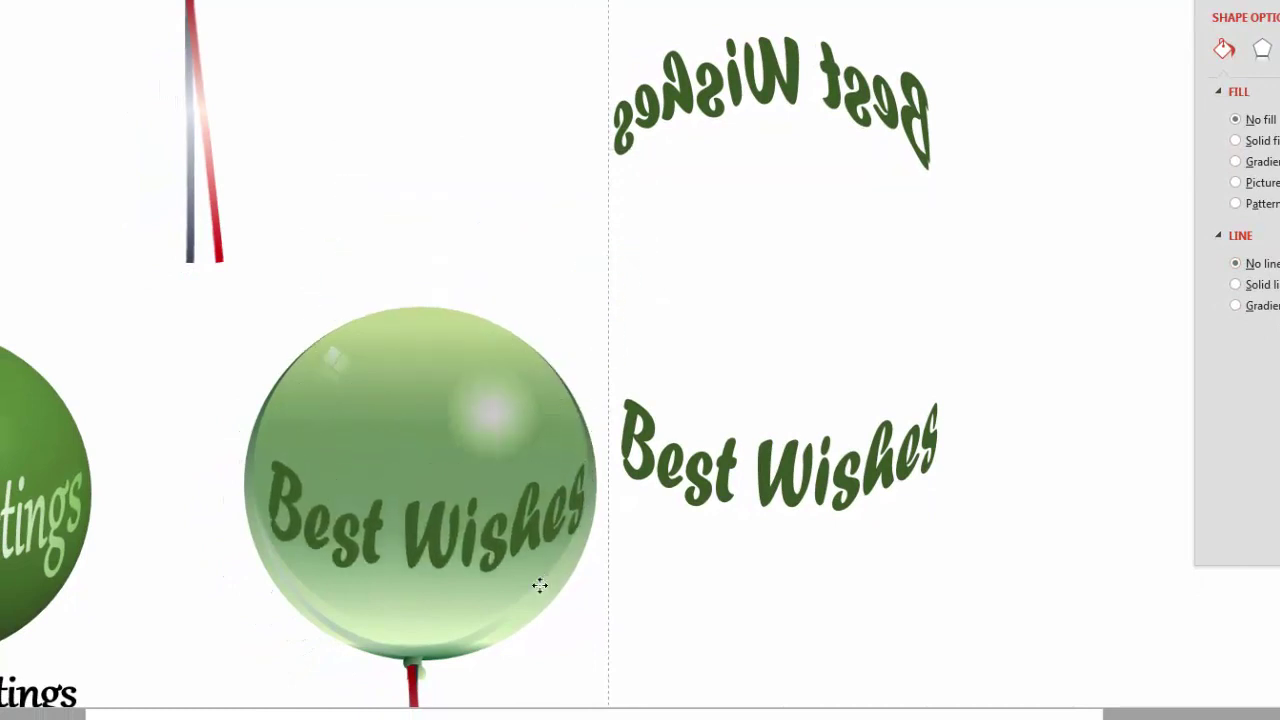
pyautogui.click(424, 510)
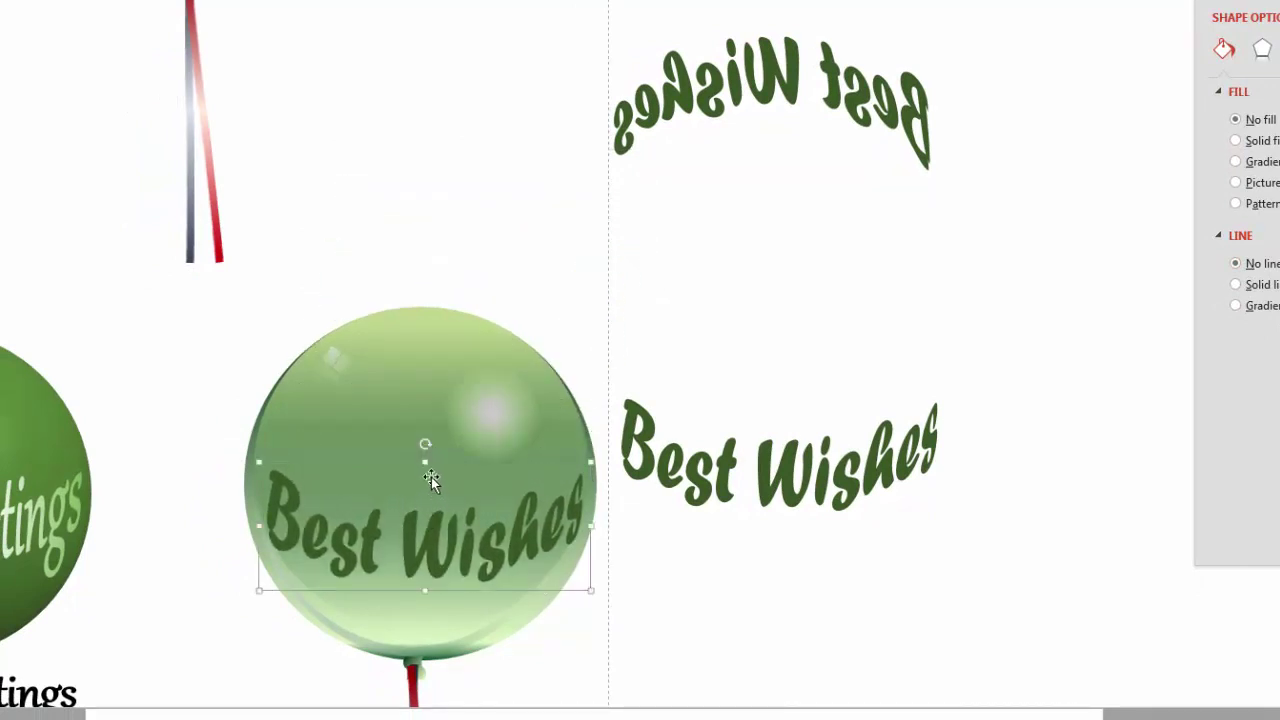
pyautogui.moveTo(425, 416); pyautogui.dragTo(423, 443)
pyautogui.moveTo(587, 596)
pyautogui.mouseDown()
pyautogui.moveTo(463, 563)
pyautogui.moveTo(586, 617)
pyautogui.moveTo(563, 486)
pyautogui.moveTo(428, 614)
pyautogui.moveTo(557, 609)
pyautogui.moveTo(596, 584)
pyautogui.mouseUp()
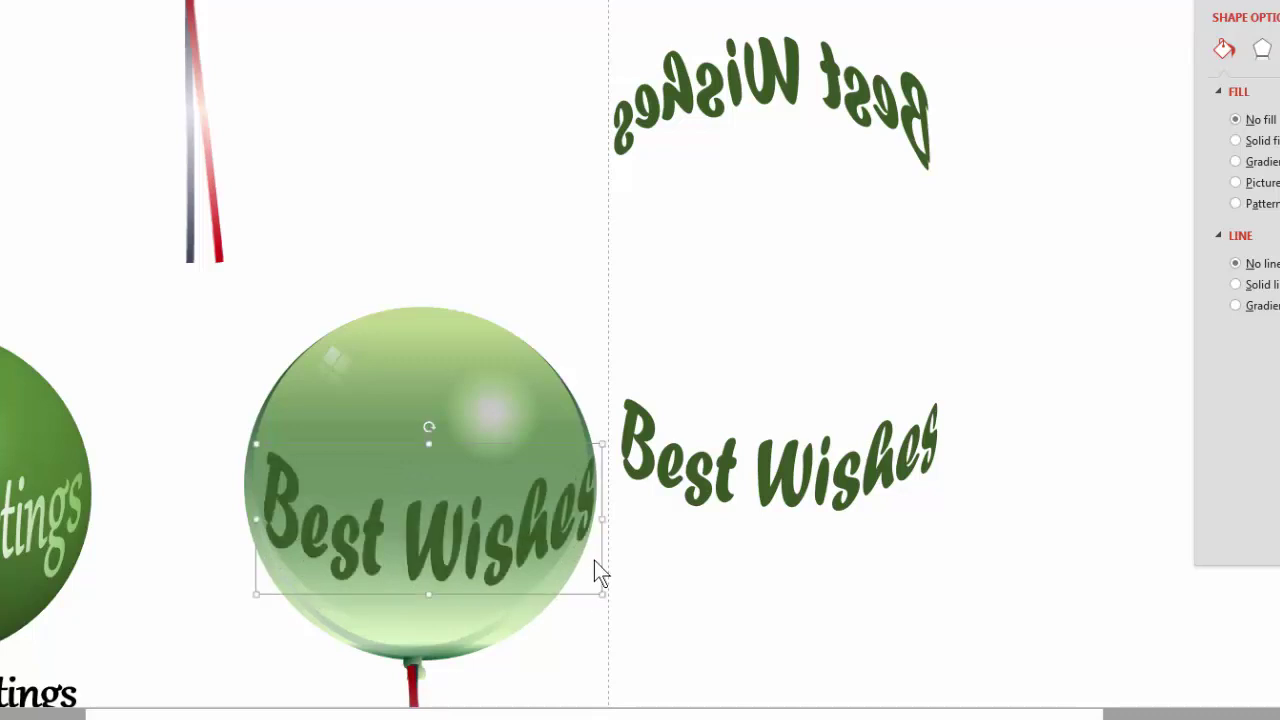
# Paste a copy of the upper ring's rear Best Wishes text as a metafile picture and place it above the green balloon
pyautogui.click(737, 112)
pyautogui.click(692, 263)
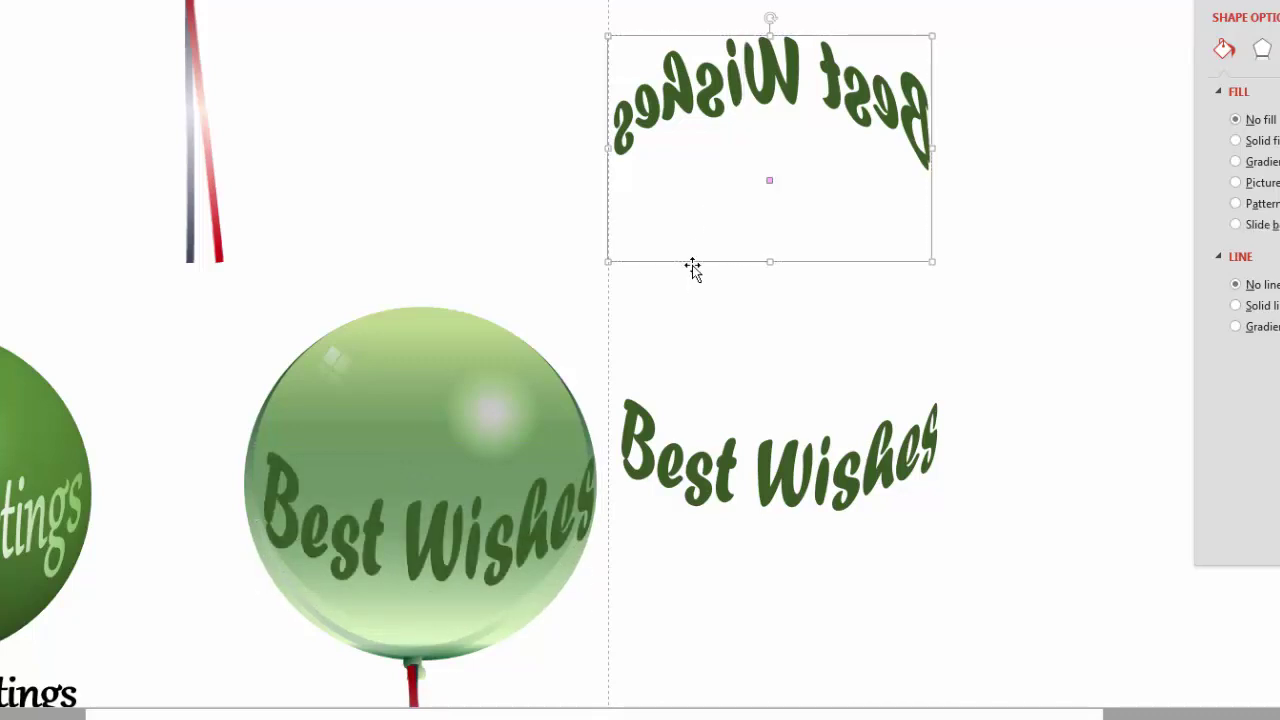
pyautogui.click(503, 180)
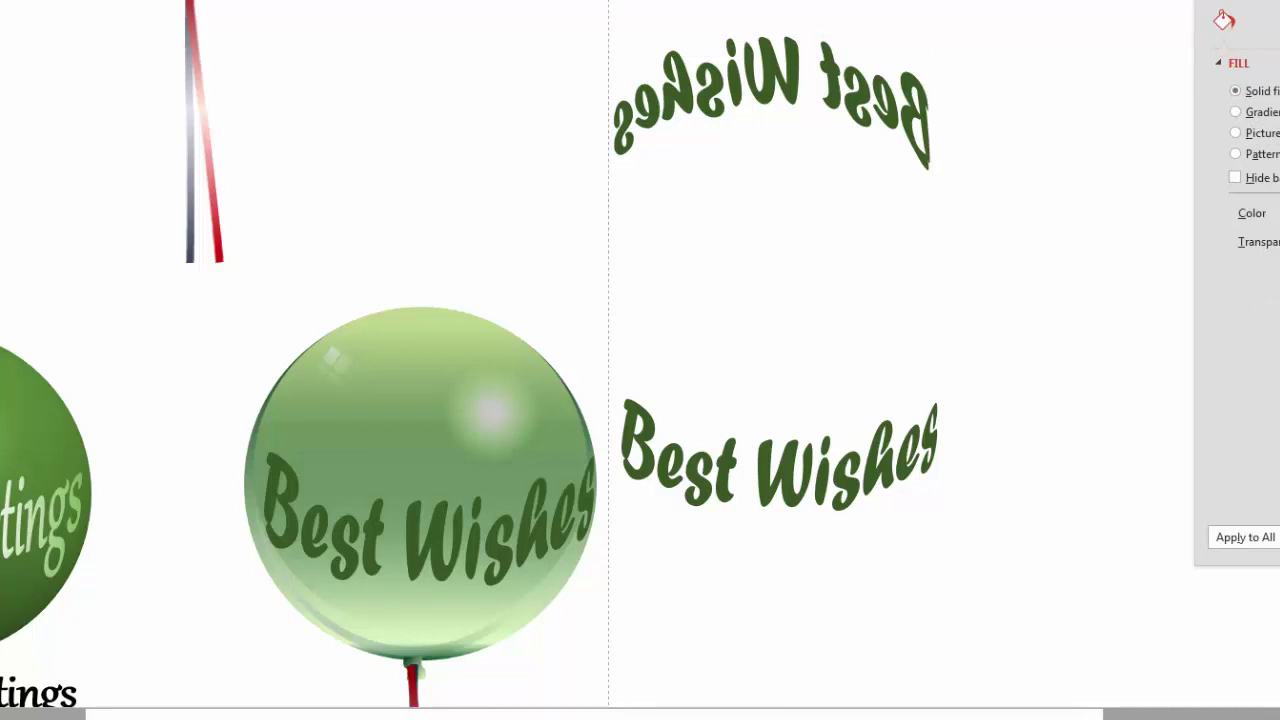
pyautogui.hotkey('ctrl', 'alt', 'v')
pyautogui.click(460, 217)
pyautogui.click(733, 377)
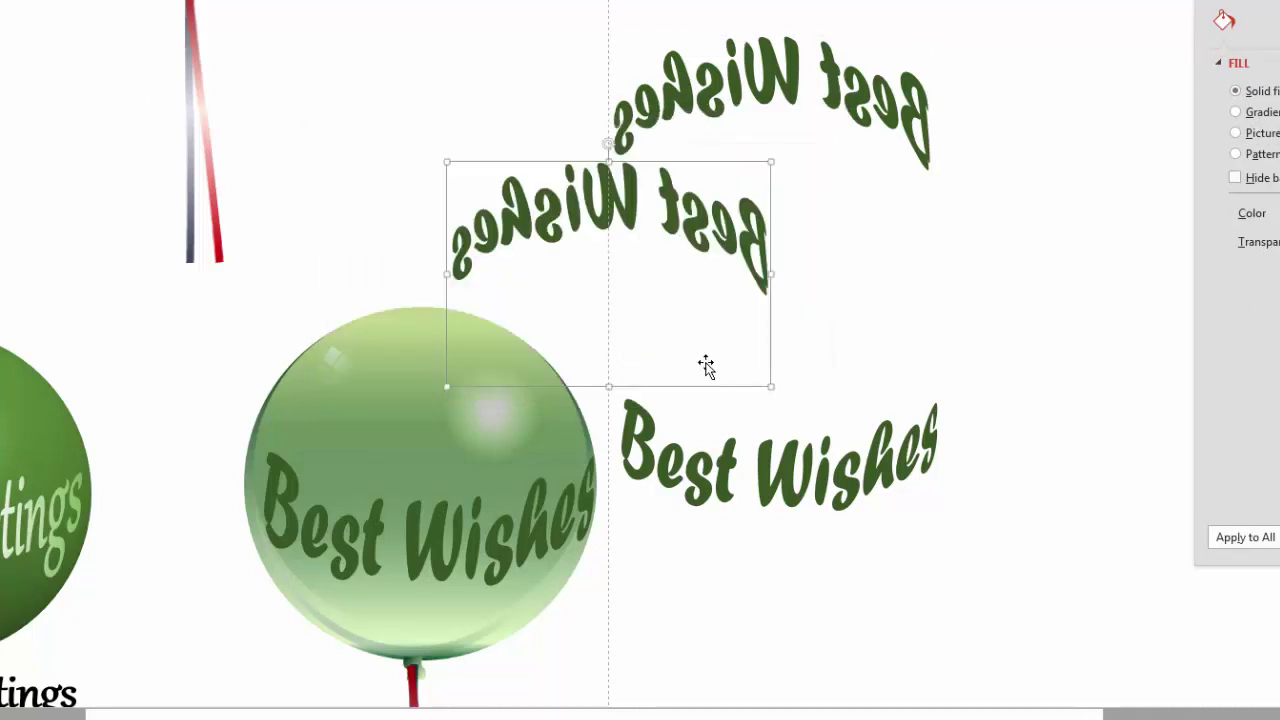
pyautogui.moveTo(700, 388); pyautogui.dragTo(546, 260)
# Convert the pasted rear Best Wishes picture into a Microsoft Office drawing object
pyautogui.rightClick(547, 262)
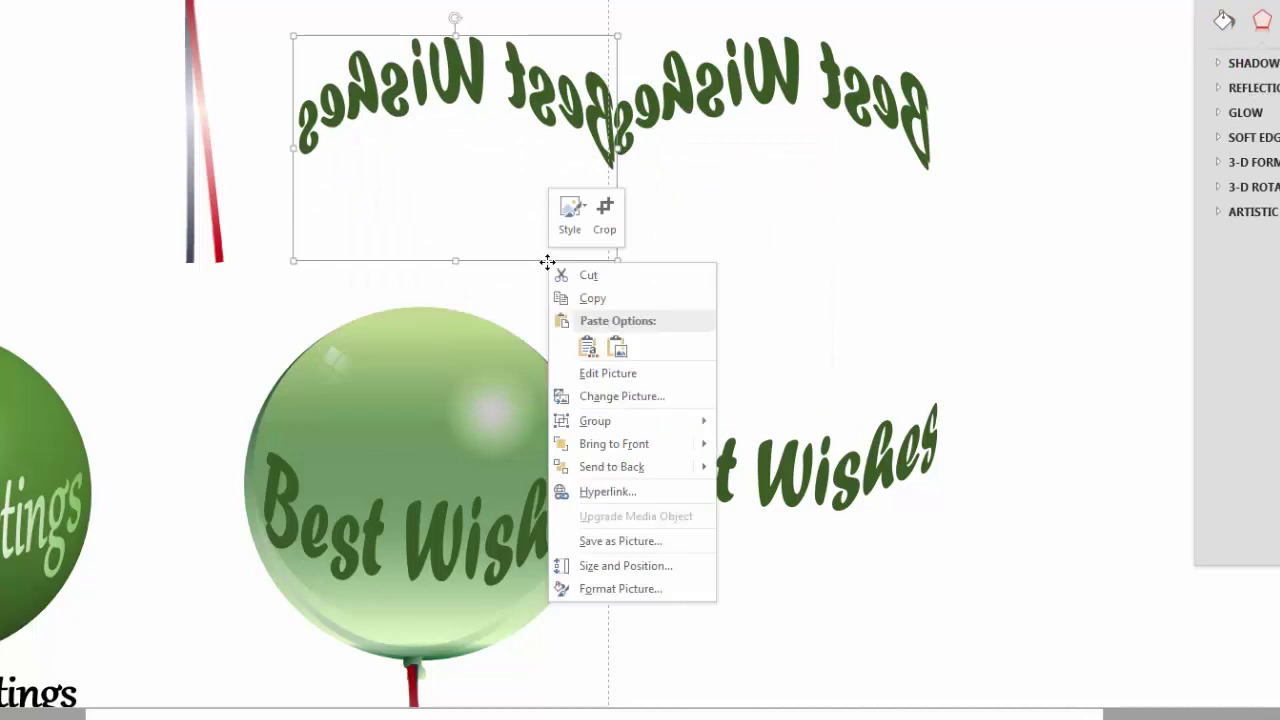
pyautogui.moveTo(575, 421)
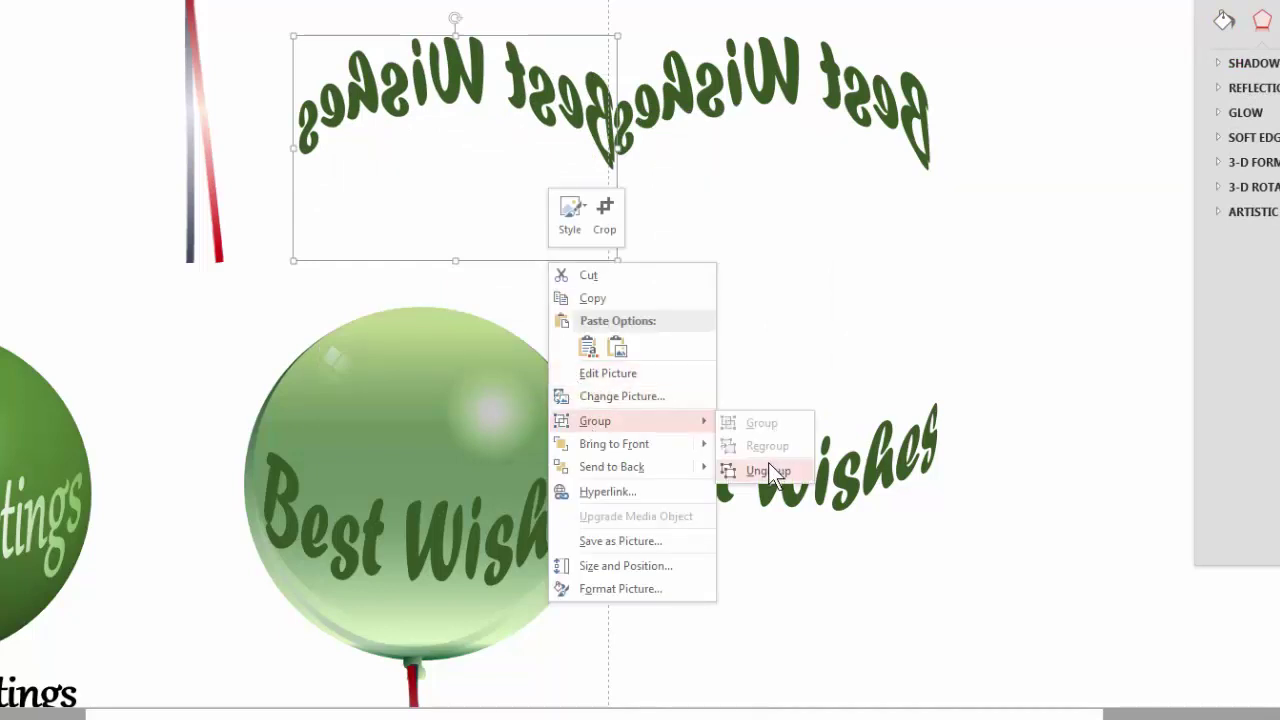
pyautogui.click(768, 470)
pyautogui.click(549, 334)
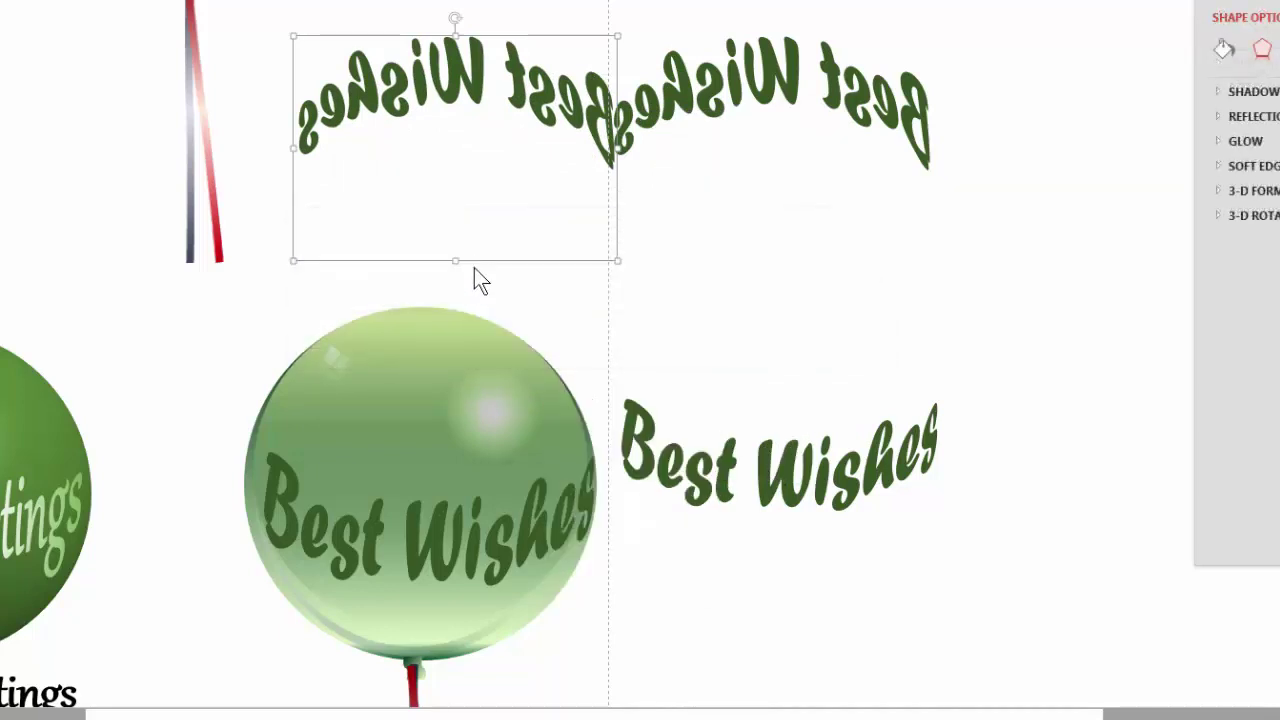
# Ungroup the converted rear Best Wishes drawing and remove its empty background frame from the text
pyautogui.rightClick(474, 258)
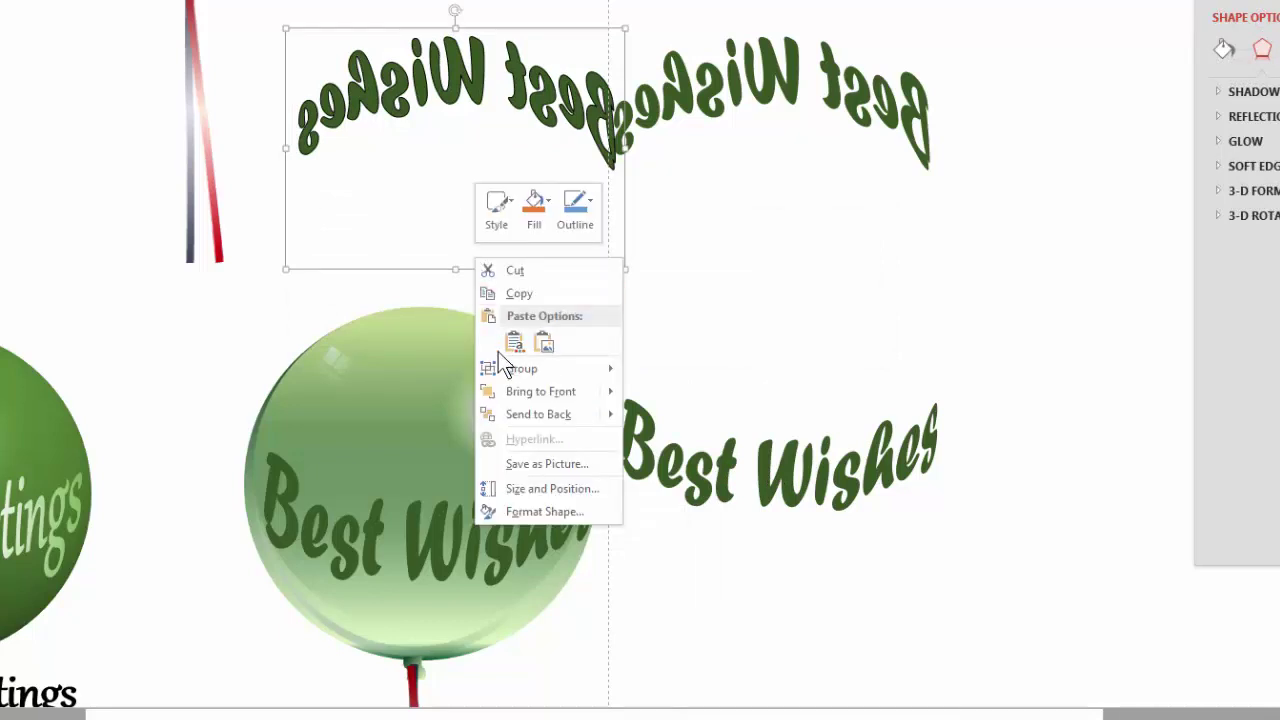
pyautogui.moveTo(521, 368)
pyautogui.click(690, 412)
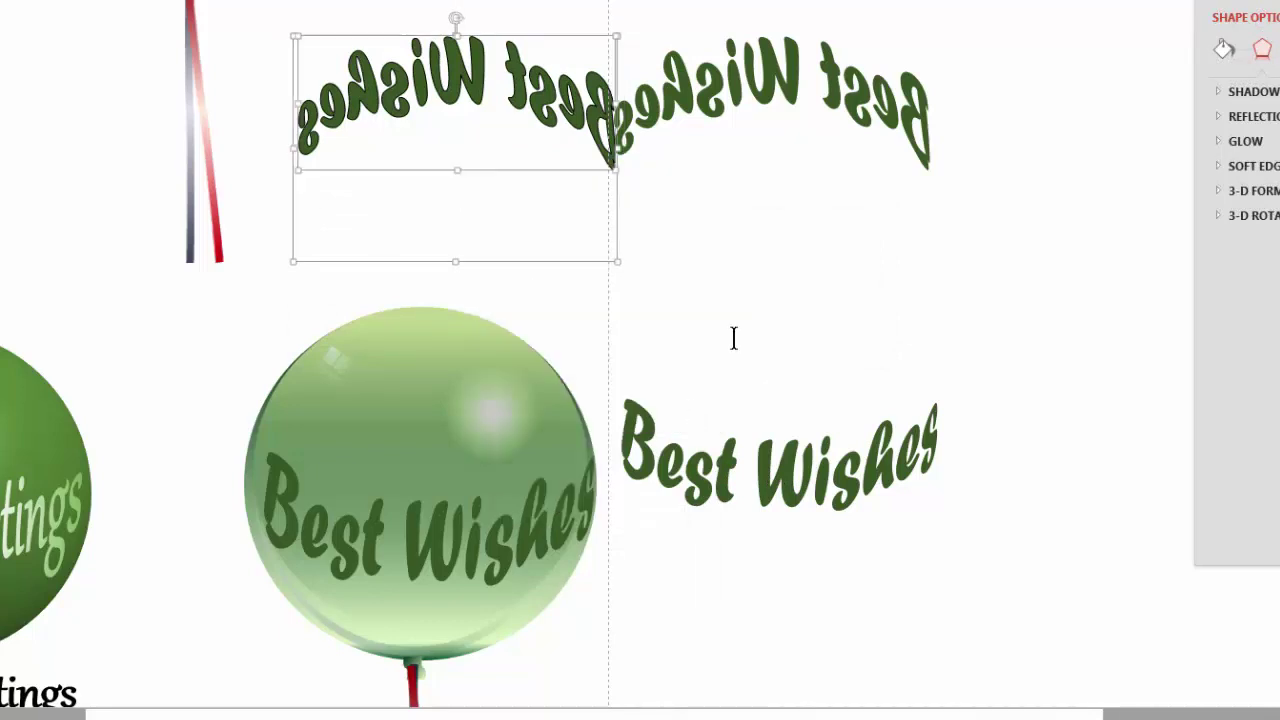
pyautogui.click(731, 337)
pyautogui.click(527, 235)
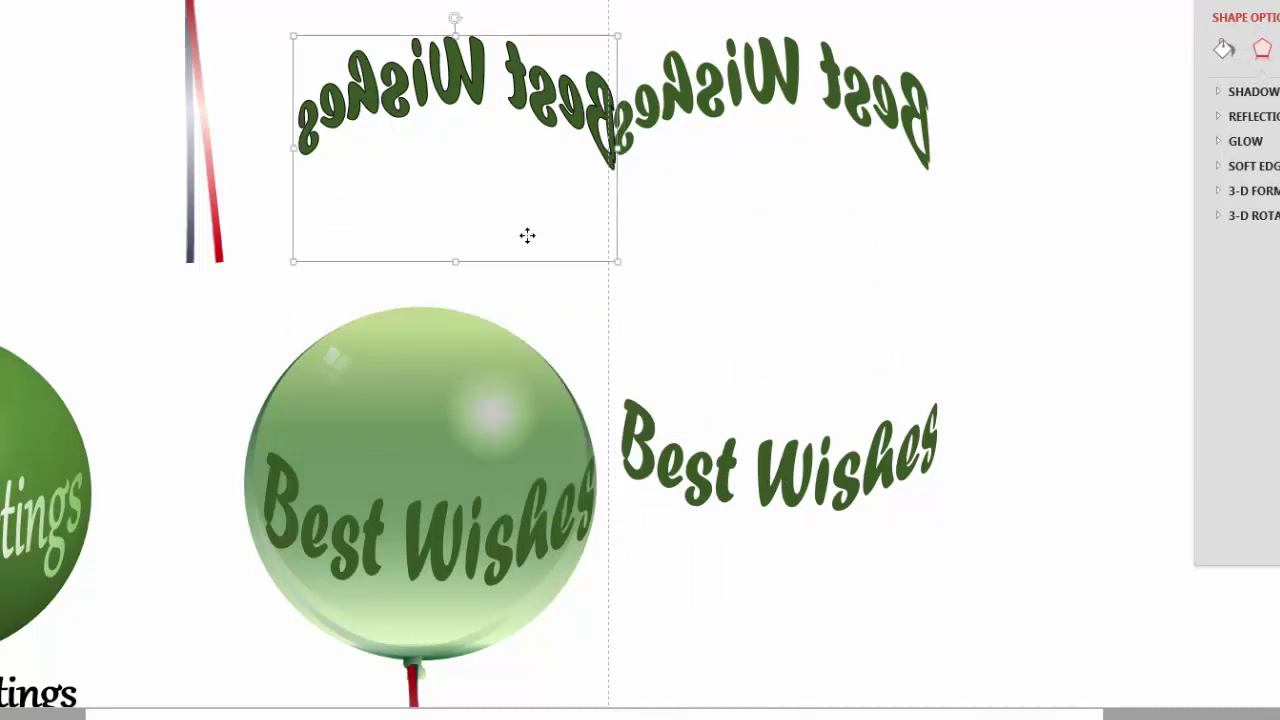
pyautogui.moveTo(527, 235); pyautogui.dragTo(521, 262)
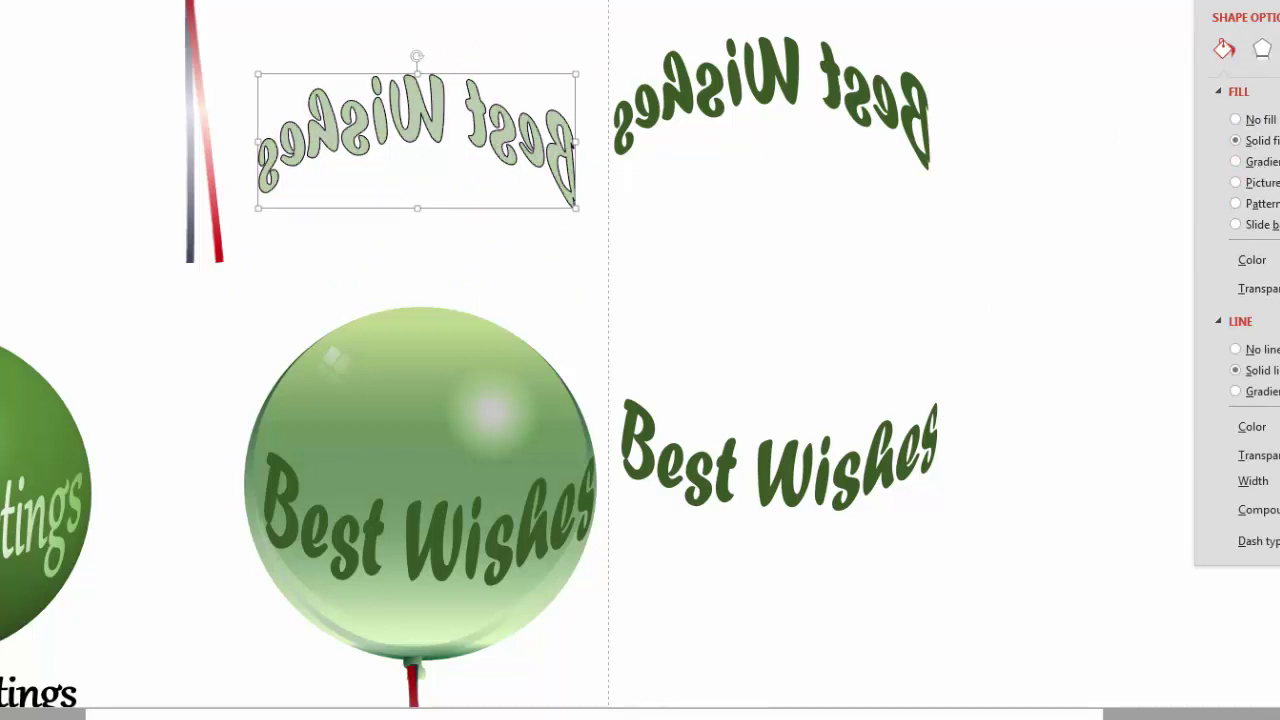
# Set the rear Best Wishes text's outline to No line and position it across the upper half of the green balloon
pyautogui.click(1245, 349)
pyautogui.moveTo(439, 211); pyautogui.dragTo(439, 510)
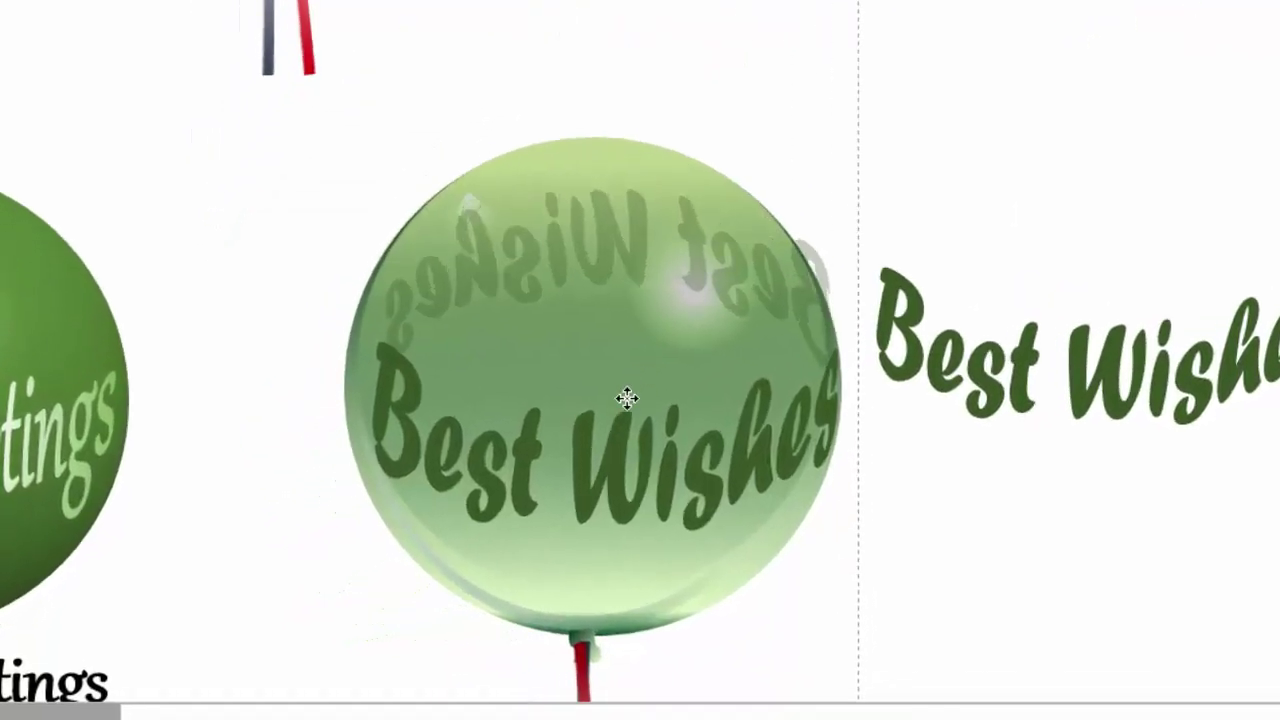
pyautogui.moveTo(619, 423); pyautogui.dragTo(632, 410)
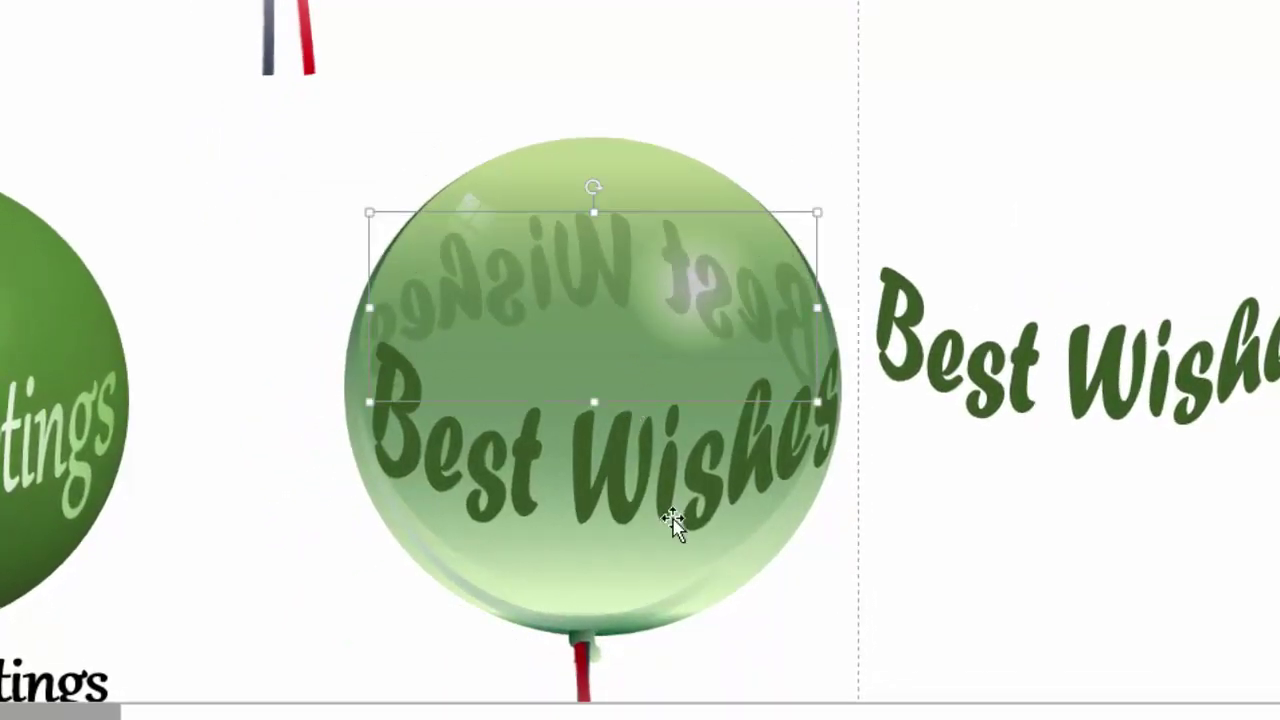
# Bring the front Best Wishes text to the front and adjust its placement on the green balloon
pyautogui.click(683, 511)
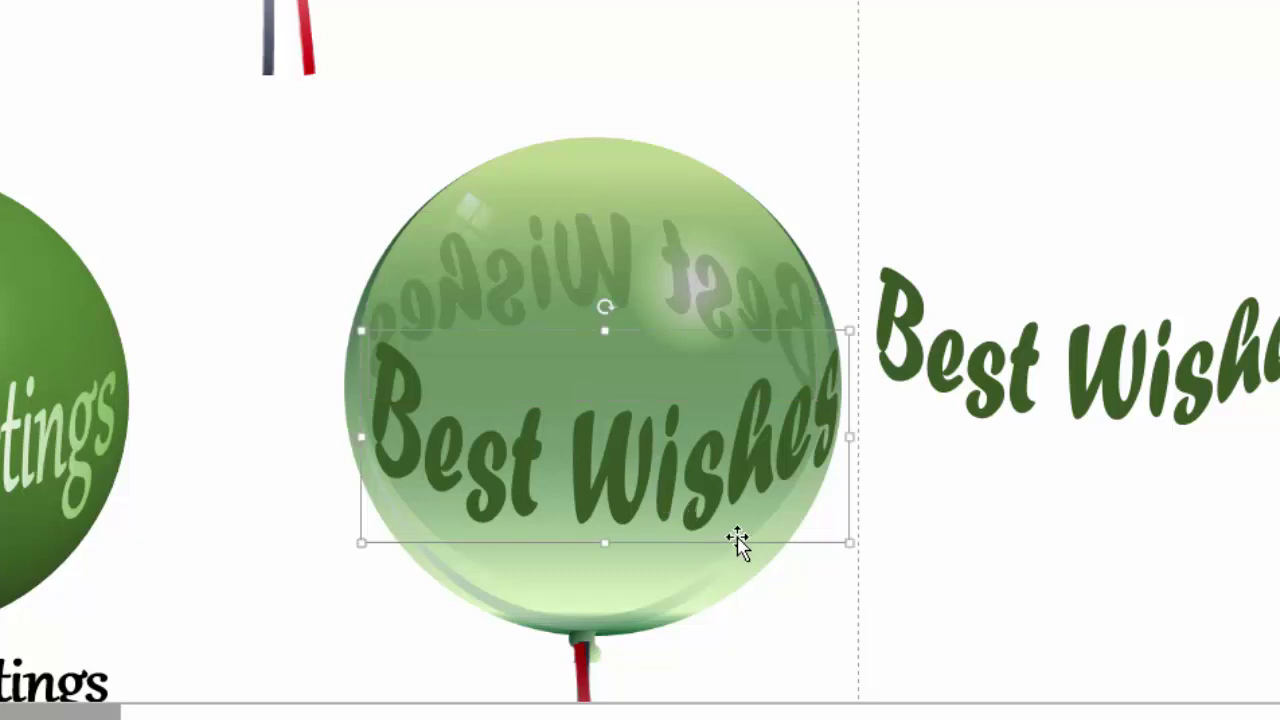
pyautogui.rightClick(803, 546)
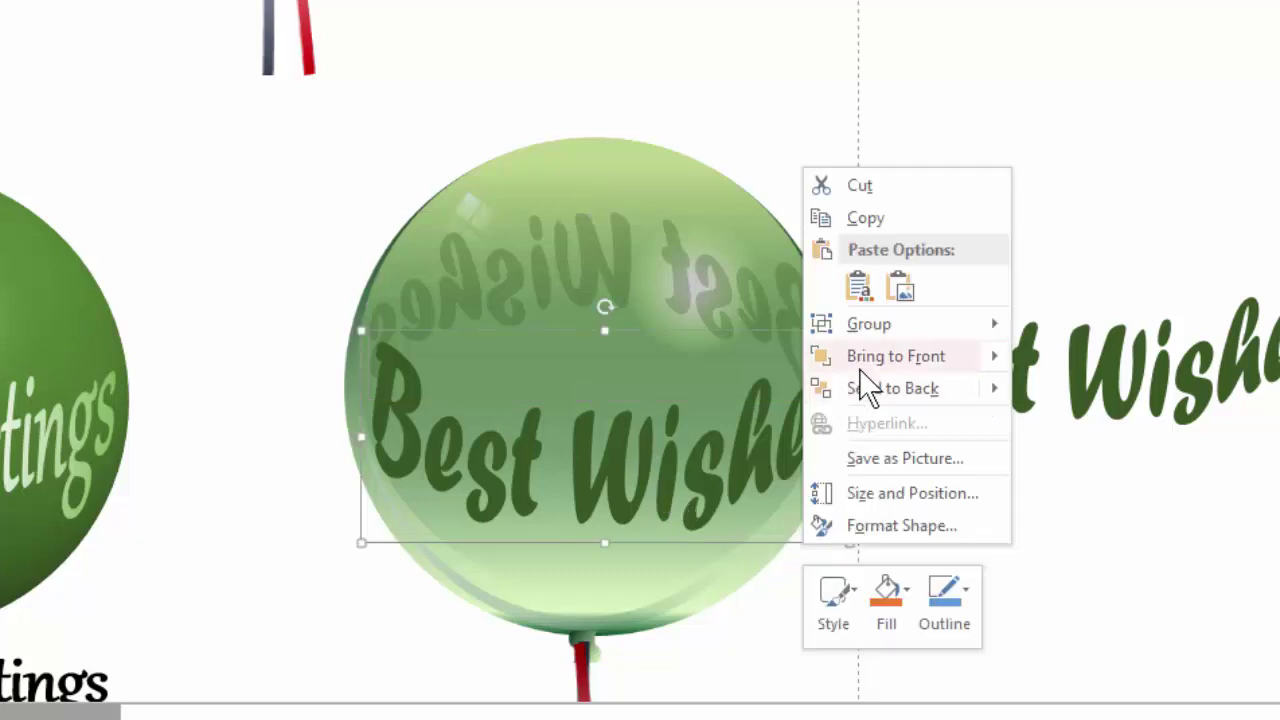
pyautogui.moveTo(896, 356)
pyautogui.click(1063, 360)
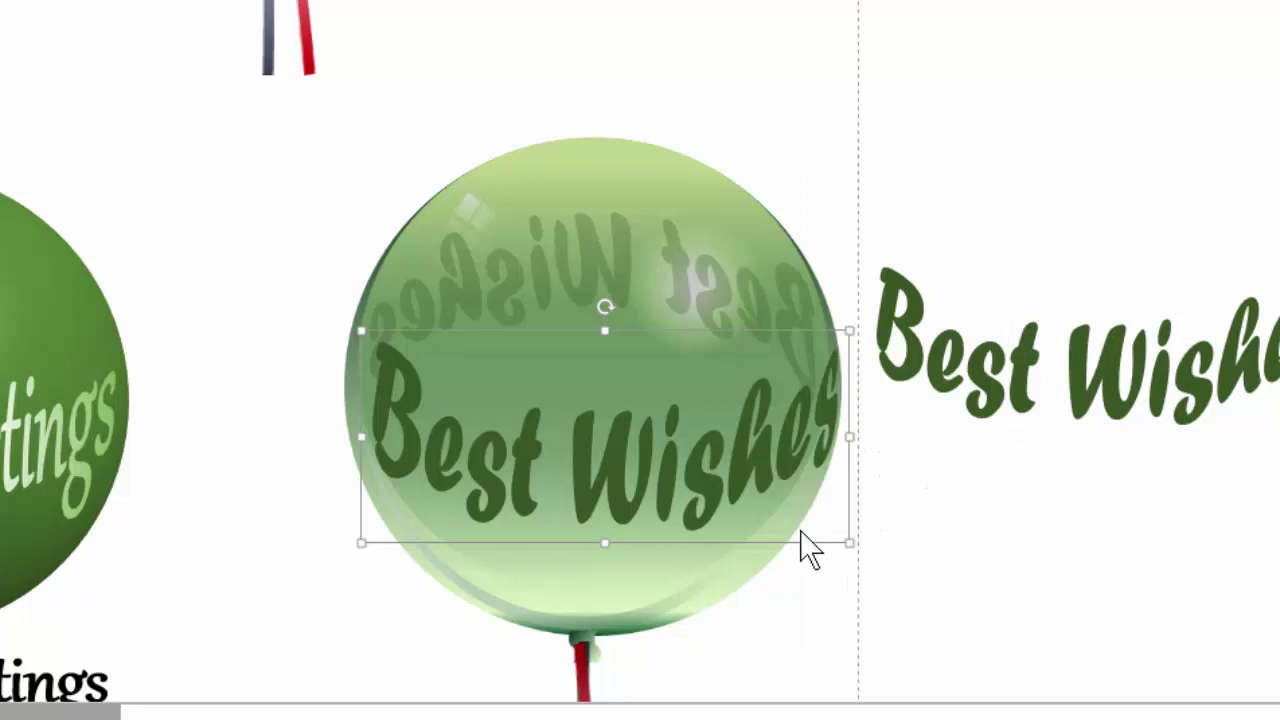
pyautogui.moveTo(814, 543); pyautogui.dragTo(771, 246)
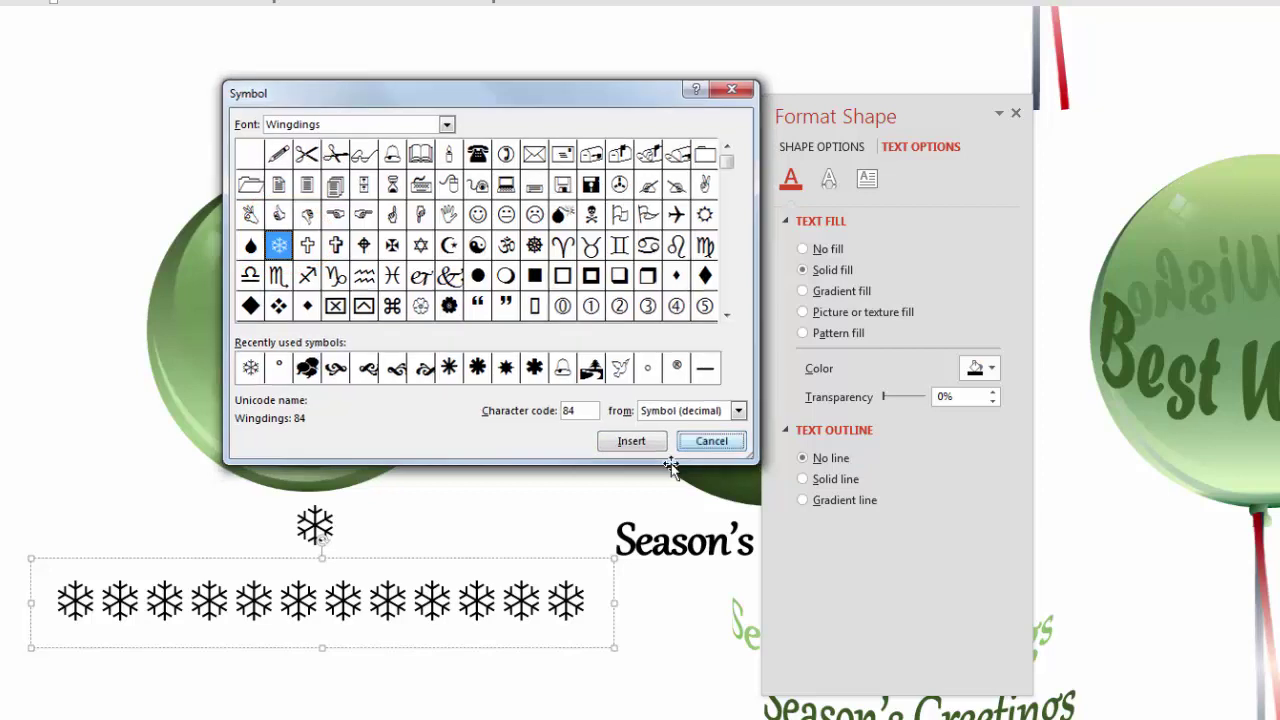
# Finish inserting snowflake symbols, review the row's text box settings, and fill all the snowflakes with the darkest green theme color
pyautogui.click(713, 442)
pyautogui.click(365, 651)
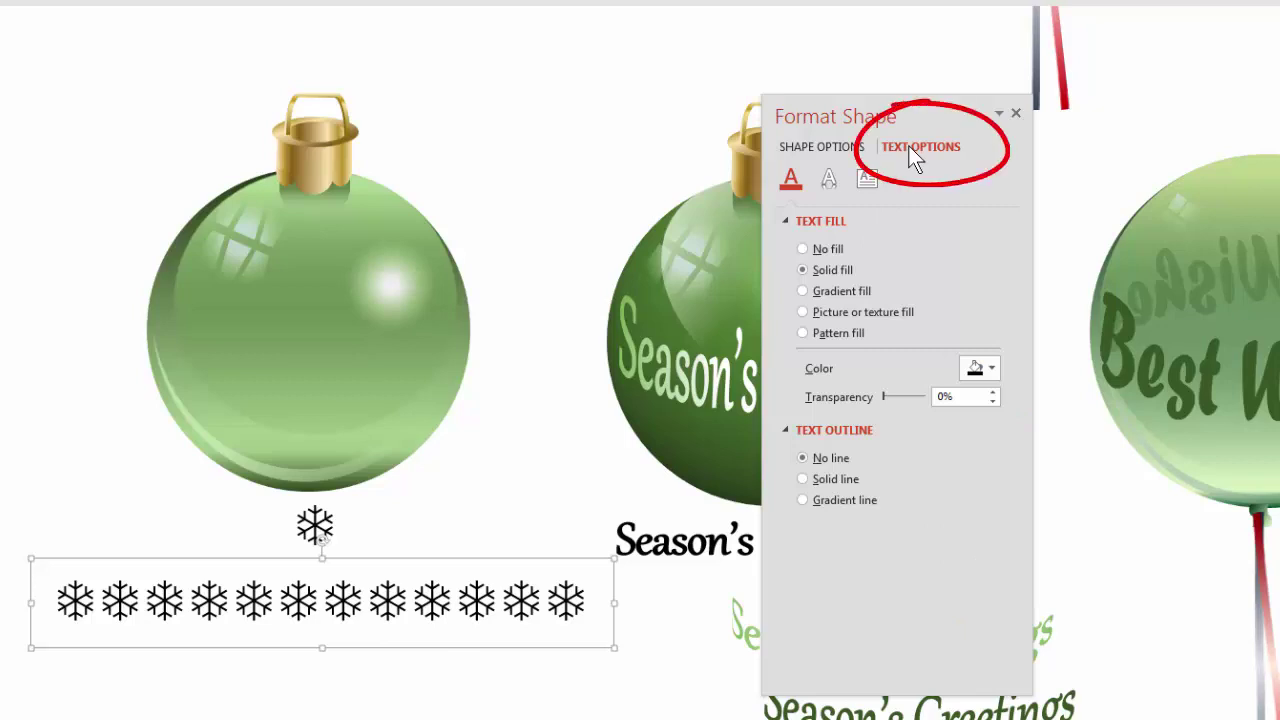
pyautogui.click(862, 186)
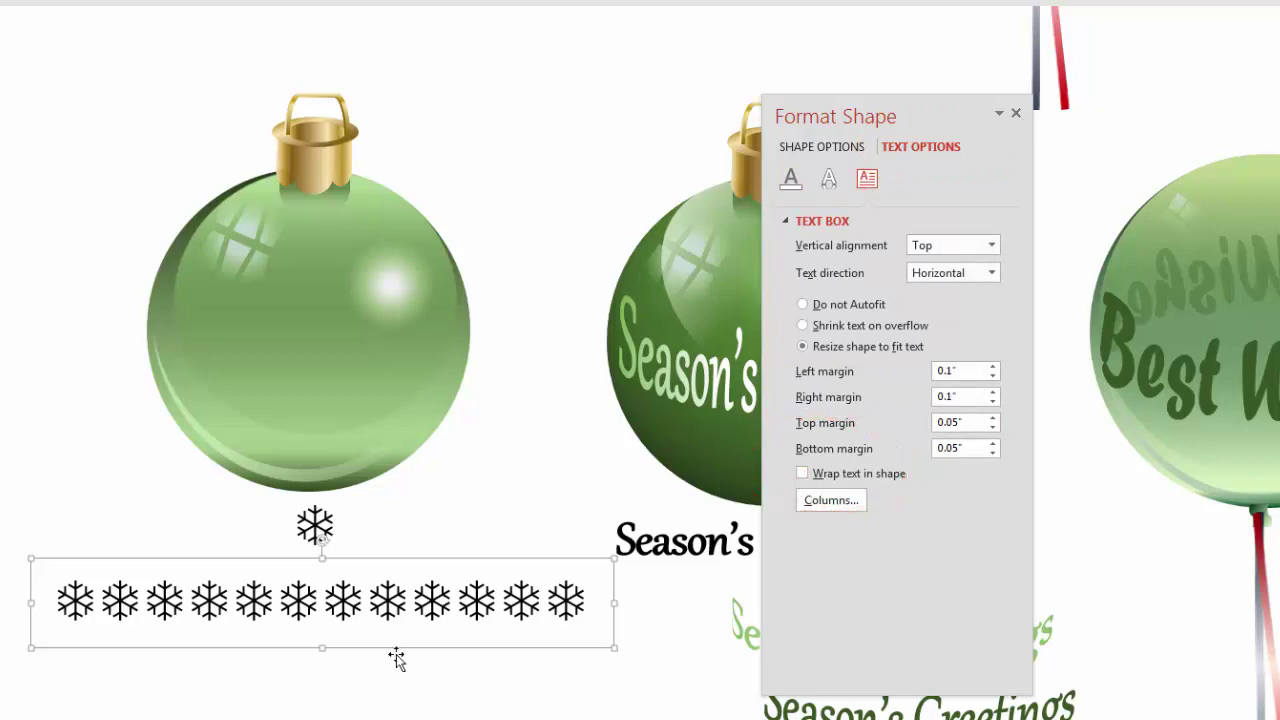
pyautogui.click(790, 185)
pyautogui.click(972, 367)
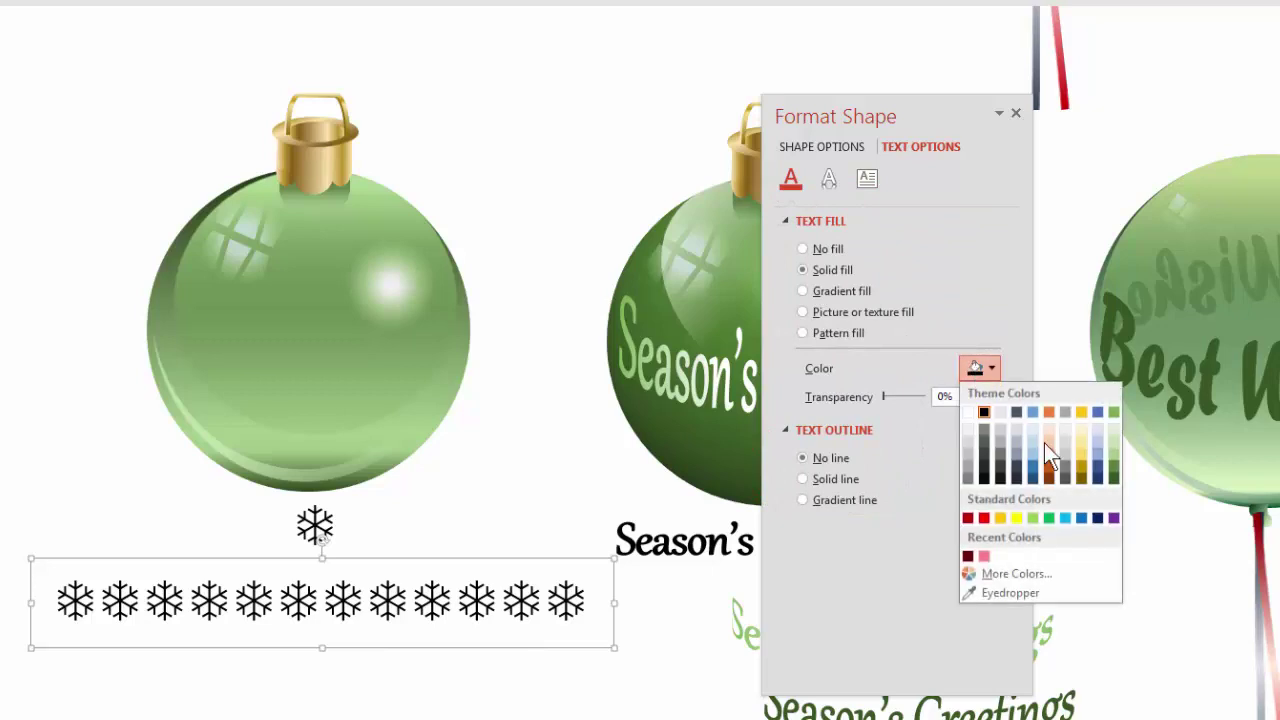
pyautogui.click(1116, 480)
# Increase the text fill transparency of the last six snowflakes in the row so they serve as the rear side
pyautogui.click(413, 610)
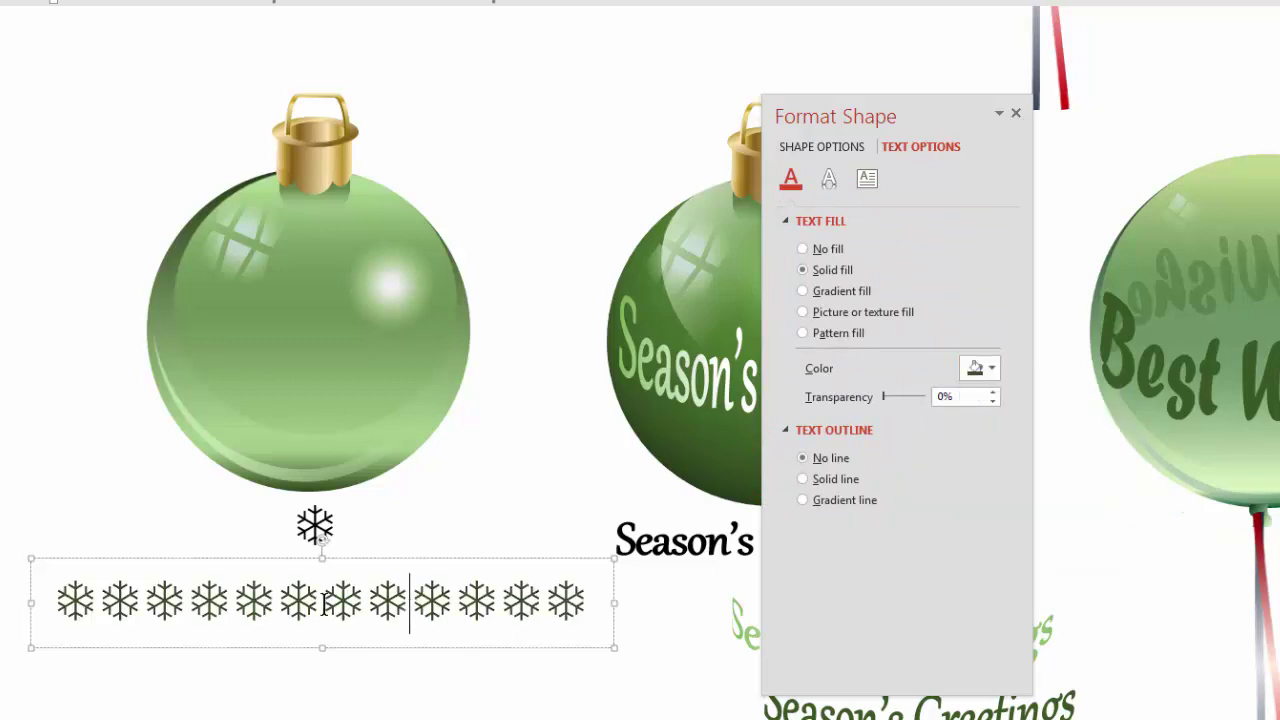
pyautogui.moveTo(331, 601); pyautogui.dragTo(573, 595)
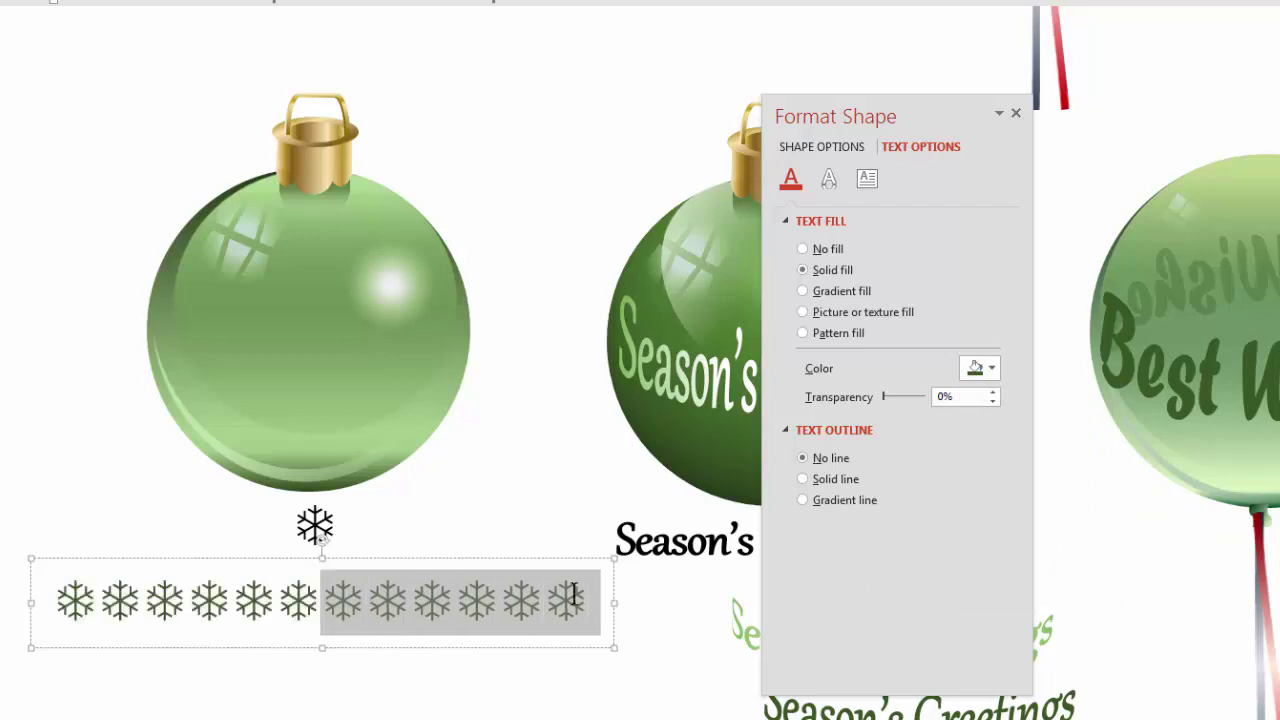
pyautogui.moveTo(883, 397); pyautogui.dragTo(916, 400)
pyautogui.click(430, 654)
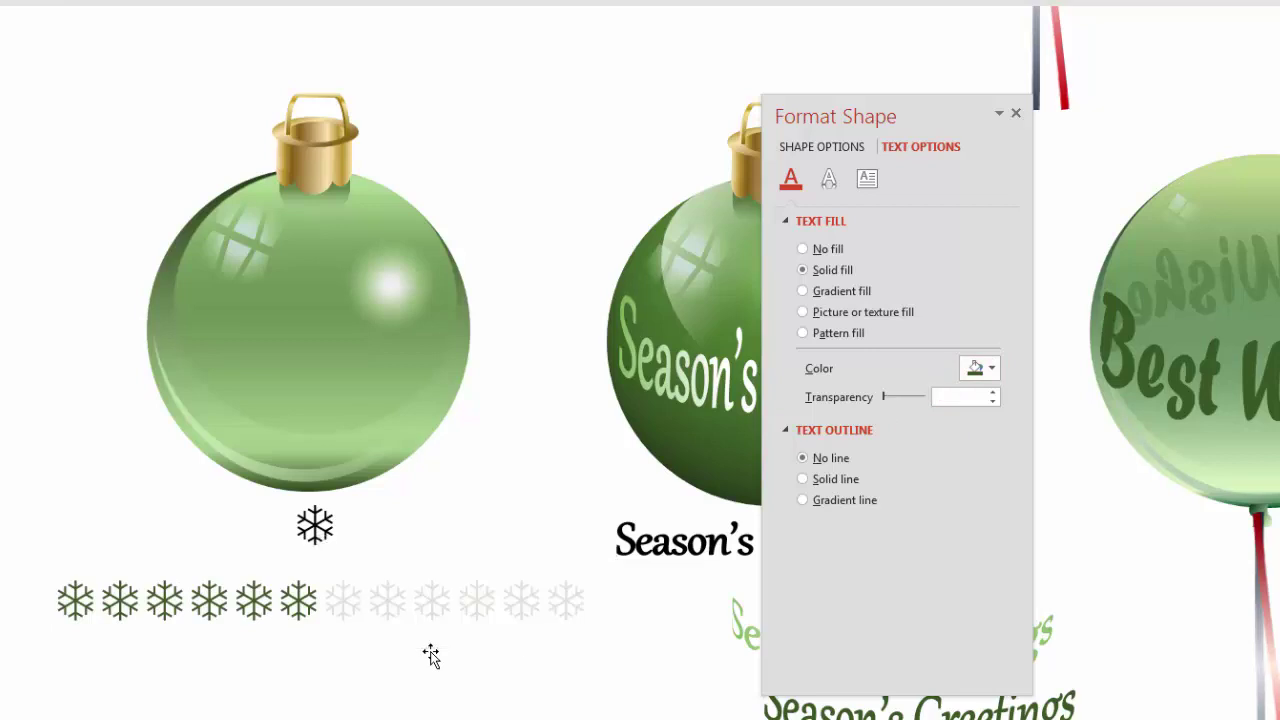
# Place the snowflake row over the light green ornament and apply the second ring-shaped warp transform to it
pyautogui.moveTo(430, 654); pyautogui.dragTo(433, 346)
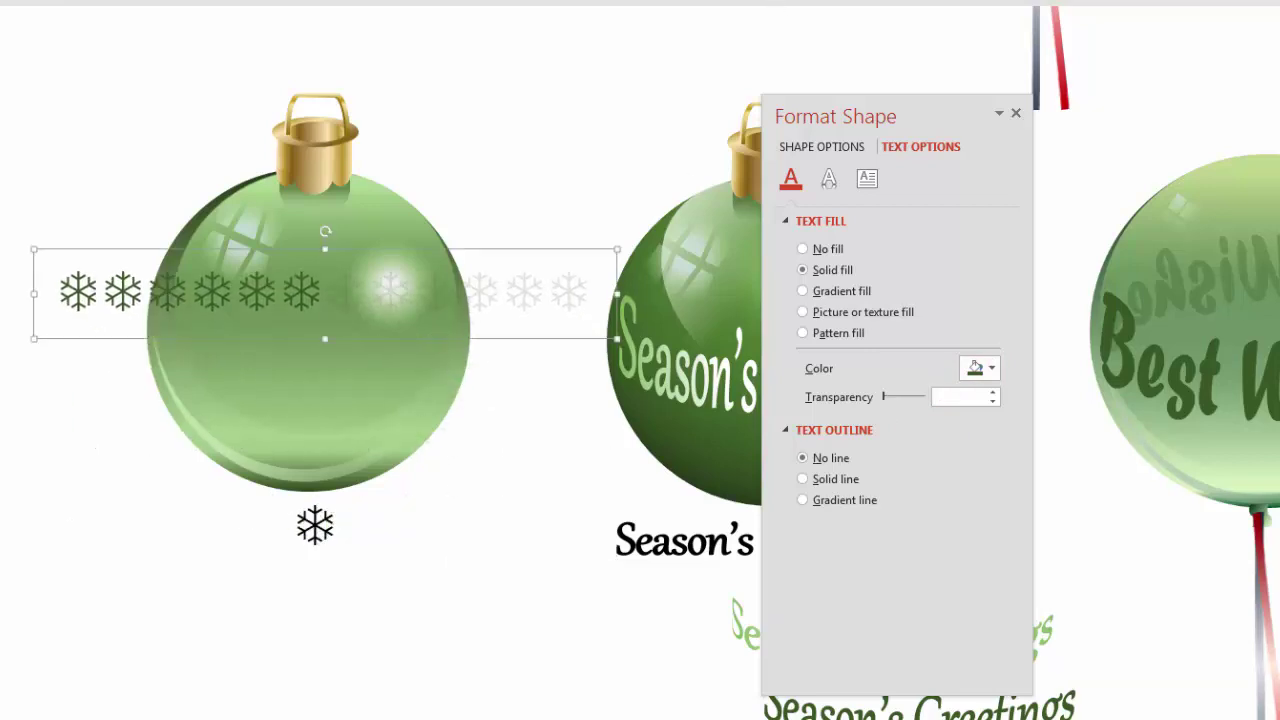
pyautogui.click(856, 31)
pyautogui.moveTo(876, 276)
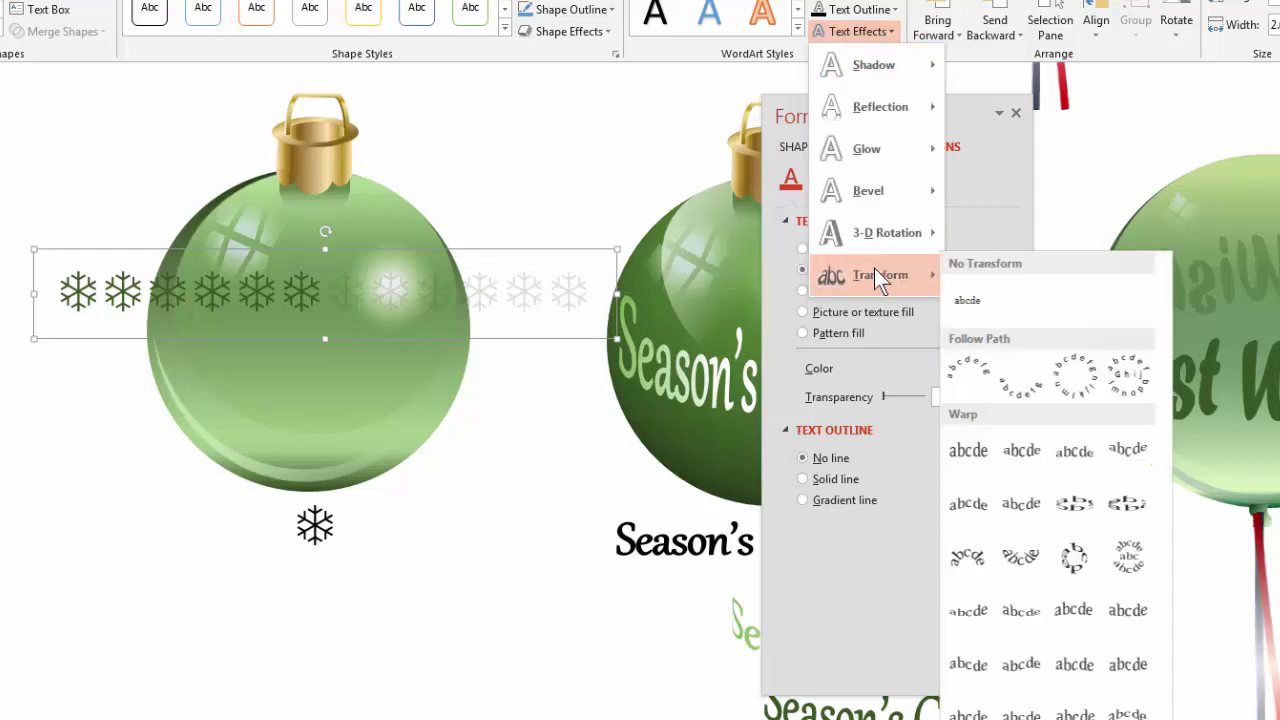
pyautogui.click(1113, 505)
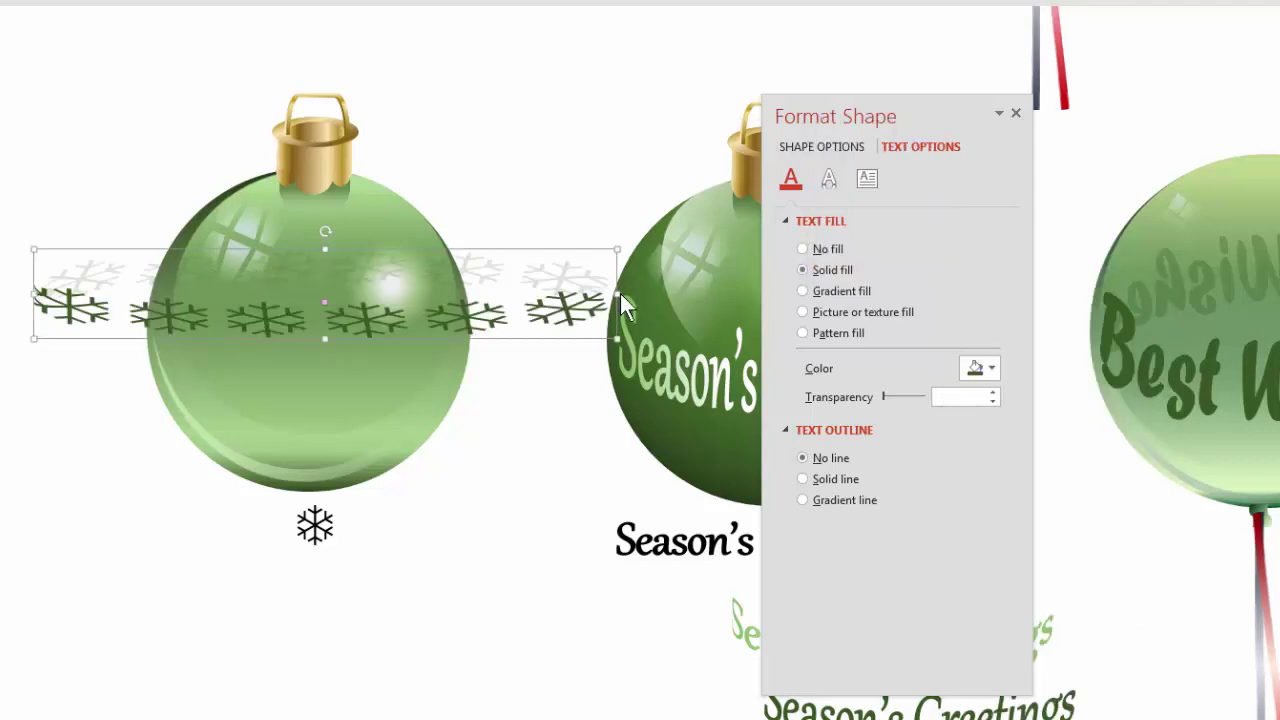
# Narrow the snowflake ring to the ornament's width and increase its height to extend below the ornament's middle
pyautogui.moveTo(618, 295); pyautogui.dragTo(472, 316)
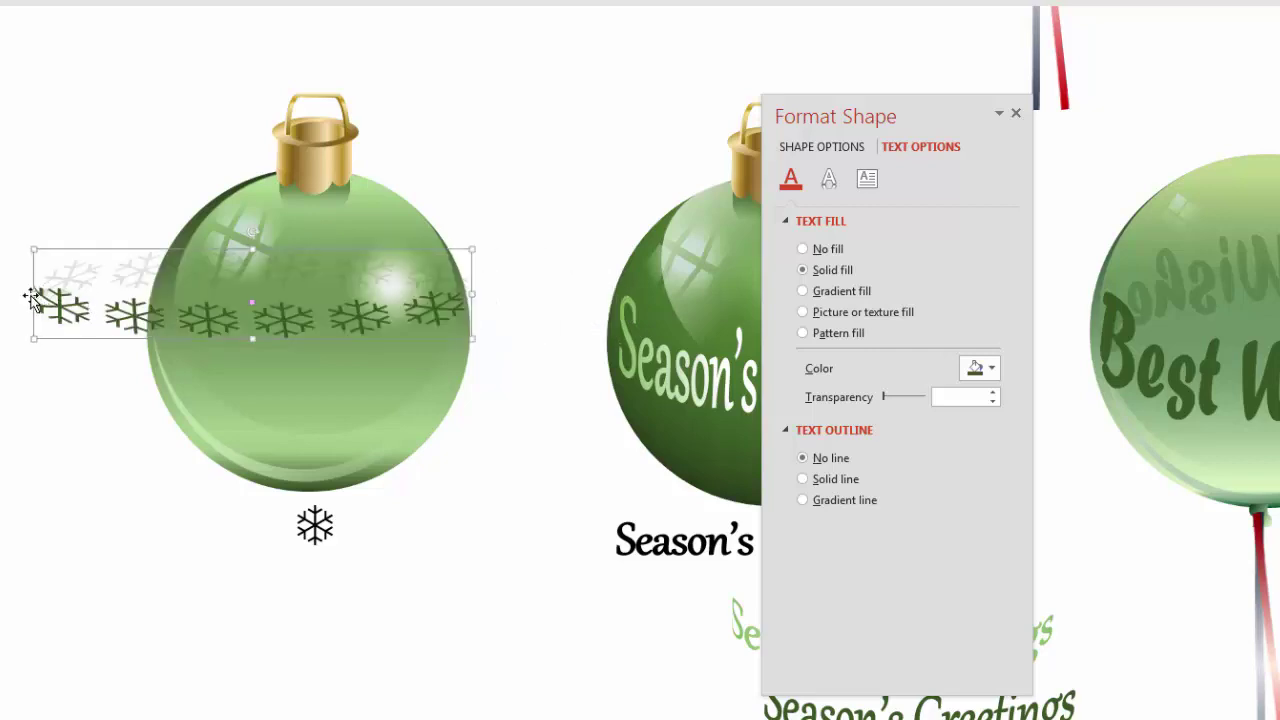
pyautogui.moveTo(28, 295); pyautogui.dragTo(152, 293)
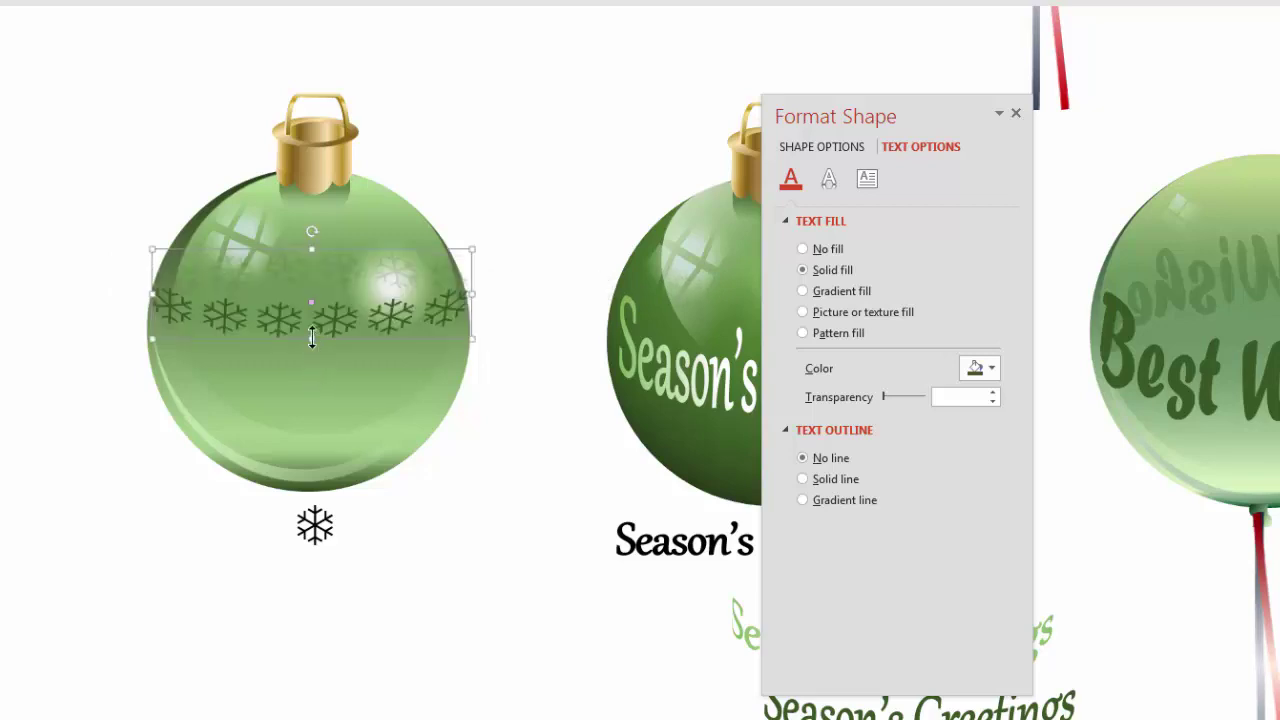
pyautogui.moveTo(312, 338); pyautogui.dragTo(311, 411)
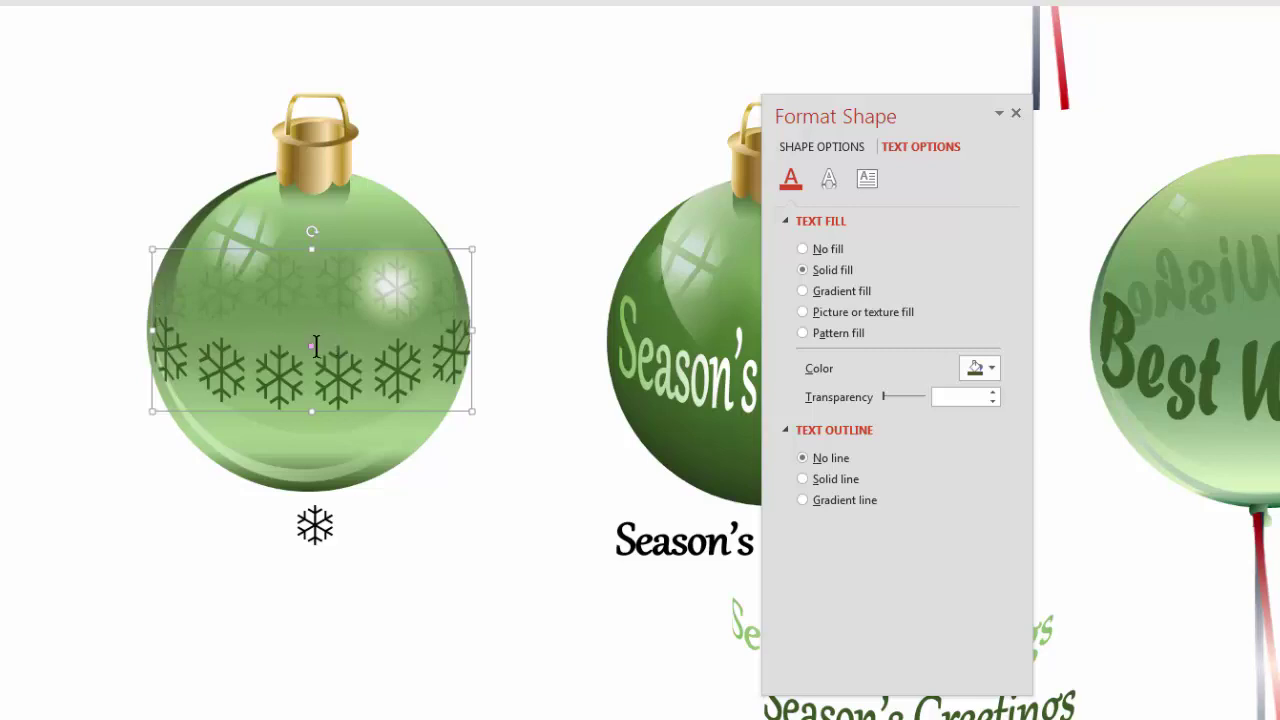
# Try a deeper curve that flattens the snowflakes in the ring, and restore the previous curvature
pyautogui.moveTo(311, 345); pyautogui.dragTo(315, 371)
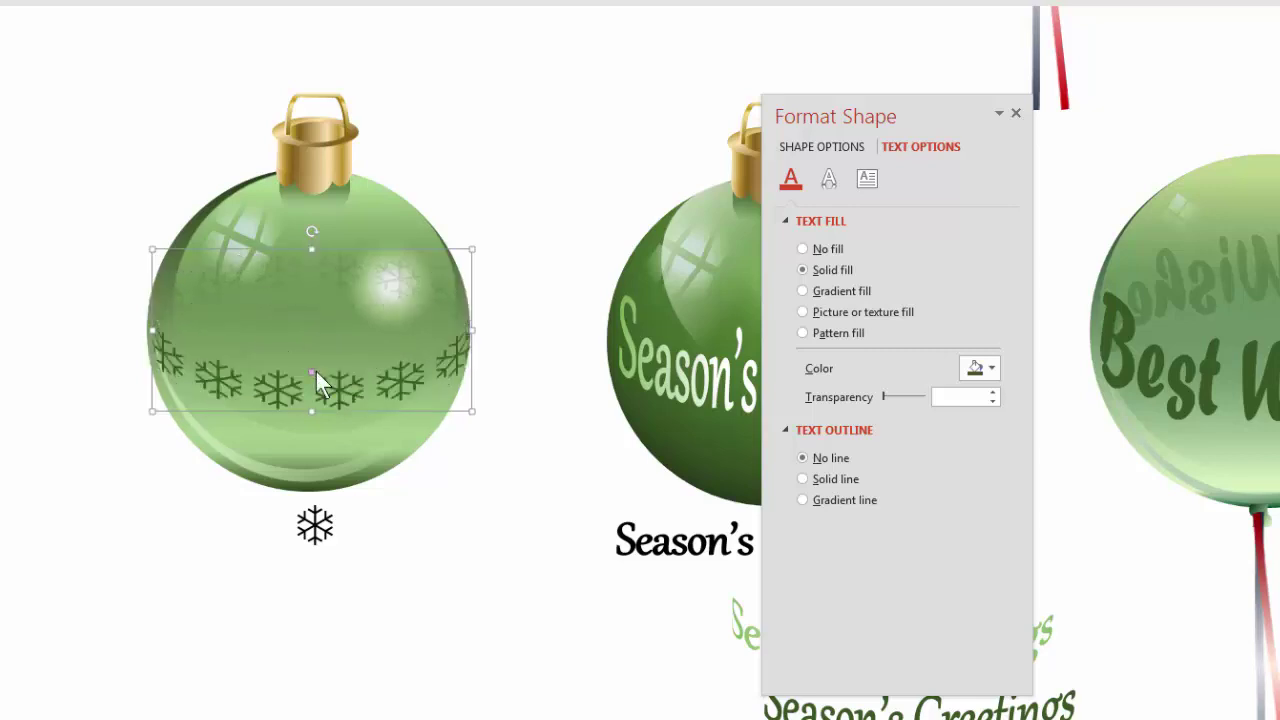
pyautogui.click(313, 376)
pyautogui.moveTo(310, 376); pyautogui.dragTo(311, 345)
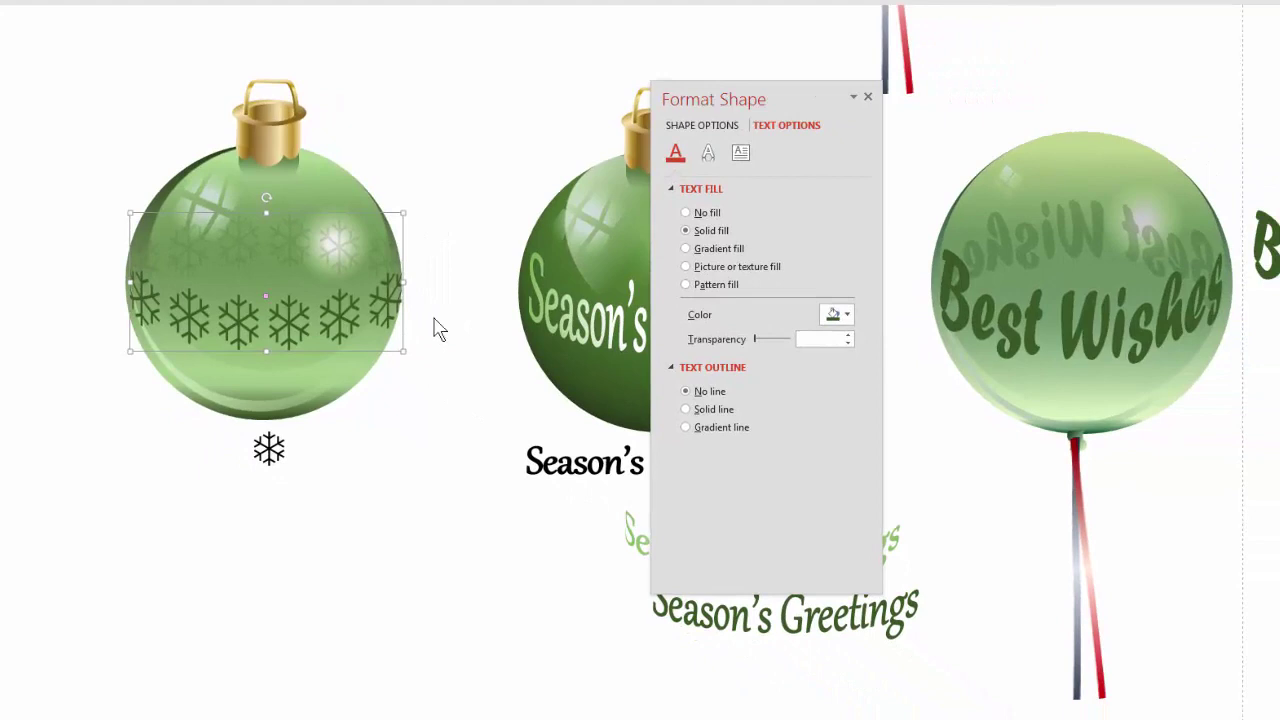
pyautogui.moveTo(795, 95); pyautogui.dragTo(866, 418)
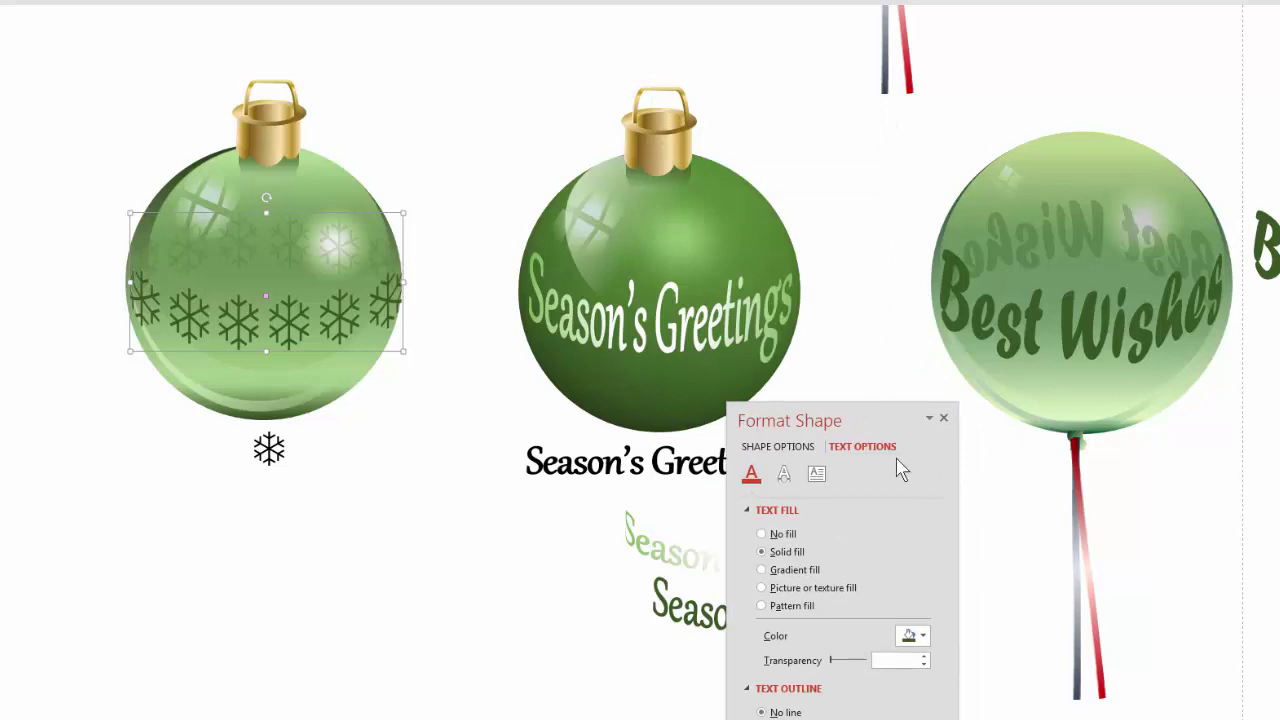
pyautogui.moveTo(864, 417); pyautogui.dragTo(810, 116)
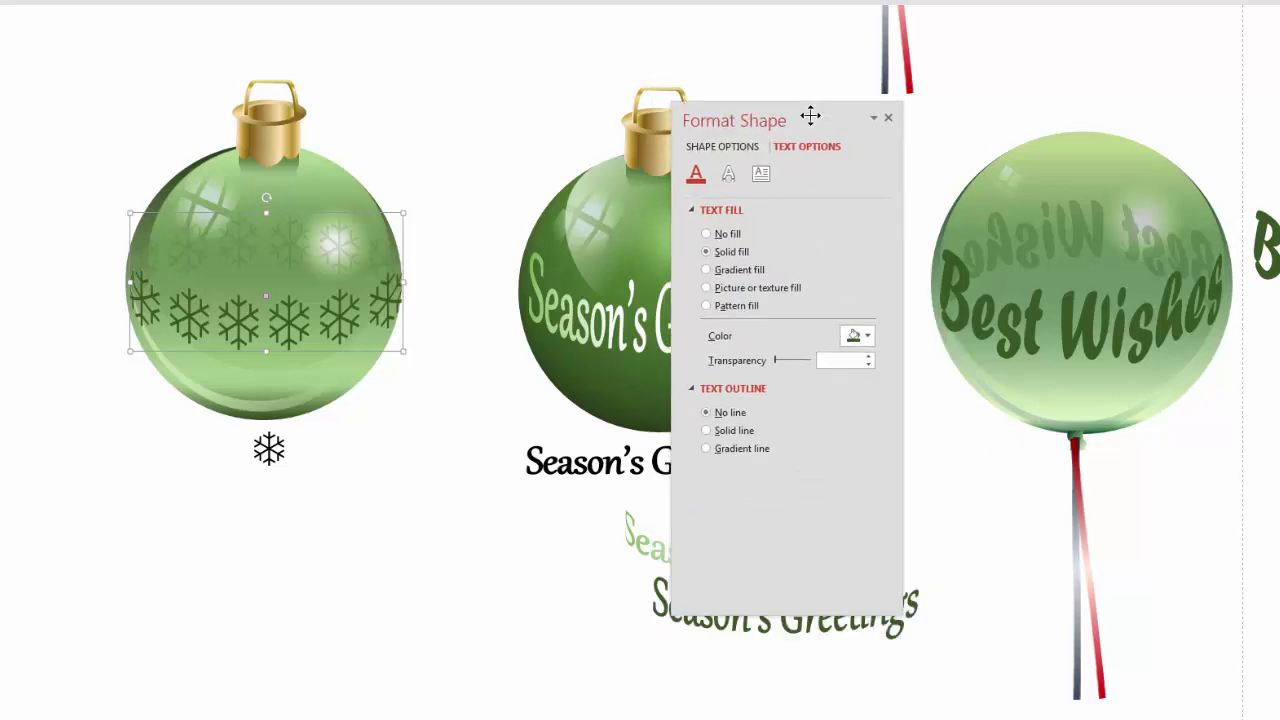